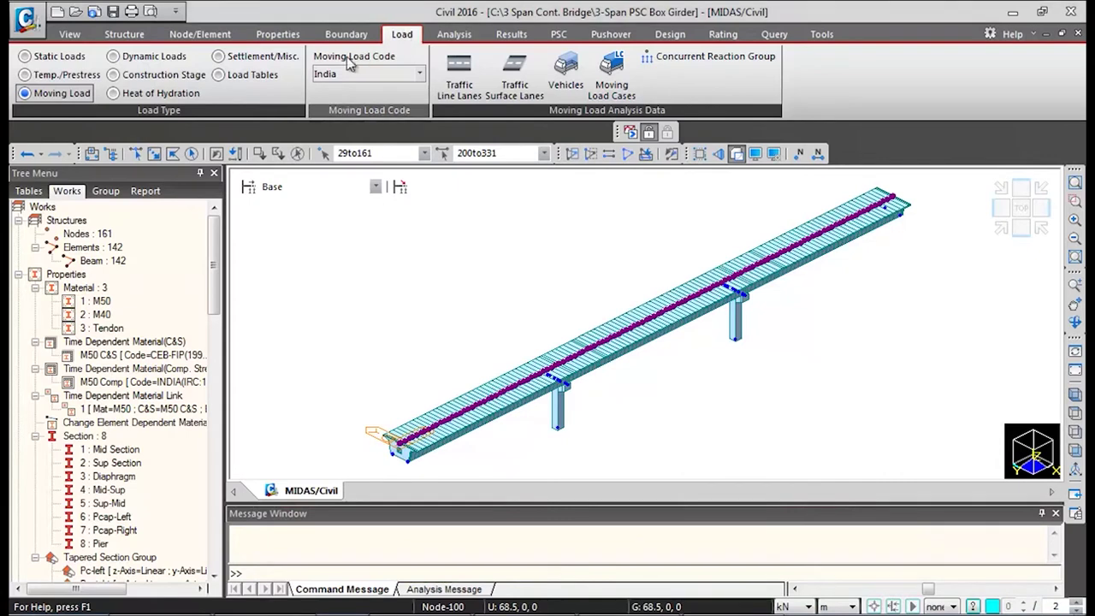
Step: Start defining the construction stages and create a stage named CS0 with a duration of 1 day
click(154, 76)
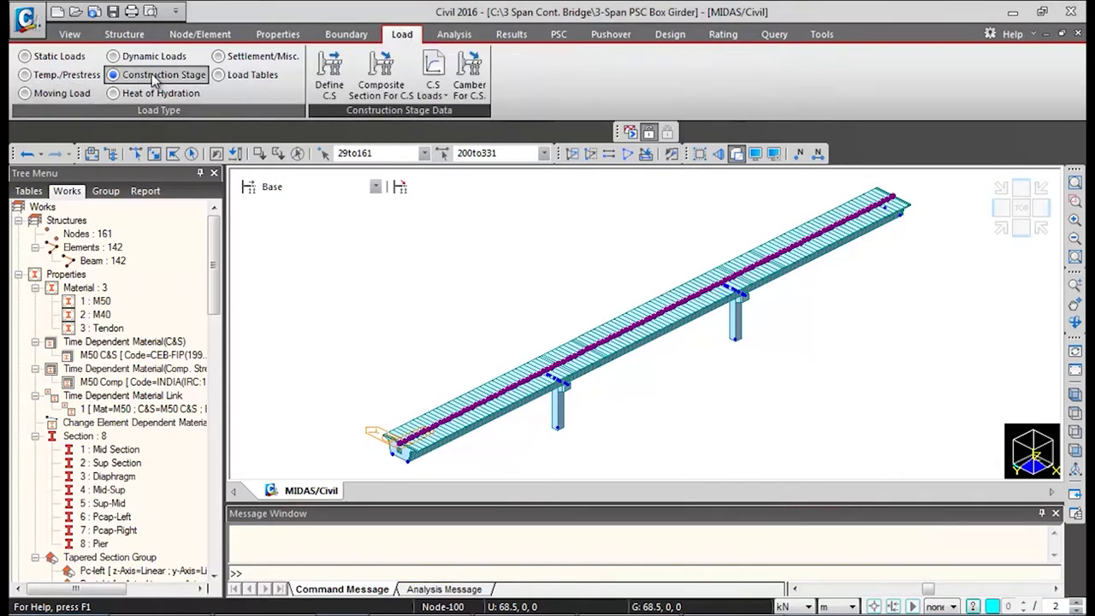
click(329, 79)
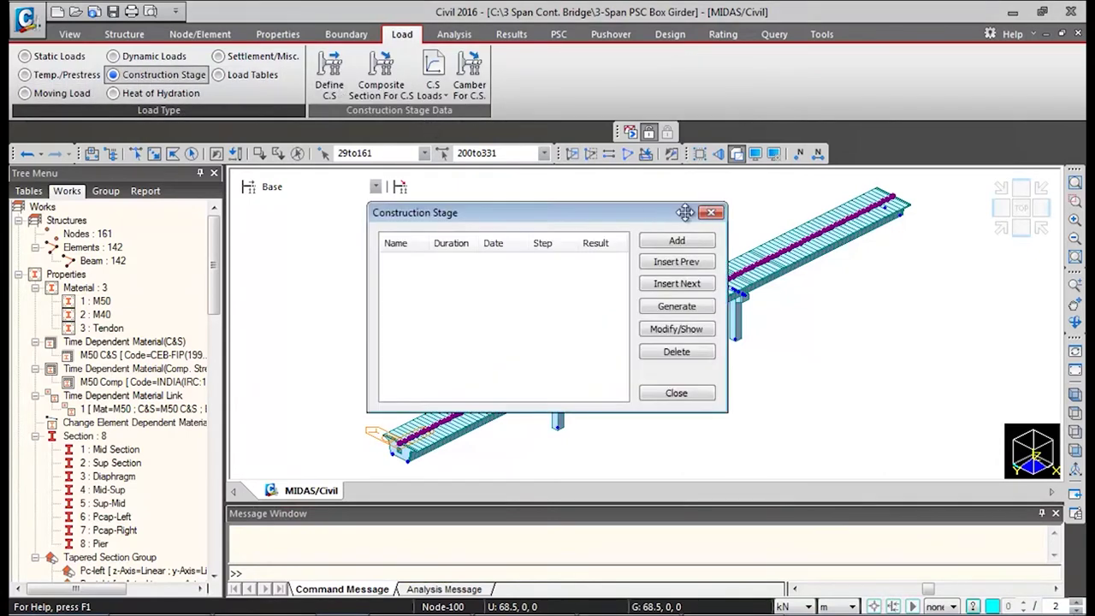
click(711, 212)
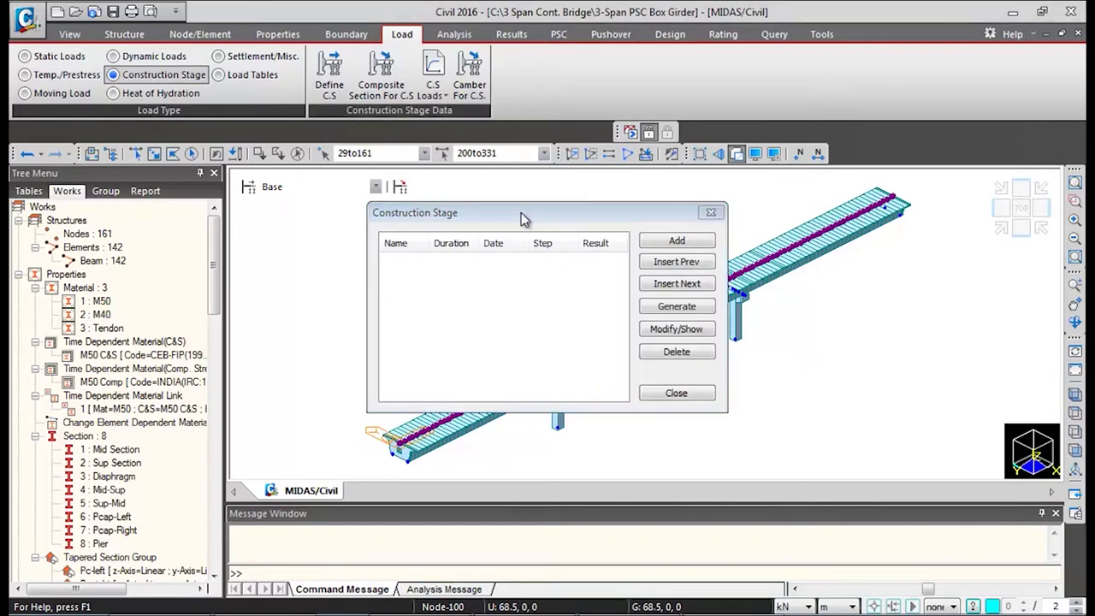
click(247, 189)
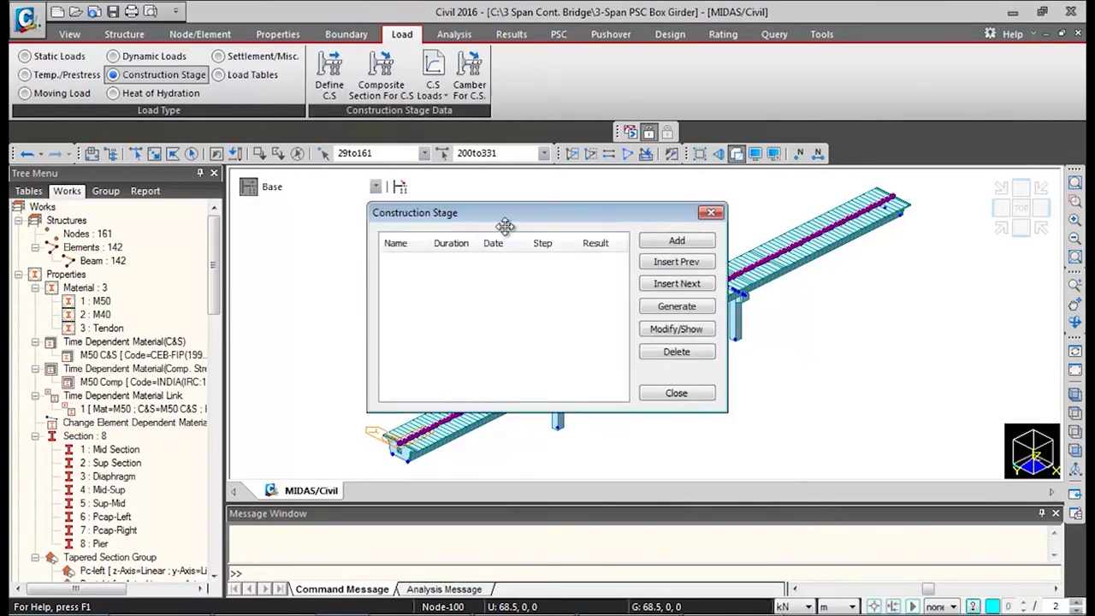
drag(505, 225, 393, 225)
click(563, 240)
click(273, 120)
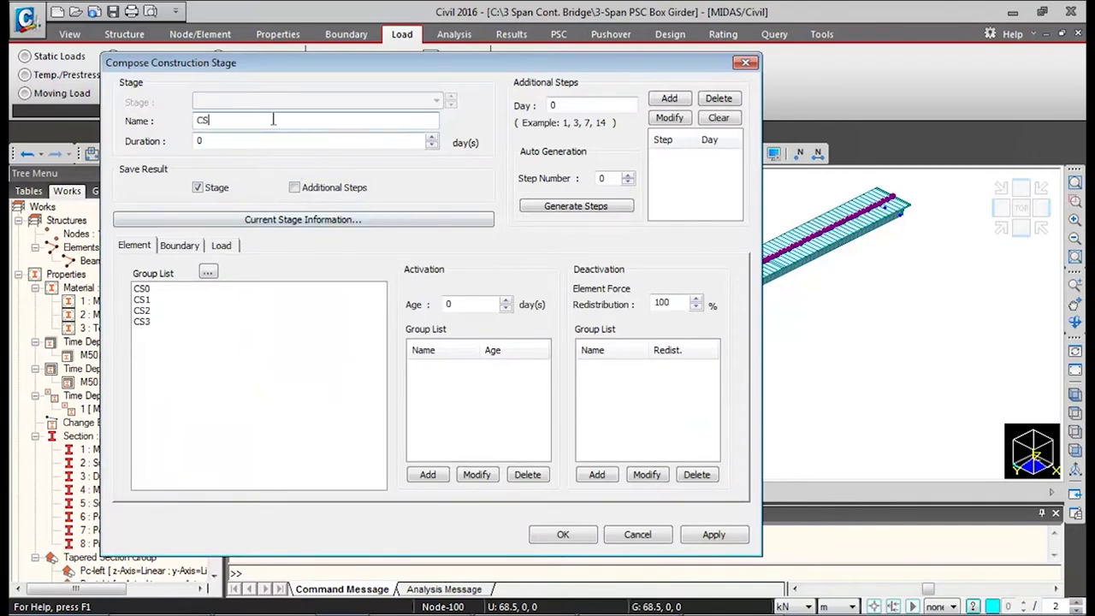
text(1)
Step: Activate element group CS0 at an age of 28 days and boundary group SUb in the deformed position for stage CS0
click(137, 245)
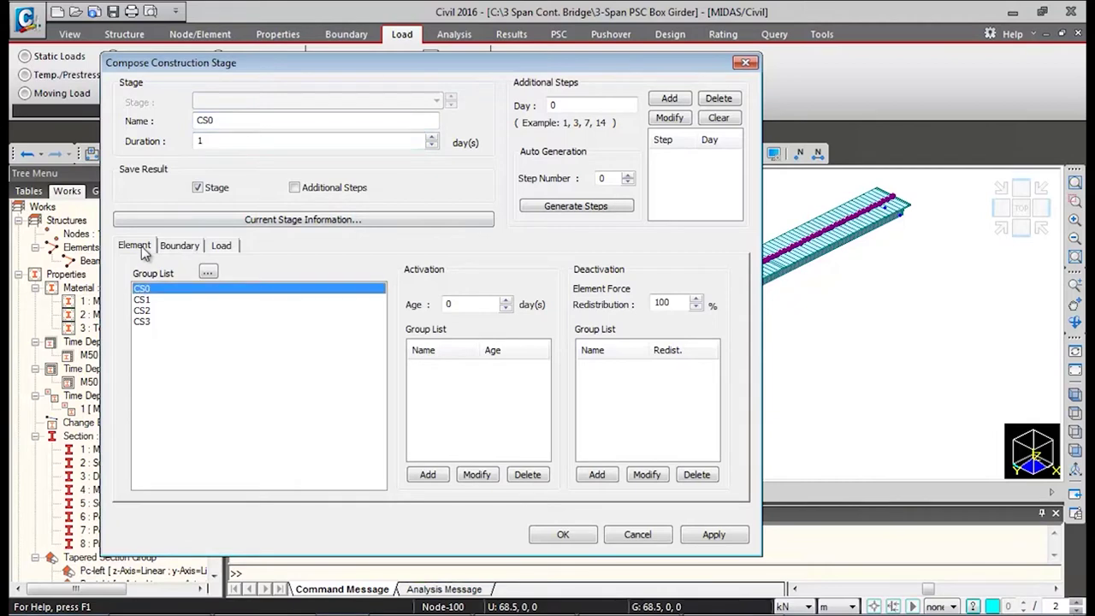
click(161, 290)
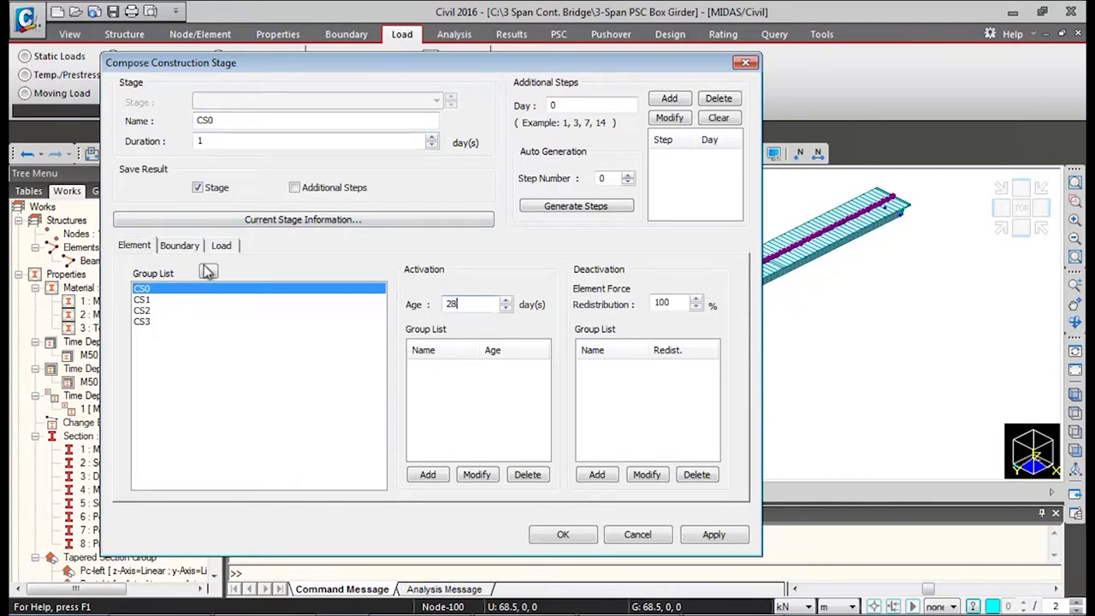
click(432, 475)
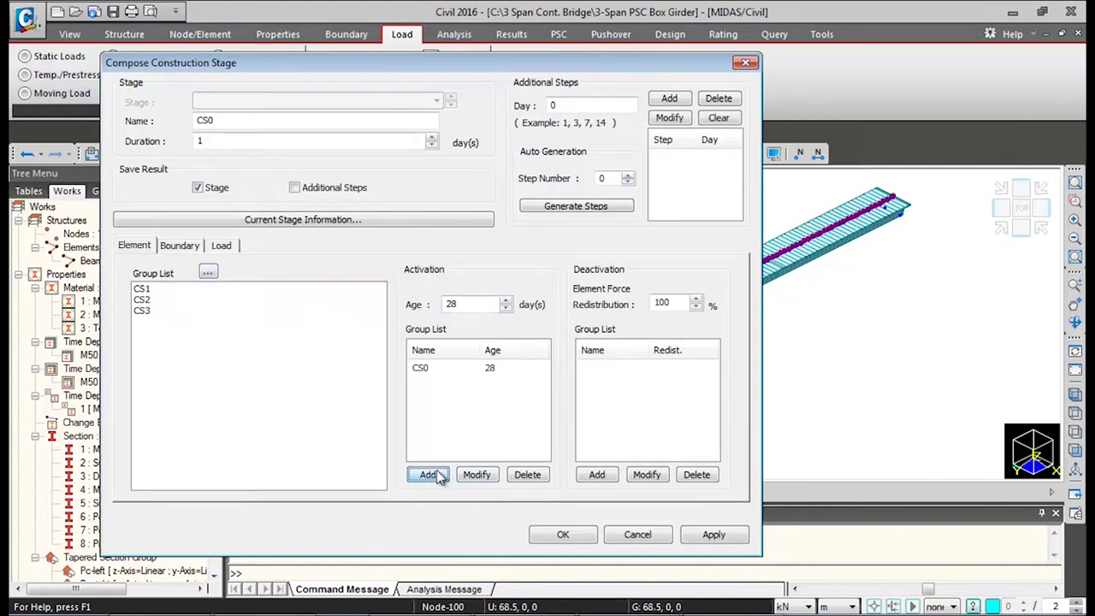
click(180, 245)
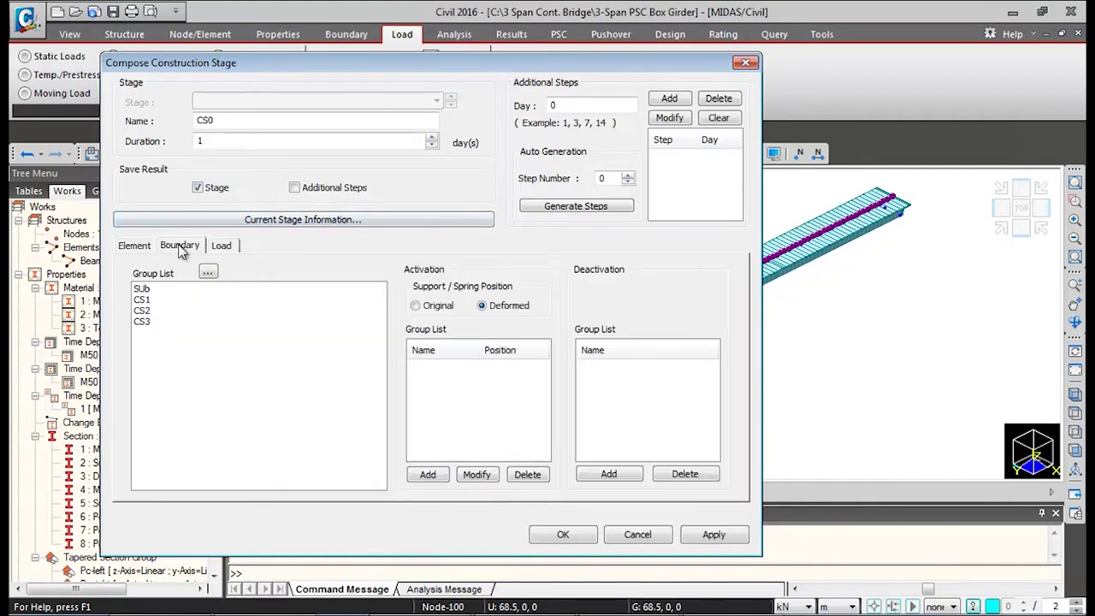
click(156, 290)
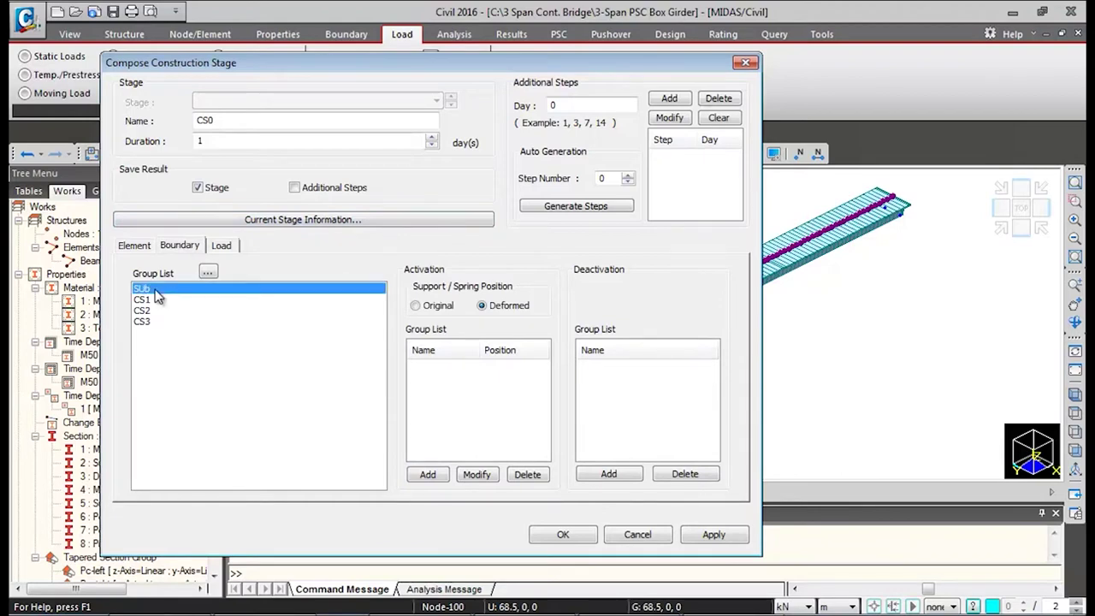
click(425, 475)
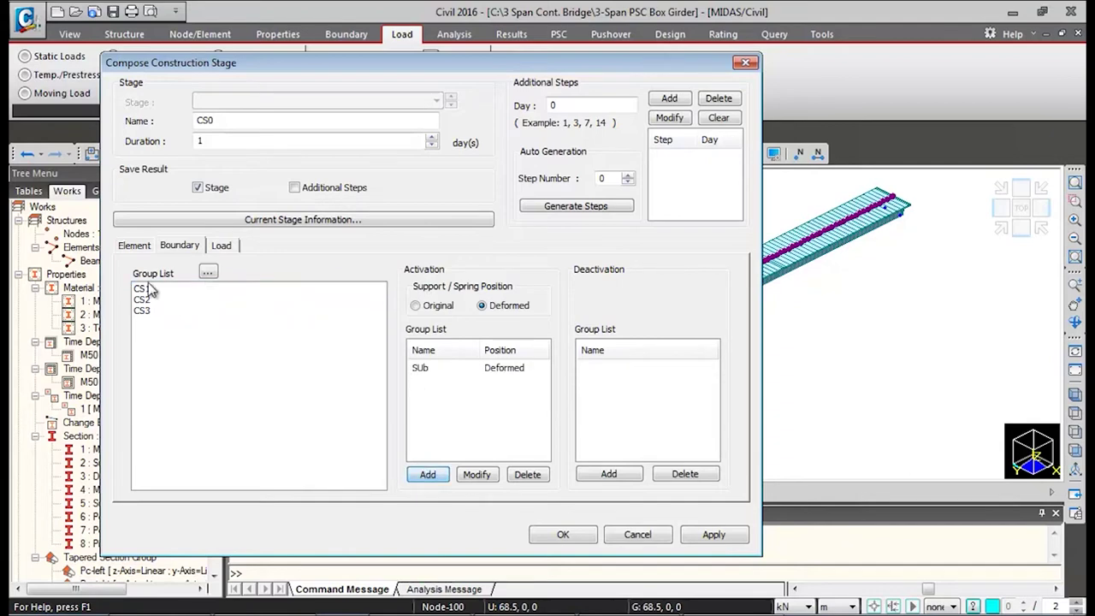
Step: Activate load group SW on the first day of stage CS0 and save the stage
click(219, 246)
click(185, 246)
click(220, 248)
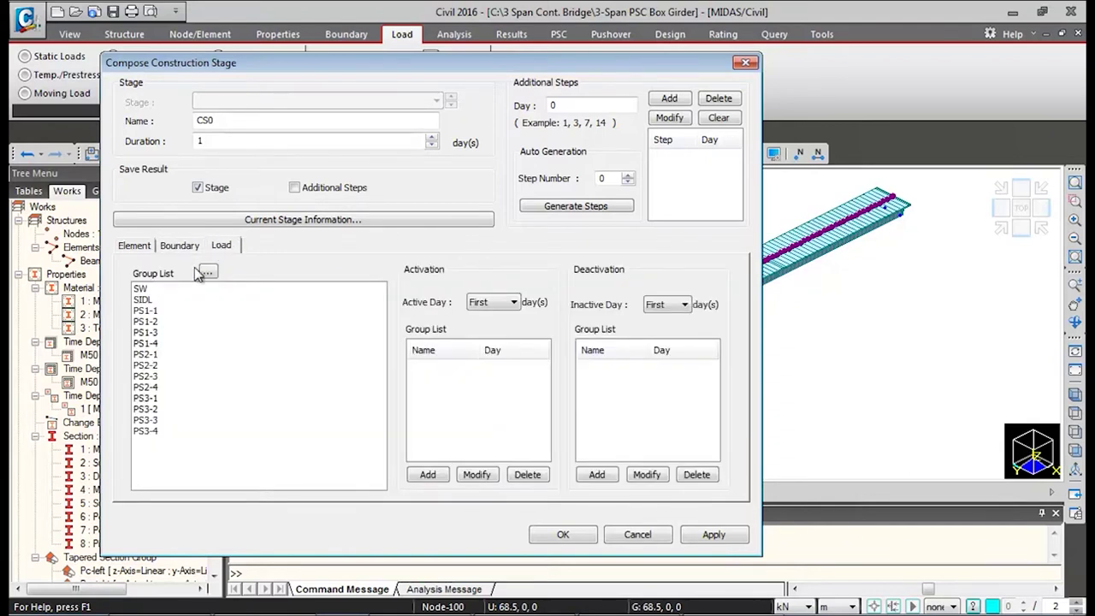
click(147, 290)
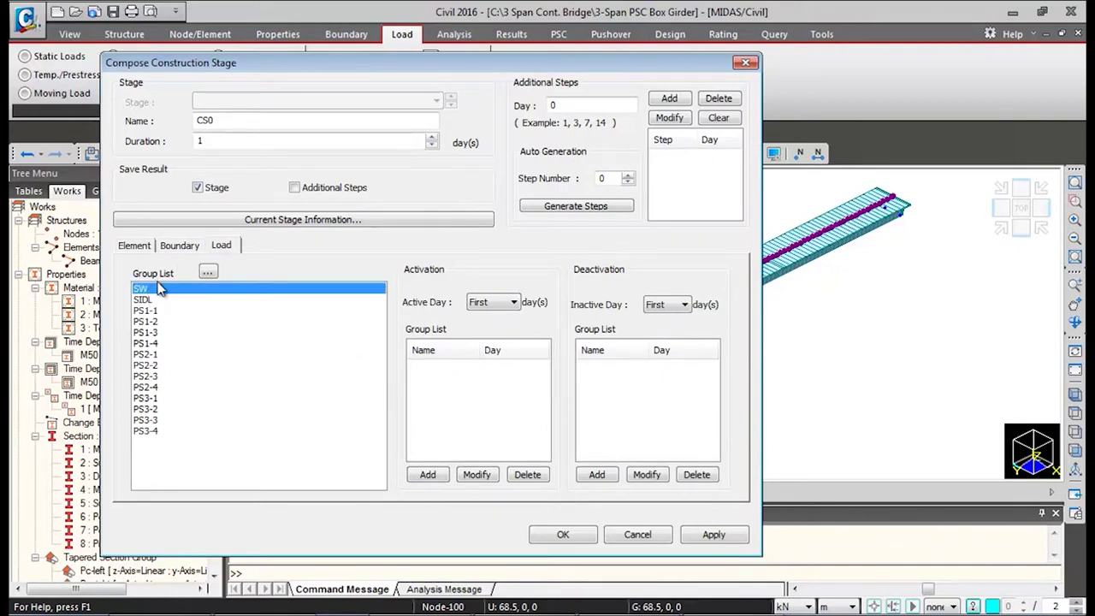
click(428, 475)
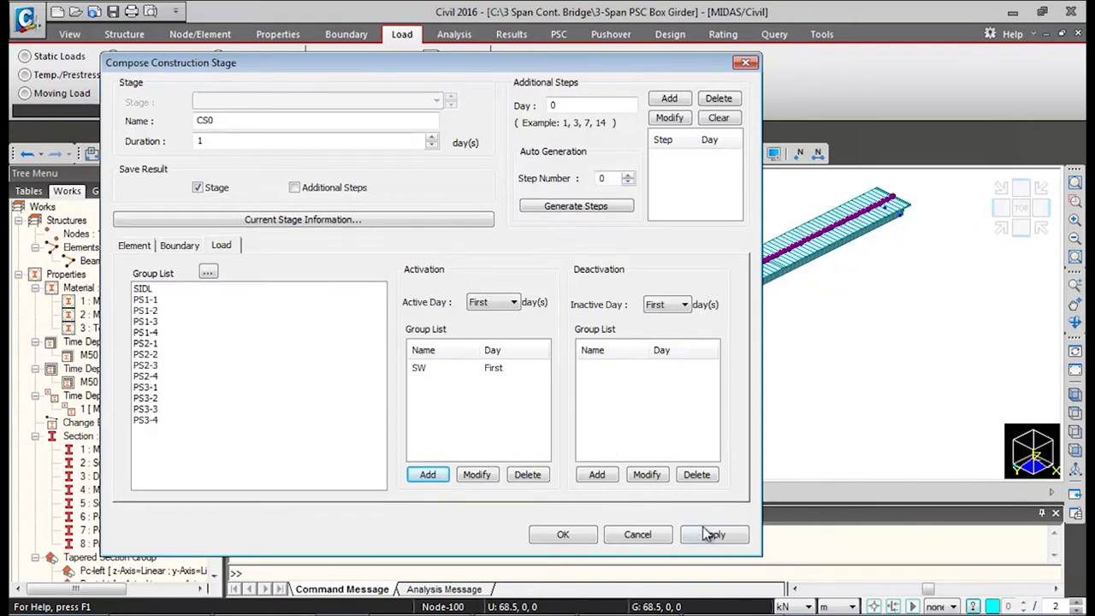
click(565, 535)
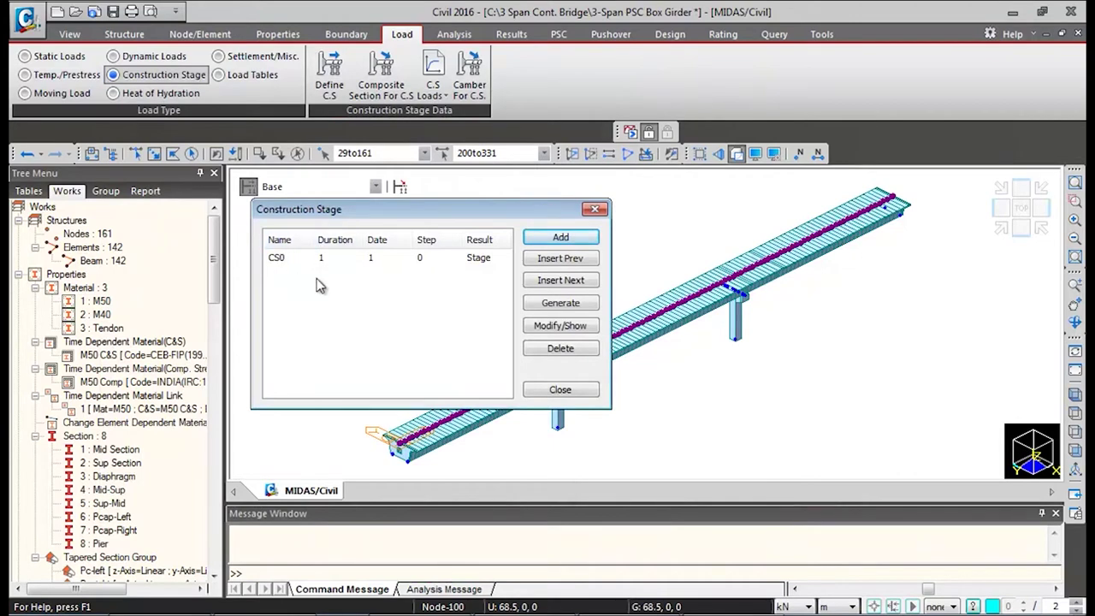
Step: Create stage CS1 with a duration of 7 days and activate element group CS1 at an age of 21 days
click(560, 238)
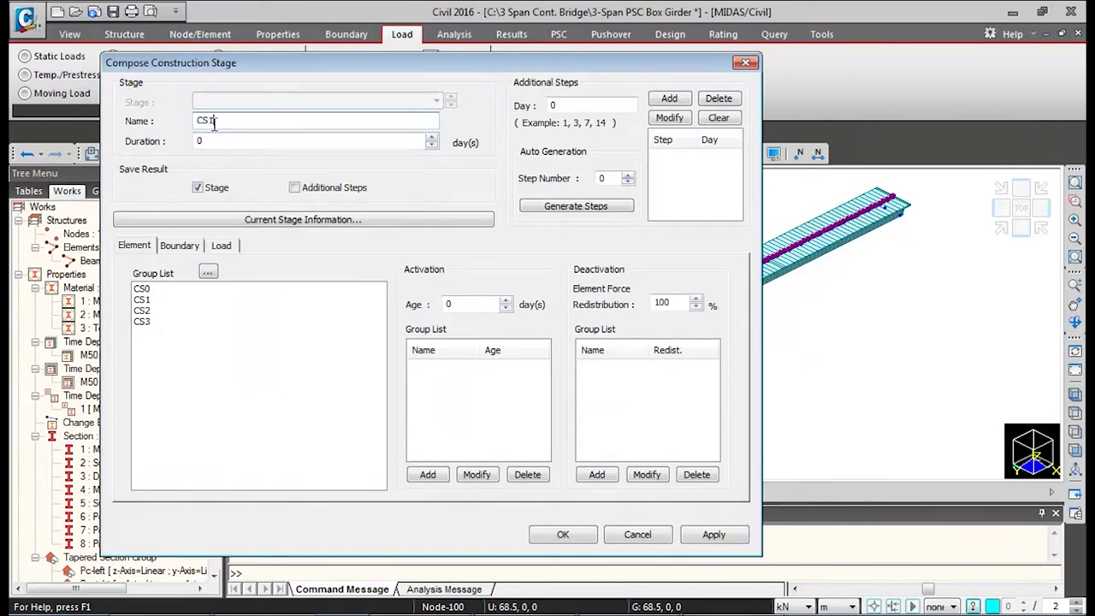
key(Tab)
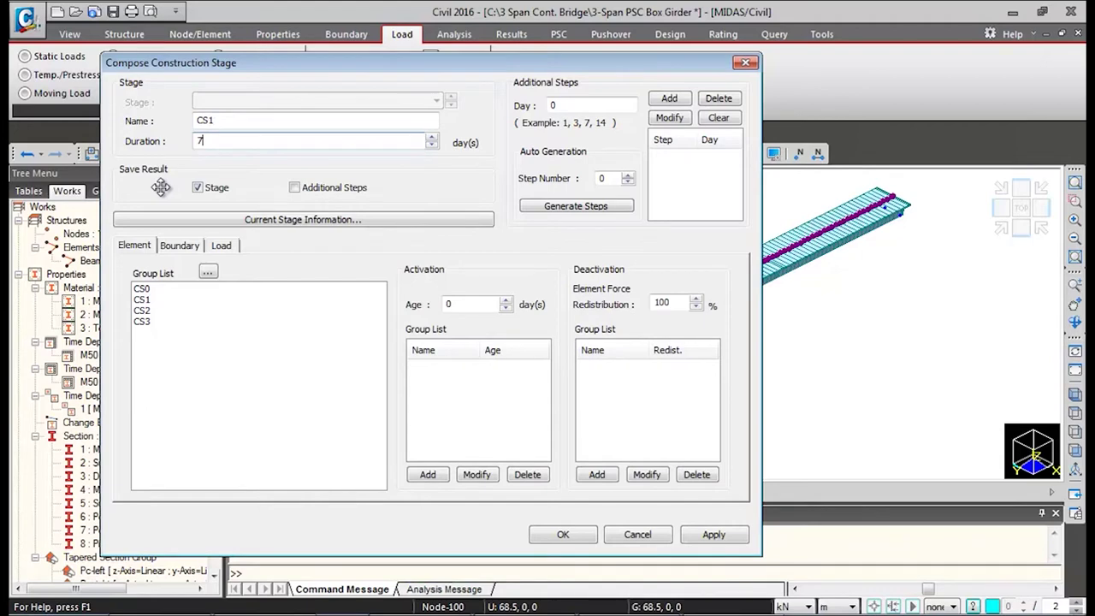
click(161, 301)
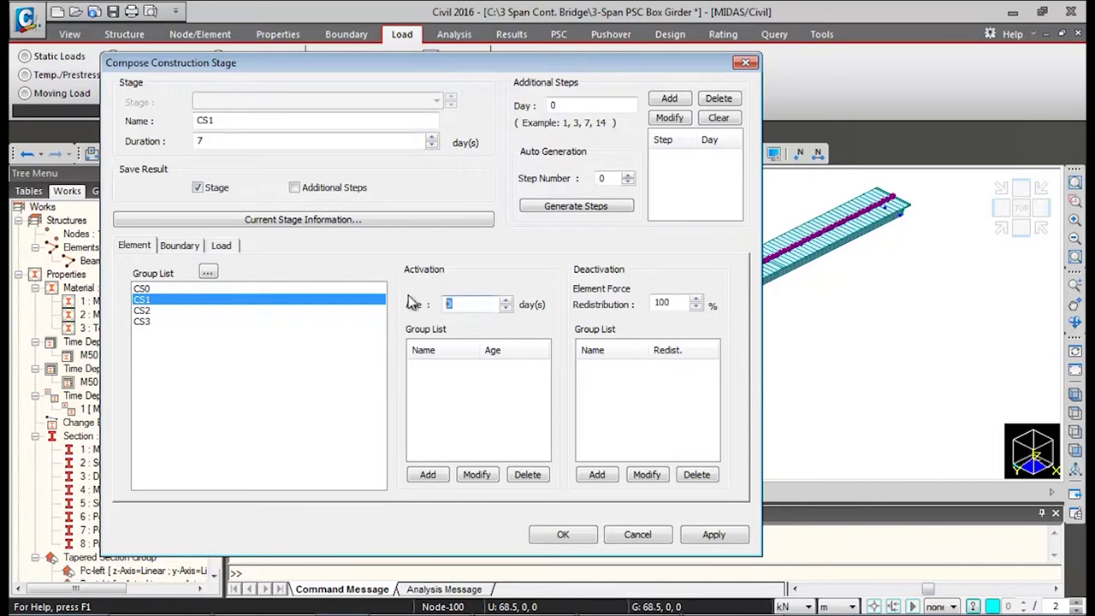
click(427, 474)
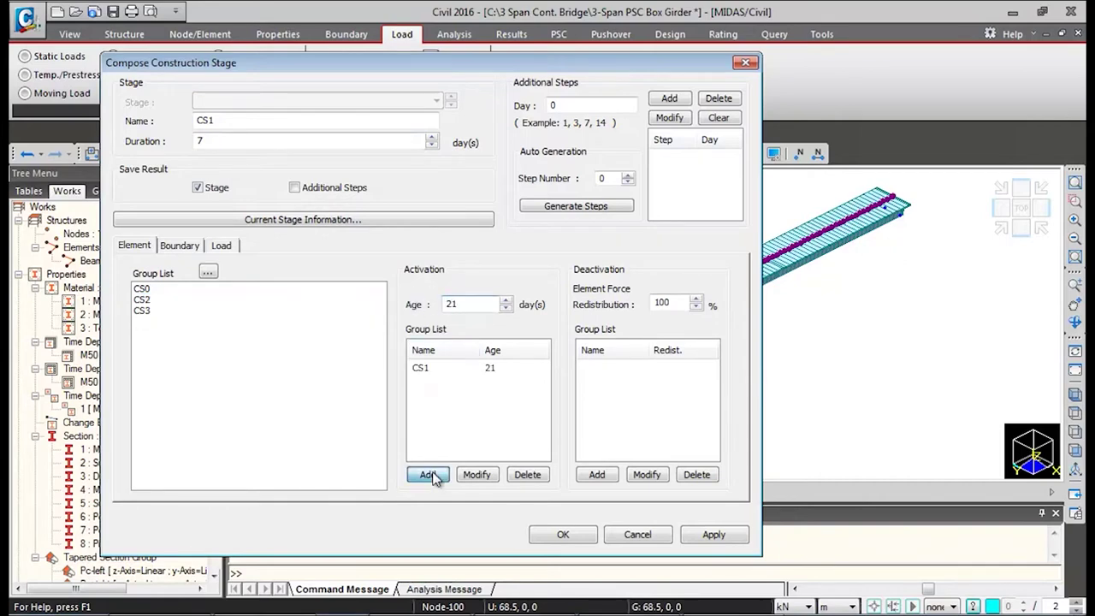
Step: Activate boundary group CS1 in the deformed position and load group PS1-1 on the first day of stage CS1
click(177, 245)
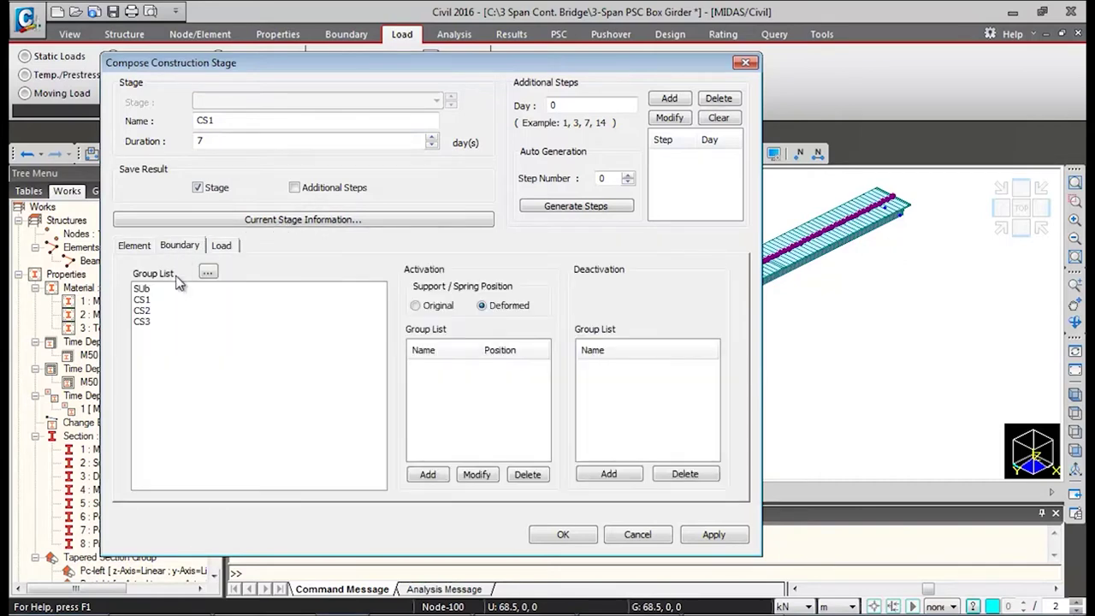
click(162, 304)
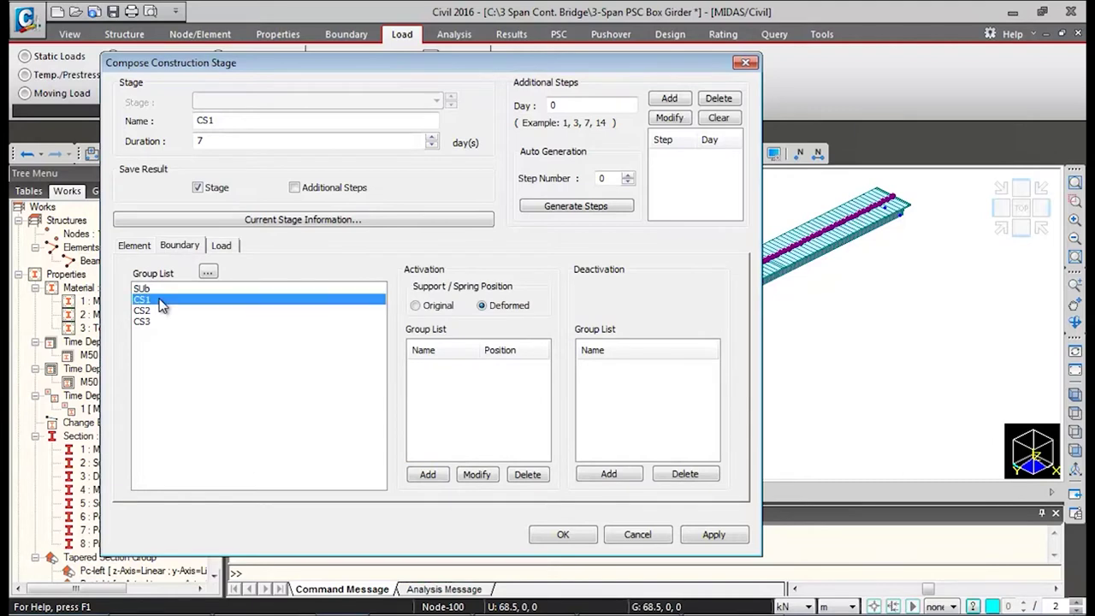
click(427, 475)
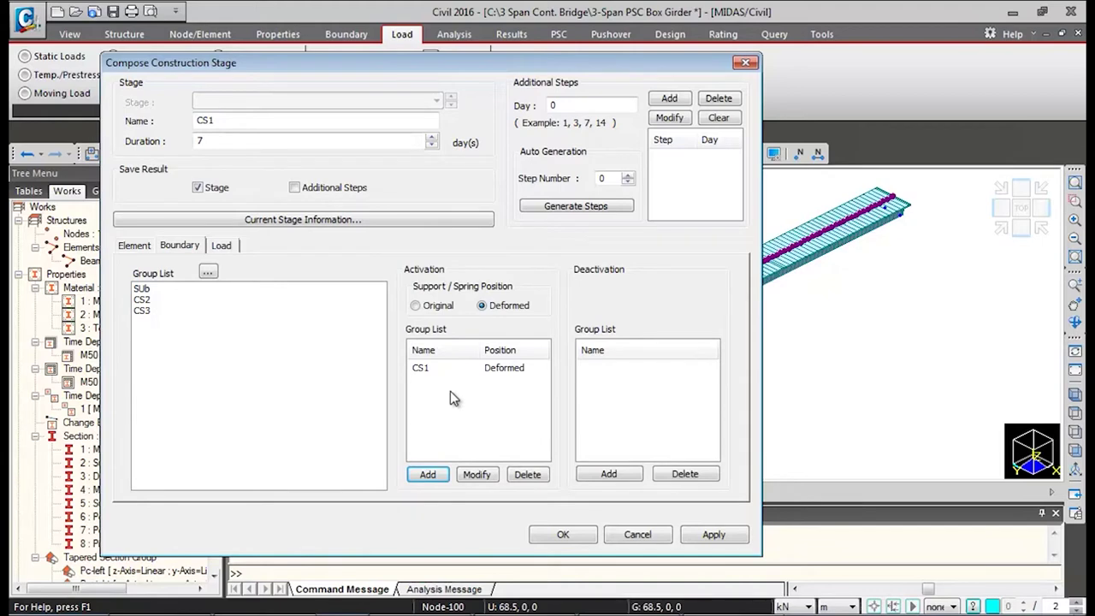
click(219, 249)
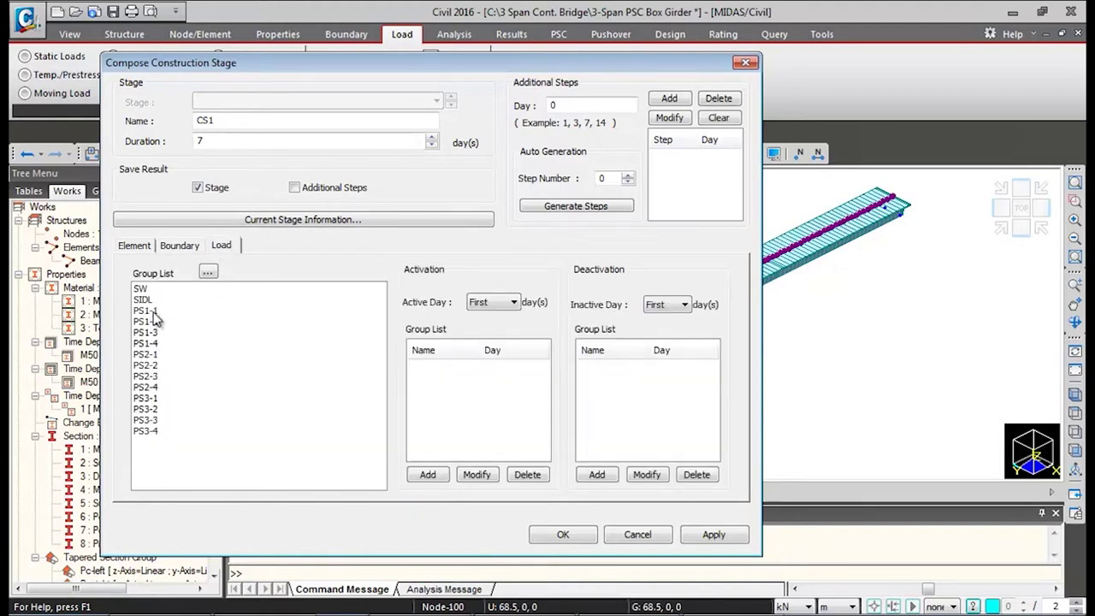
click(154, 311)
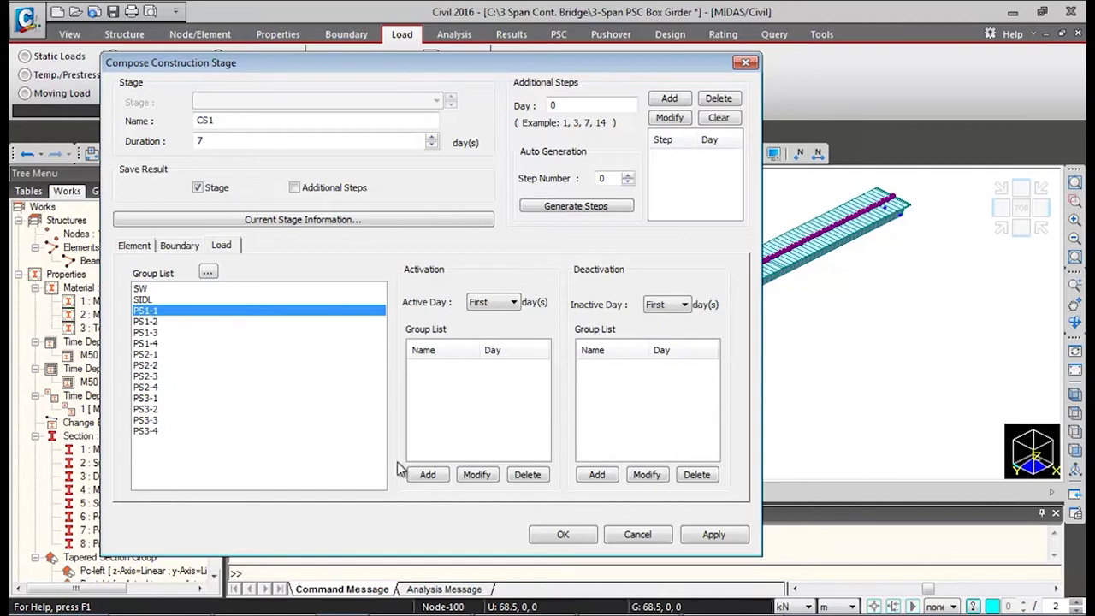
click(419, 476)
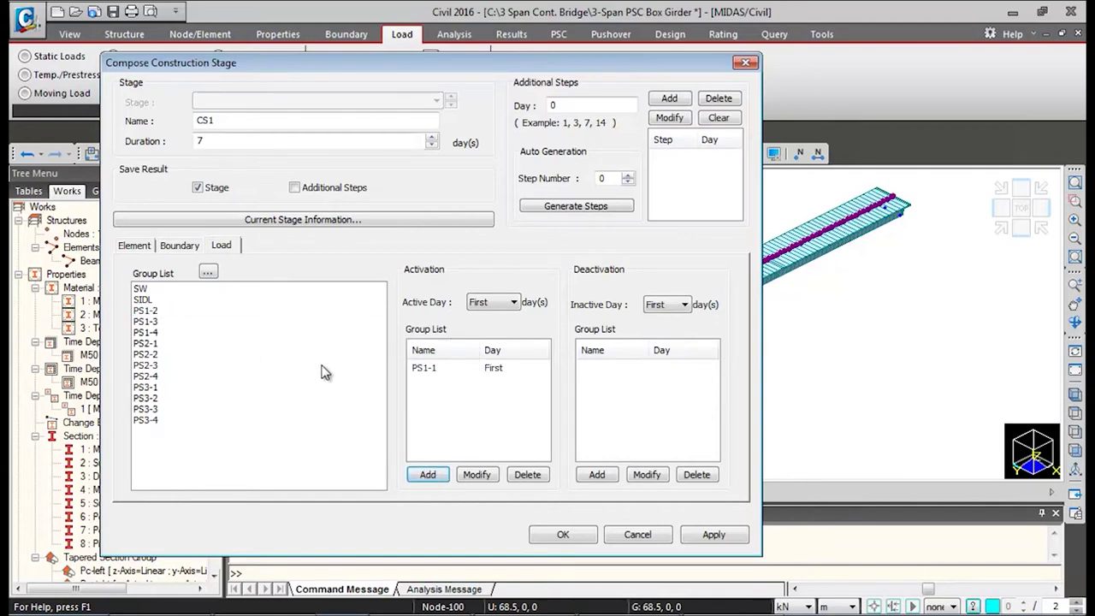
Step: Add additional steps to stage CS1 at days 0.02, 0.04 and 0.06
click(513, 303)
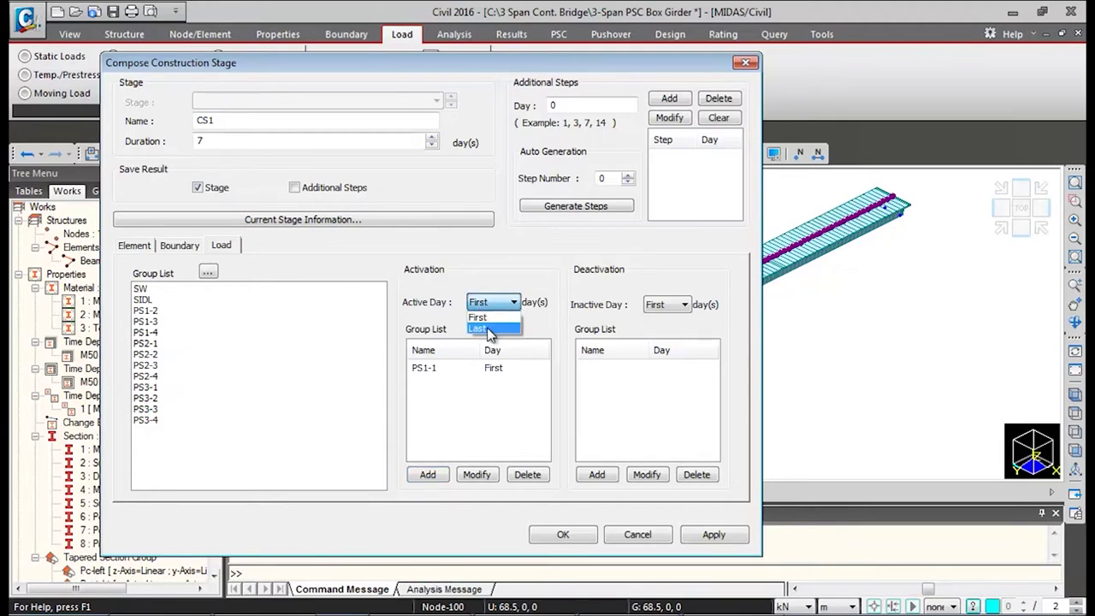
click(539, 333)
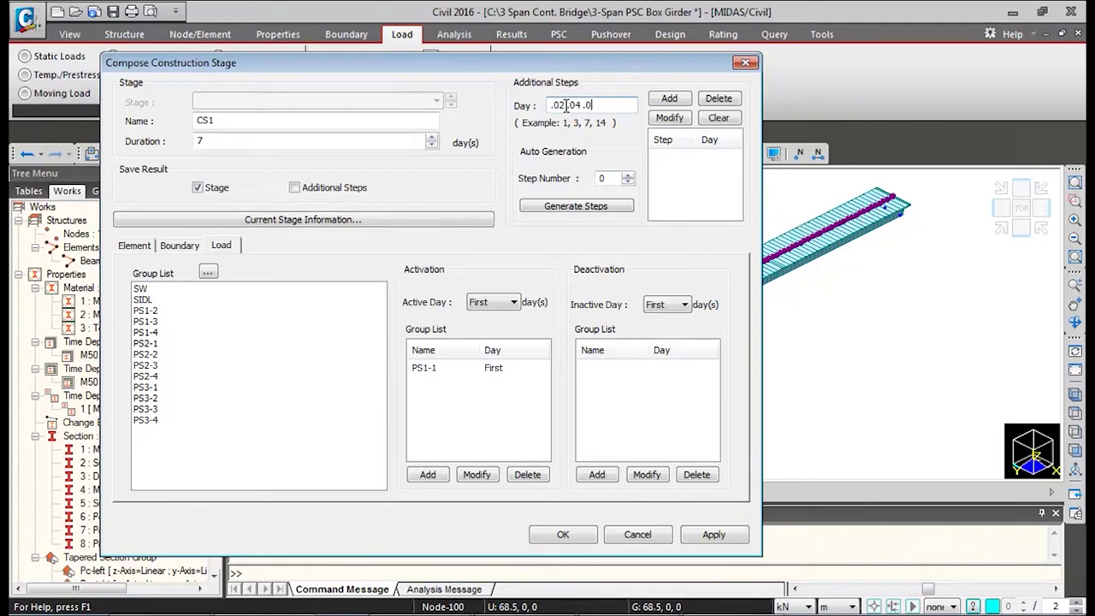
click(668, 98)
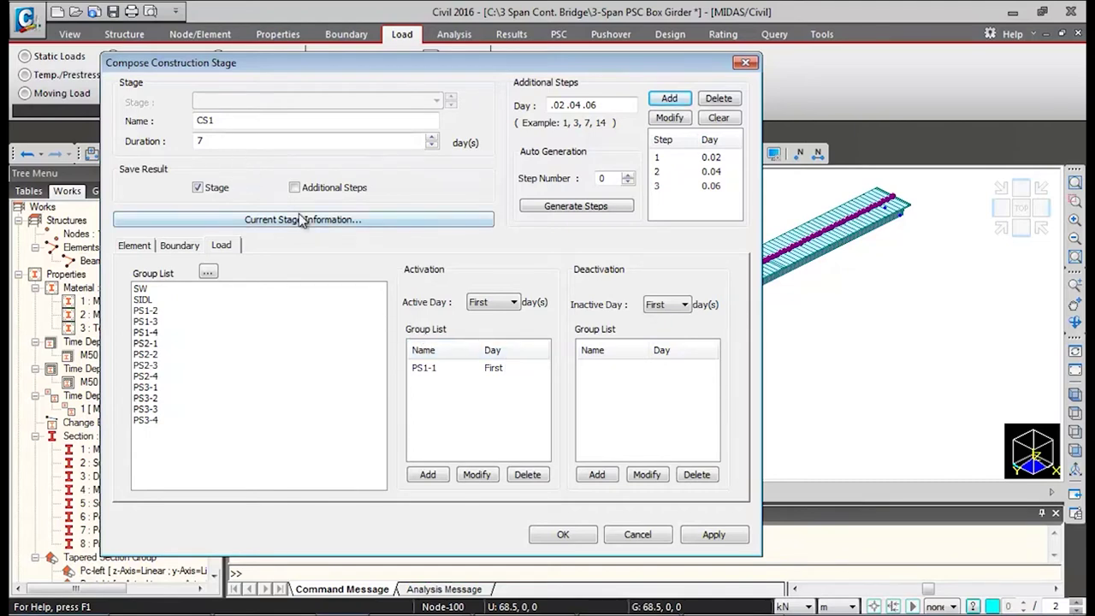
Step: Activate load group PS1-2 at day 0.02 and load group PS1-3 at day 0.04 of stage CS1
click(152, 311)
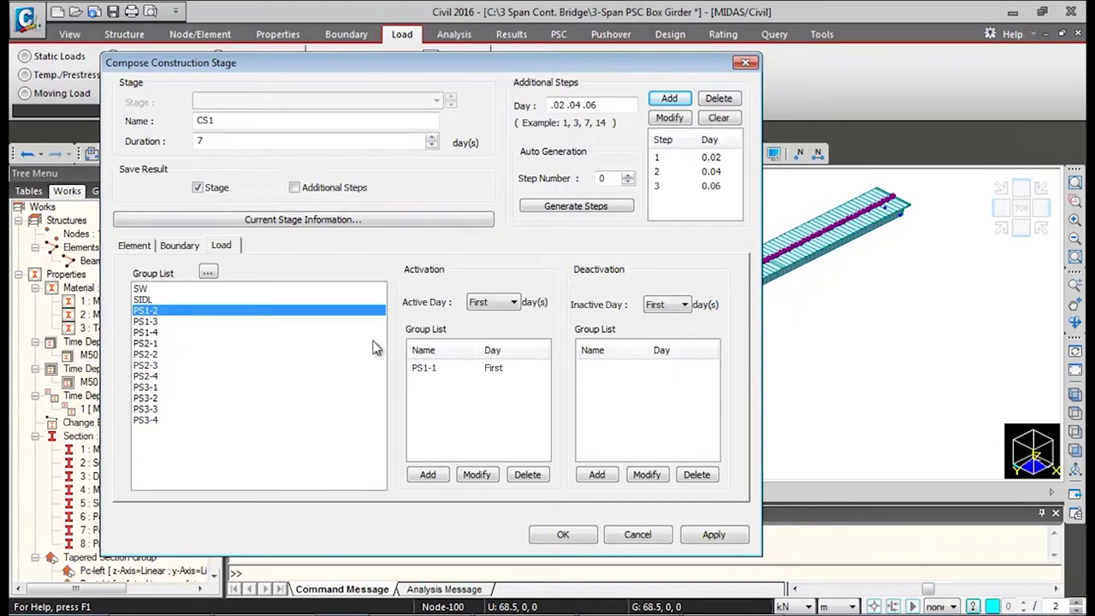
click(494, 303)
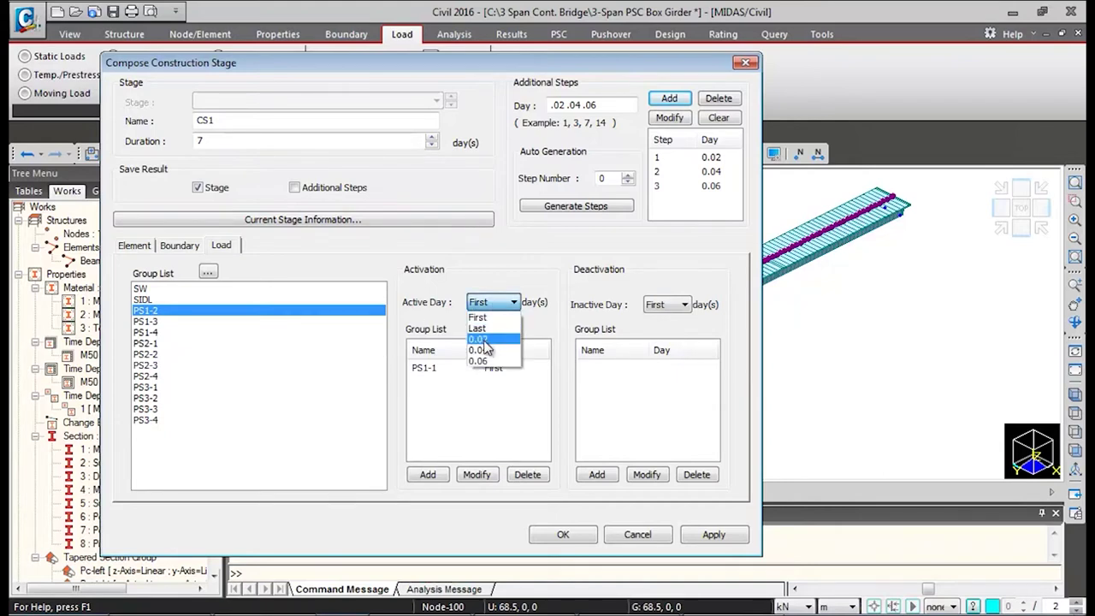
click(482, 340)
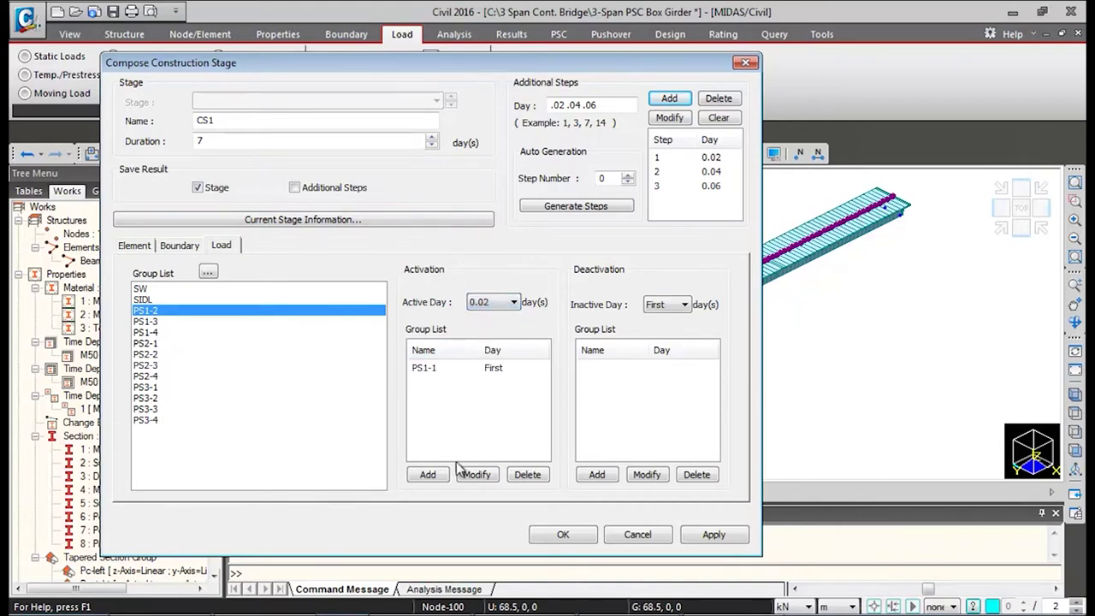
click(428, 475)
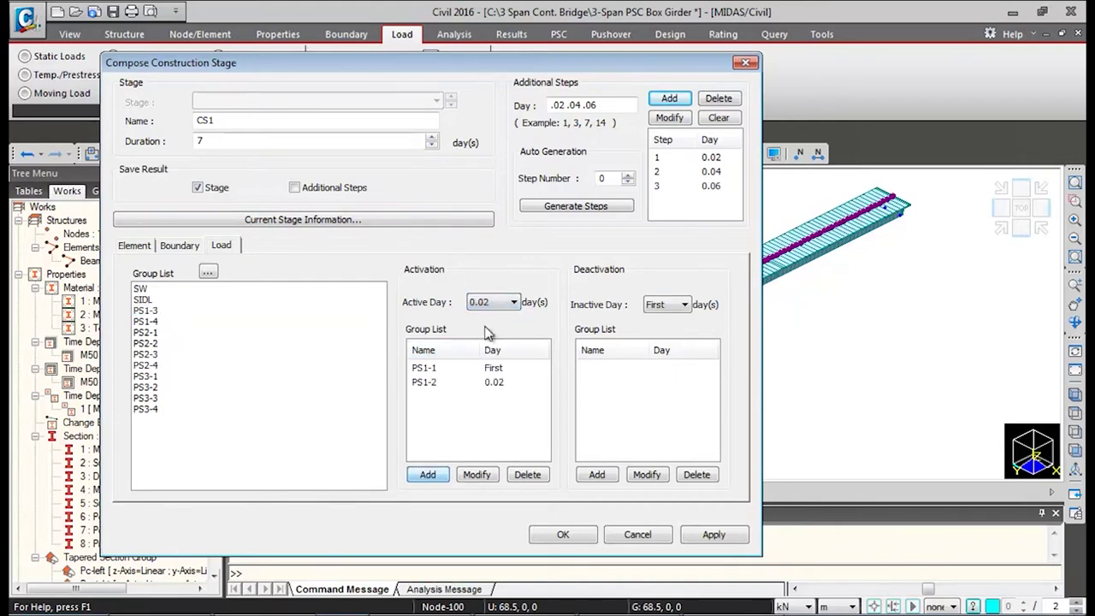
click(152, 311)
click(512, 303)
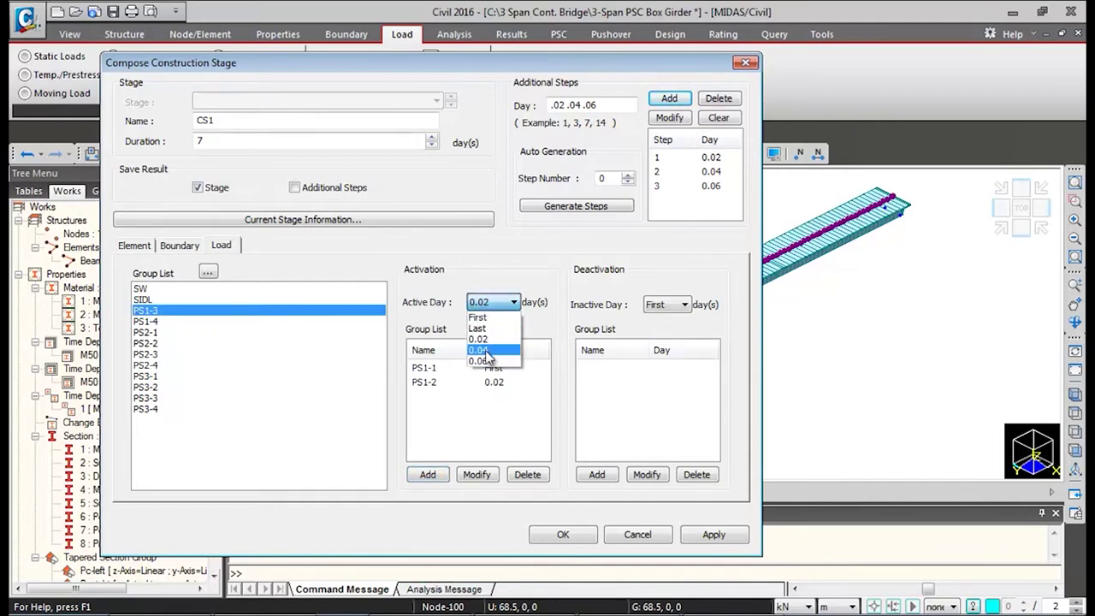
click(481, 350)
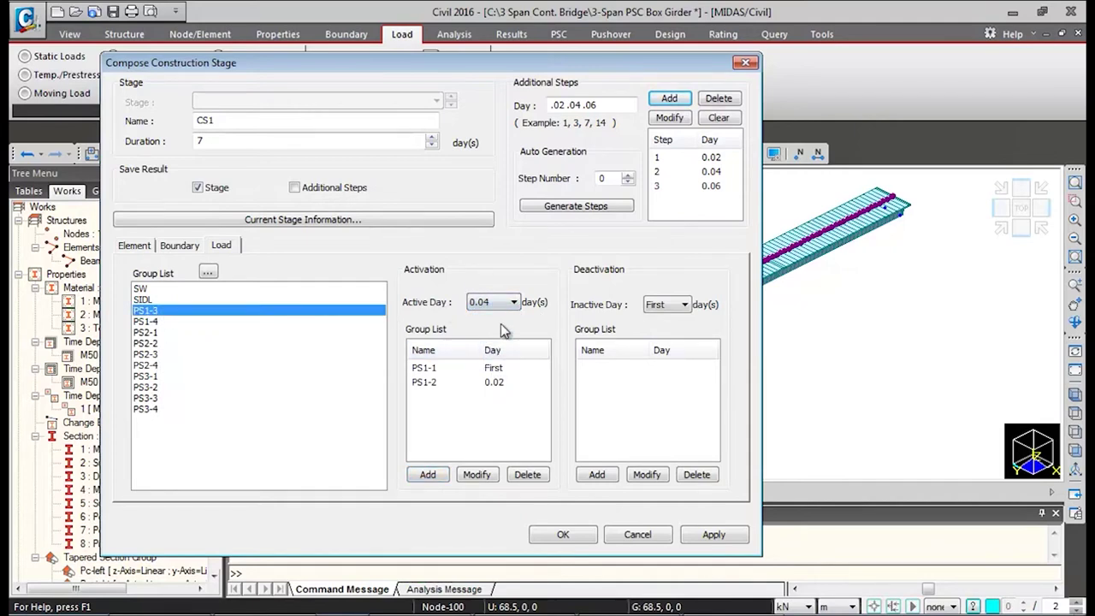
click(428, 474)
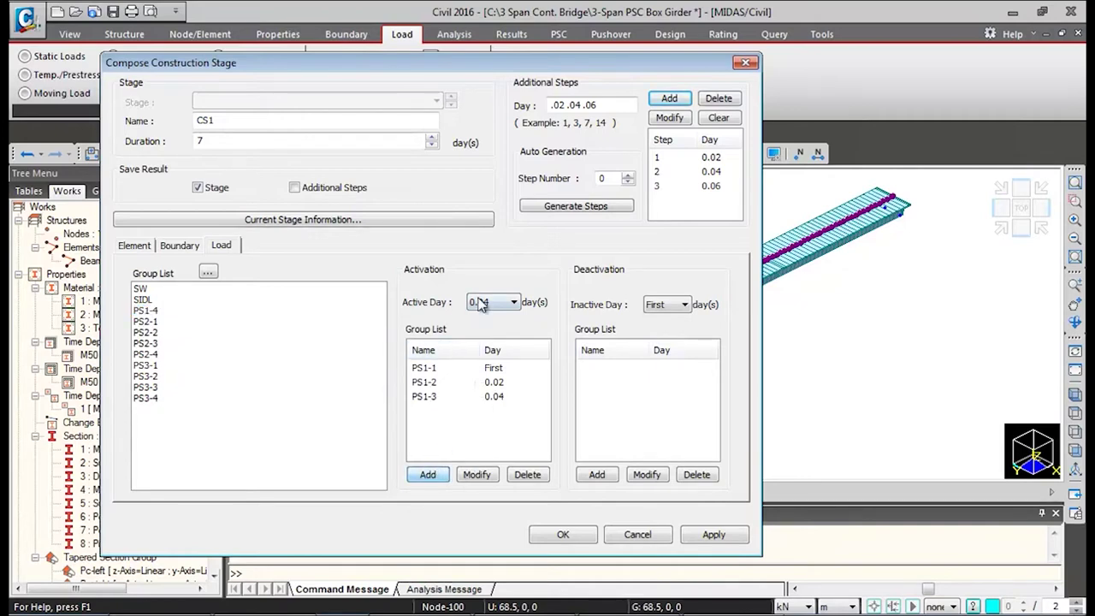
Step: Activate load group PS1-4 at day 0.06 of stage CS1 and save the stage
click(159, 311)
click(506, 303)
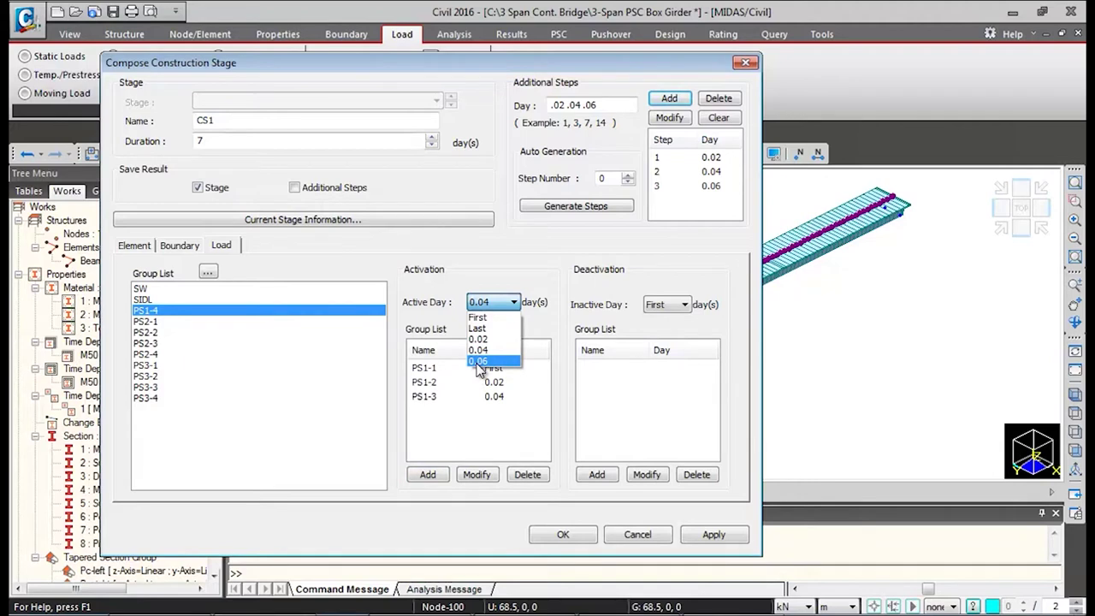
click(477, 362)
click(428, 474)
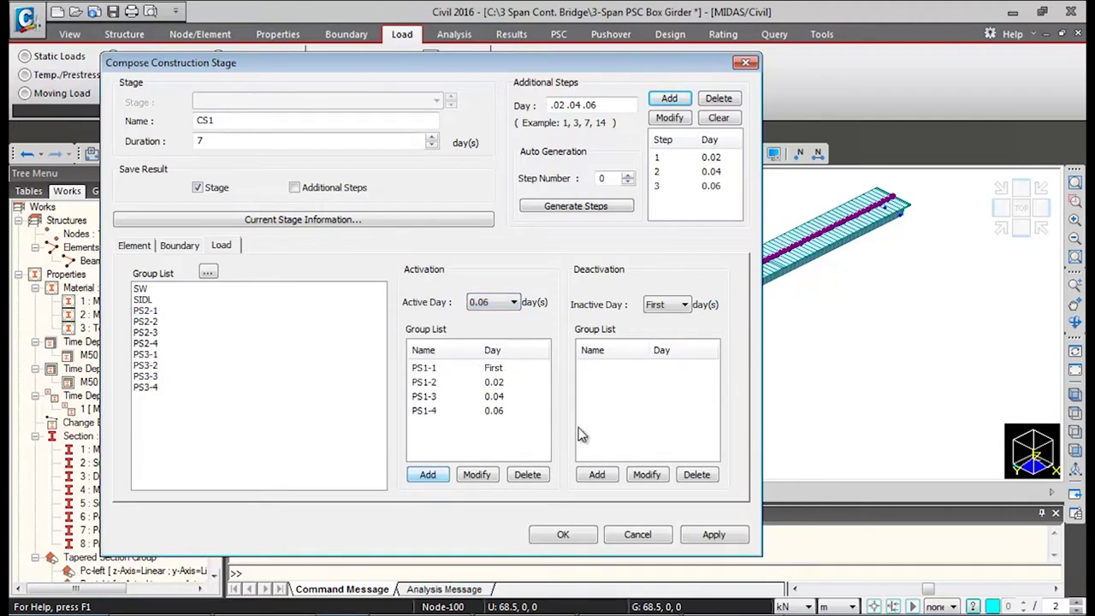
click(565, 535)
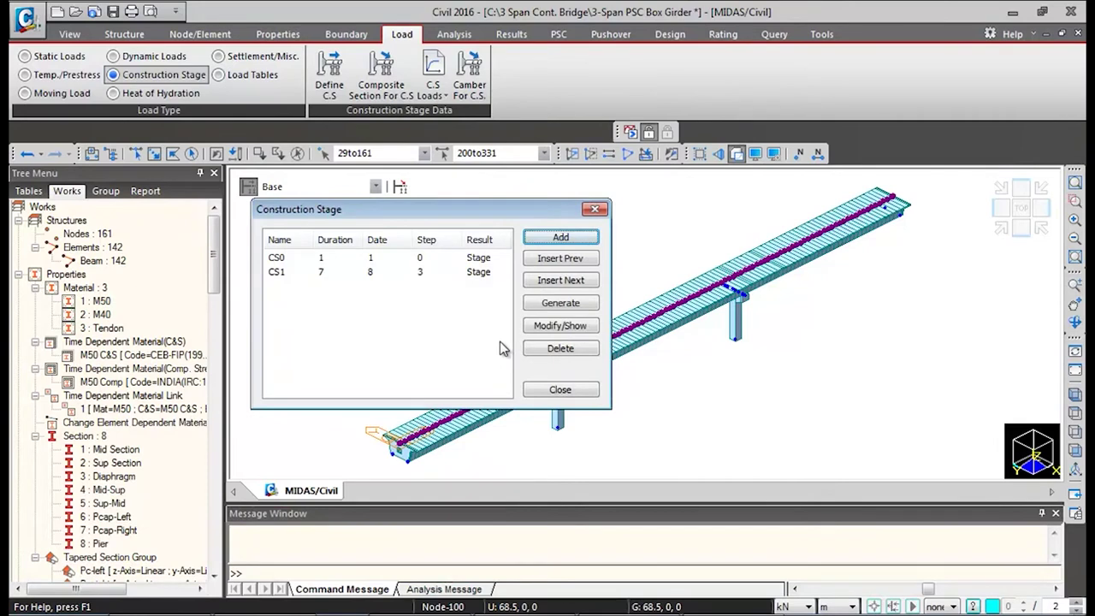
Step: Create stage CS2 with a duration of 7 days and activate element group CS2 at an age of 21 days
click(575, 237)
click(575, 237)
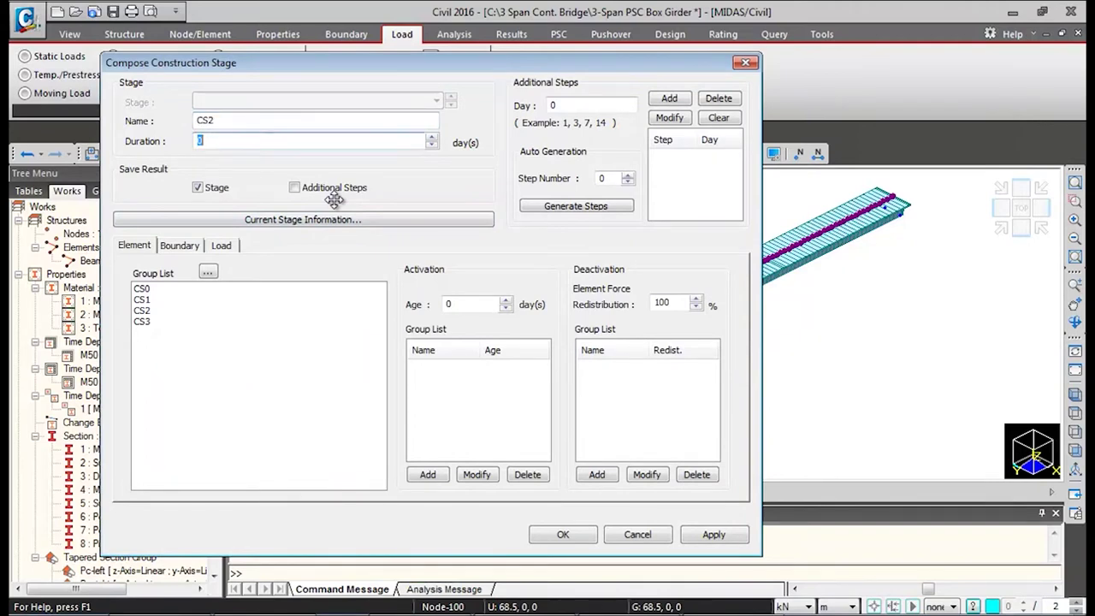
click(154, 311)
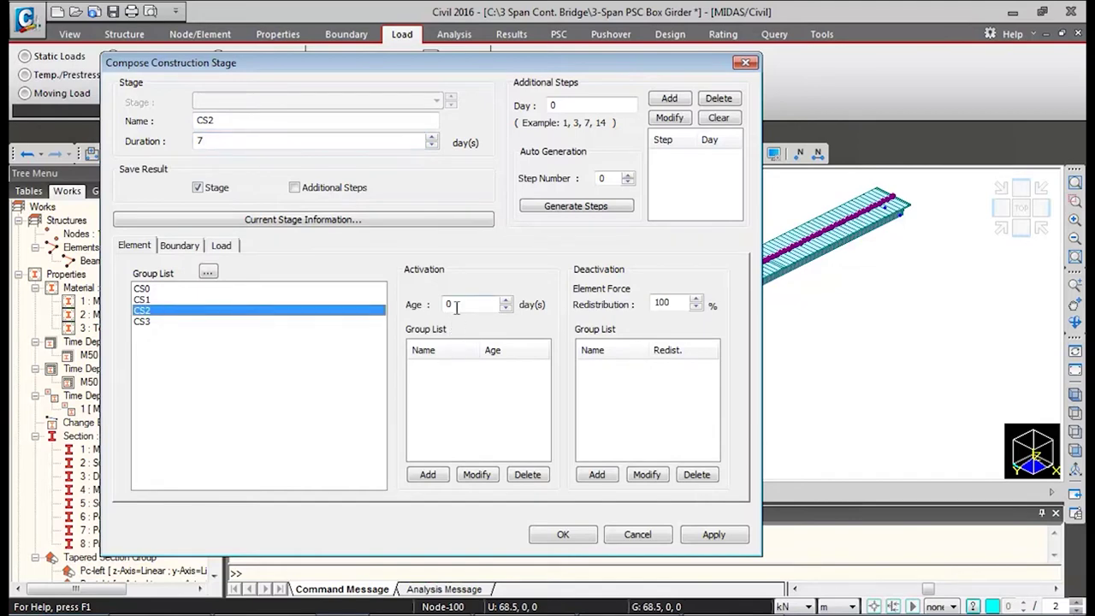
text(21)
click(425, 474)
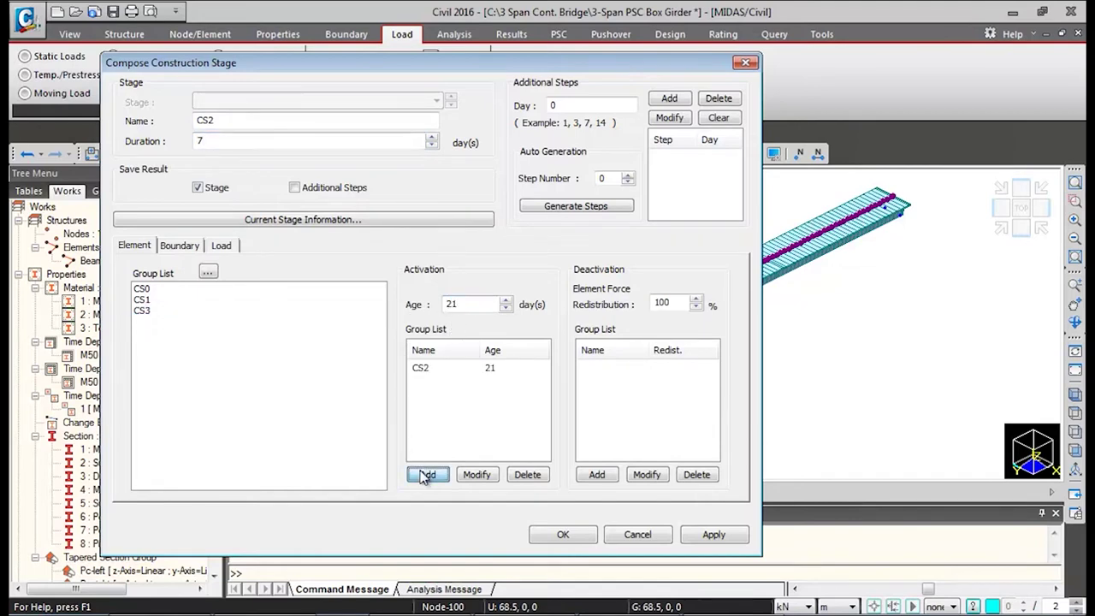
Step: Activate boundary group CS2 in the deformed position and load group PS2-1 on the first day of stage CS2
click(176, 250)
click(147, 312)
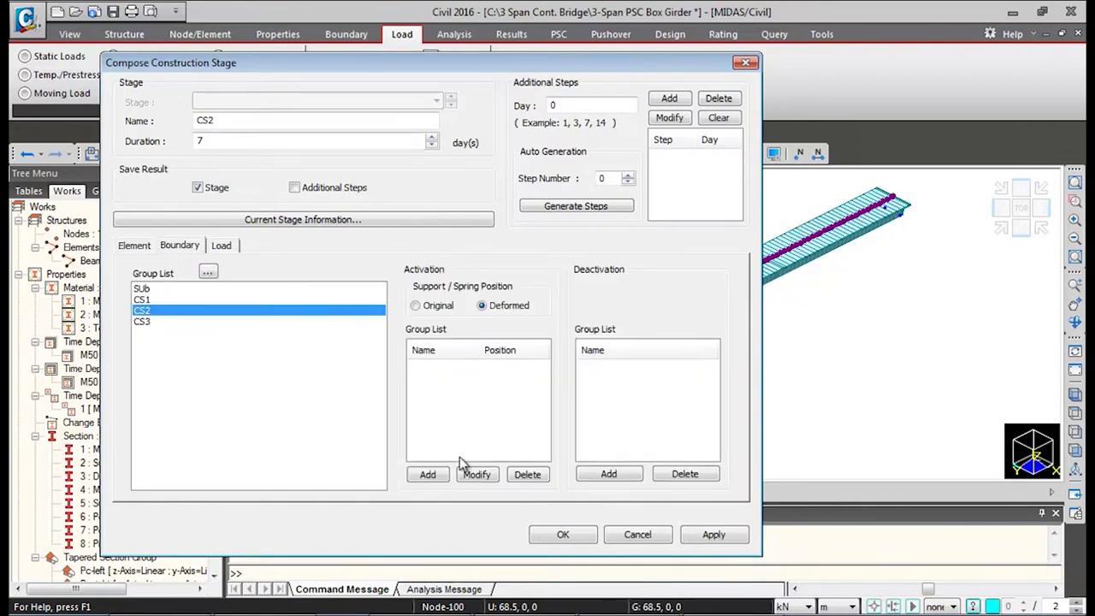
click(429, 475)
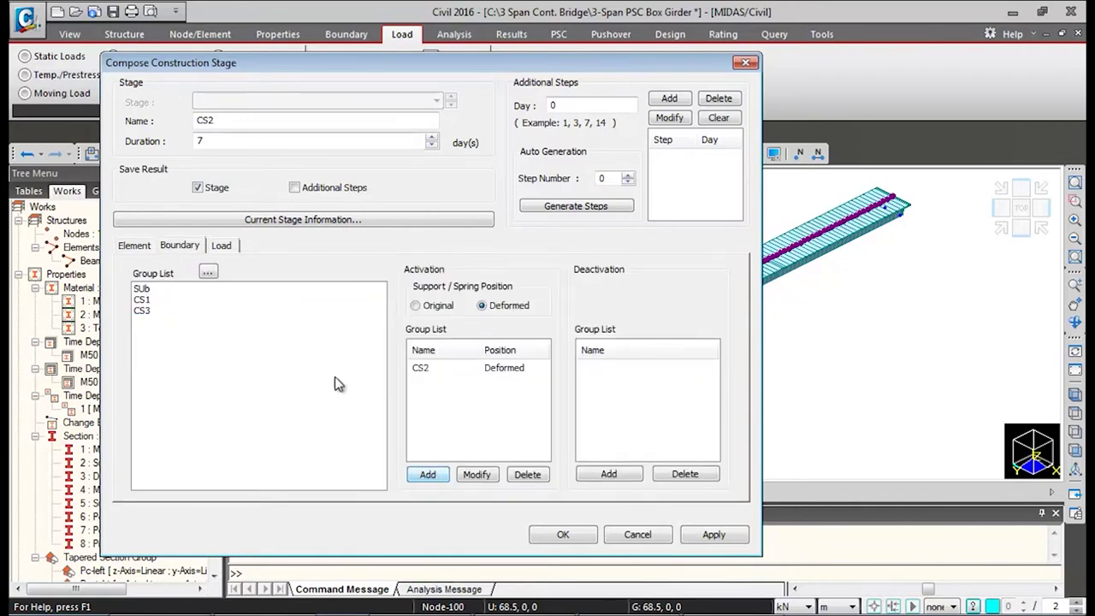
click(222, 248)
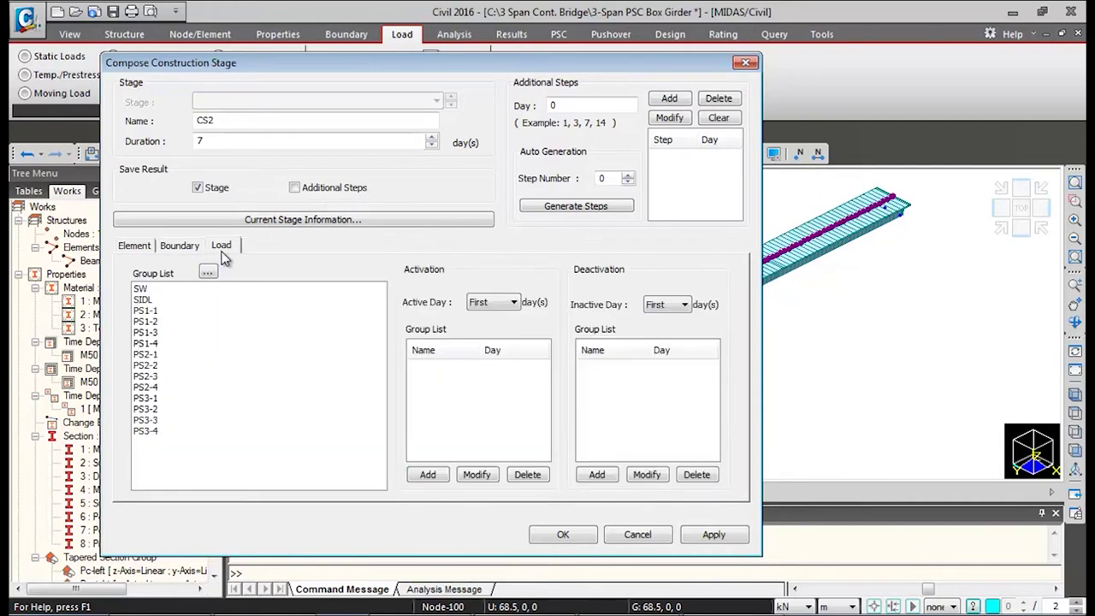
click(165, 355)
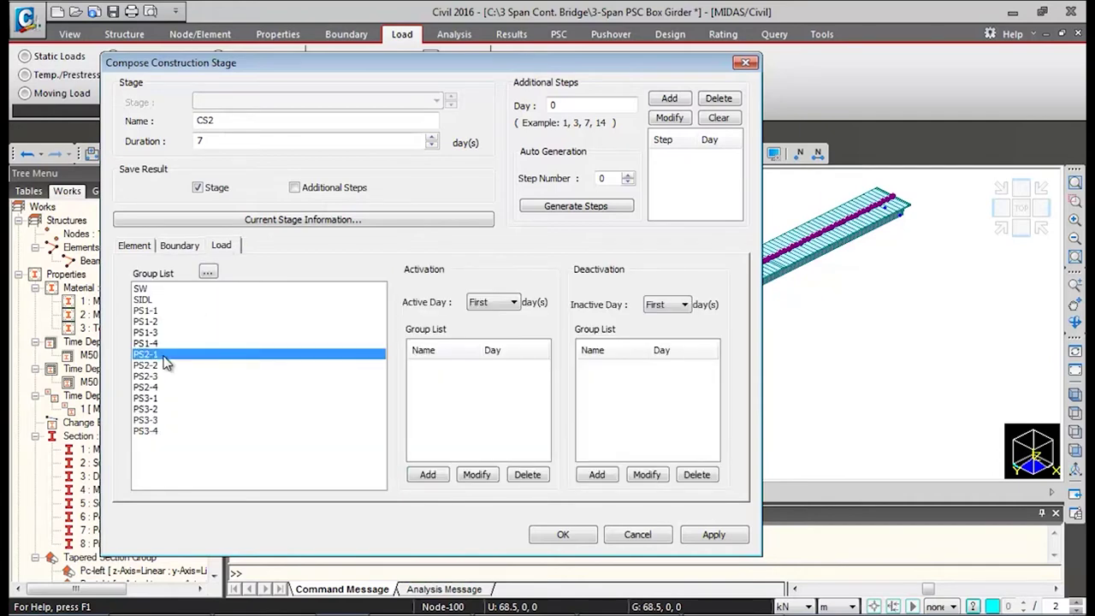
click(425, 474)
Step: Add additional steps at days 0.02, 0.04 and 0.06 to stage CS2 and activate load group PS2-2 at day 0.02
click(590, 106)
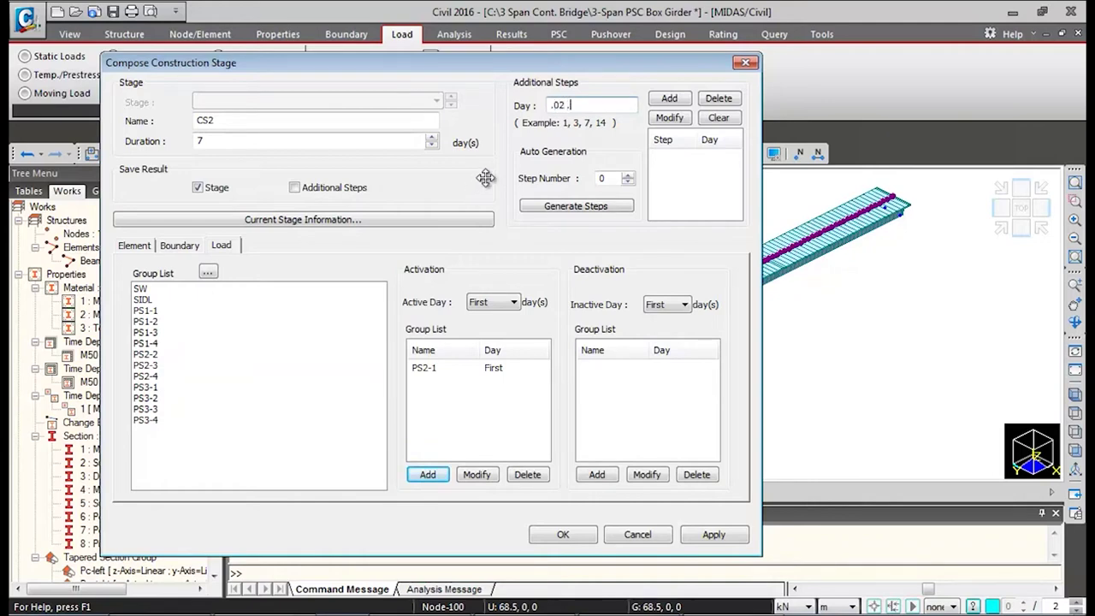
click(671, 99)
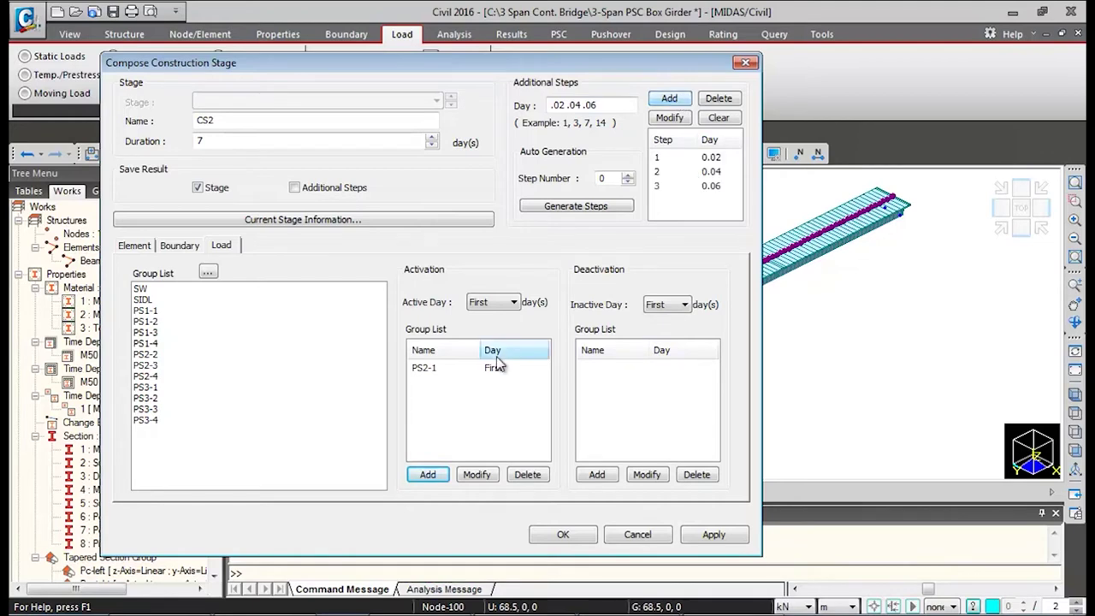
click(224, 355)
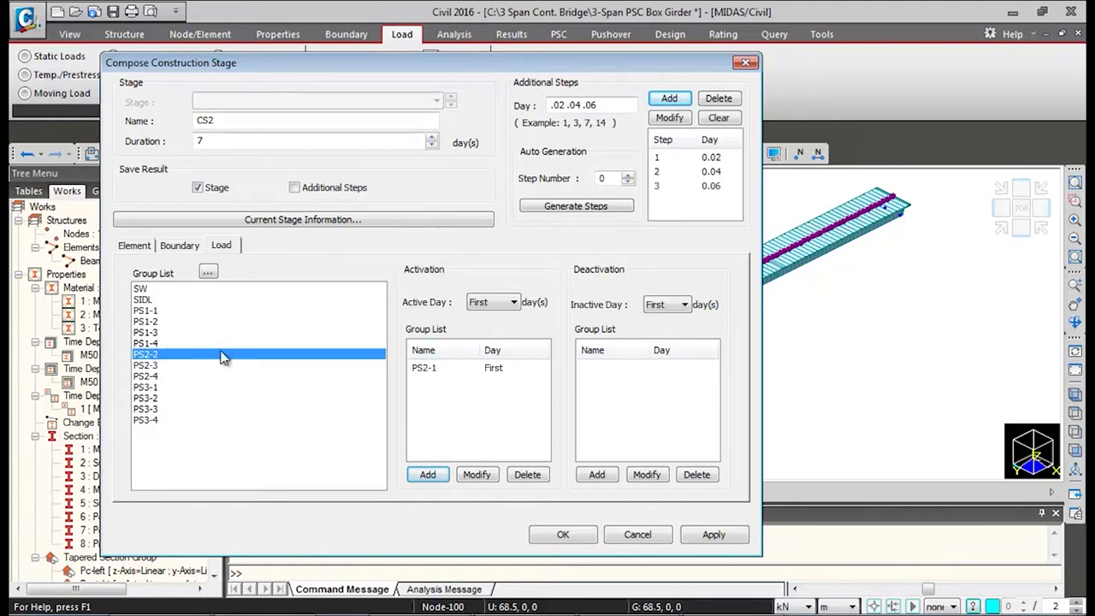
click(503, 305)
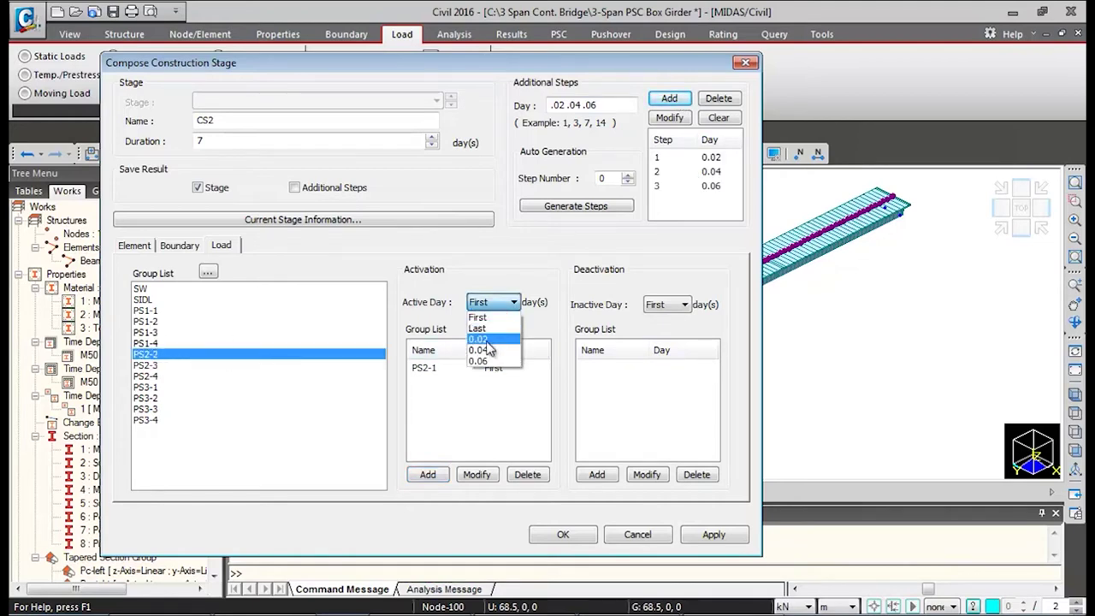
click(482, 340)
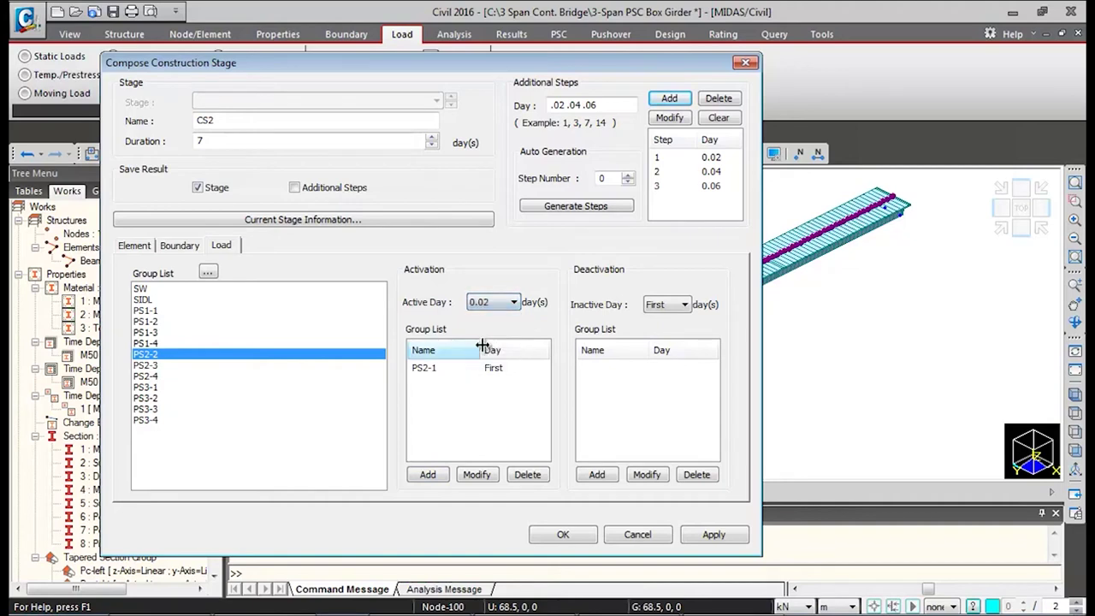
click(428, 474)
Step: Activate load group PS2-3 at day 0.04 and PS2-4 at day 0.06, completing stage CS2
click(166, 356)
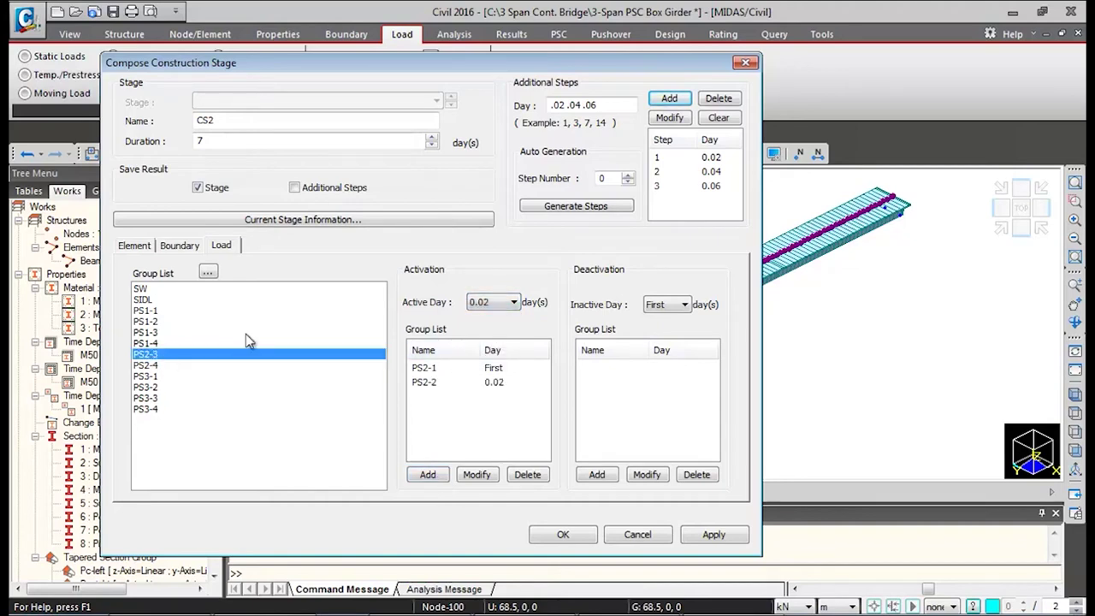
click(511, 303)
click(479, 351)
click(428, 474)
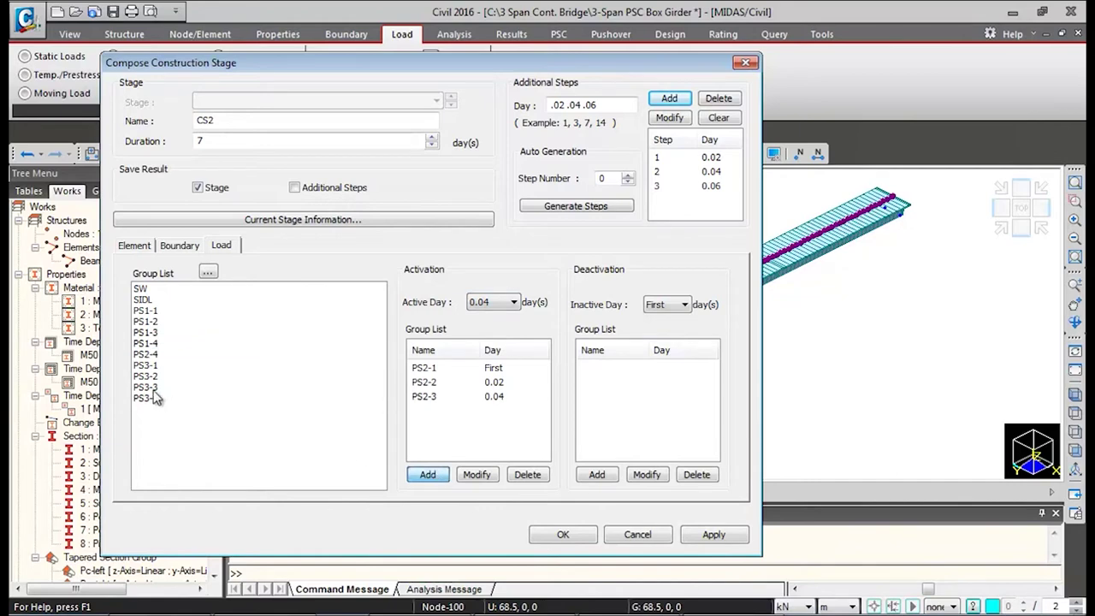
click(145, 354)
click(514, 302)
click(477, 363)
click(428, 474)
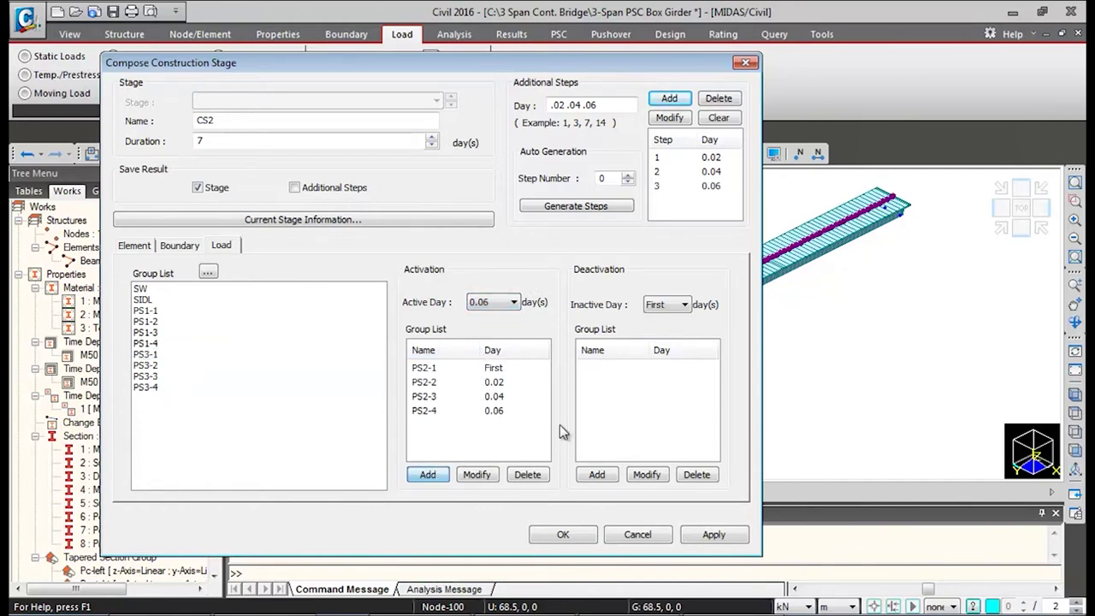
click(571, 533)
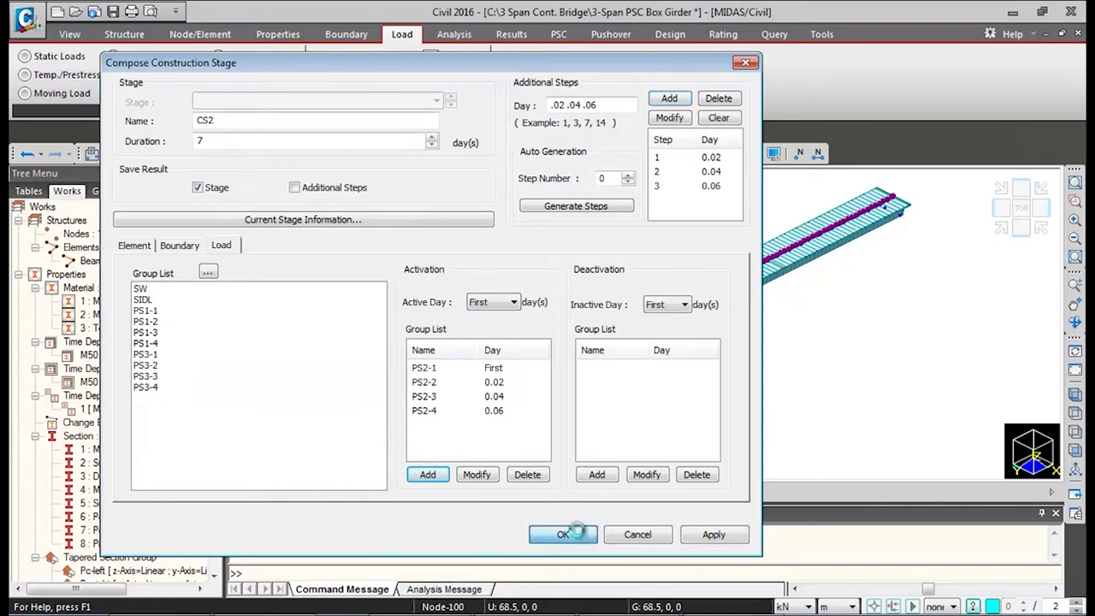
Step: Create stage CS3 with a duration of 7 days and activate element group CS3 at an age of 21 days
click(564, 240)
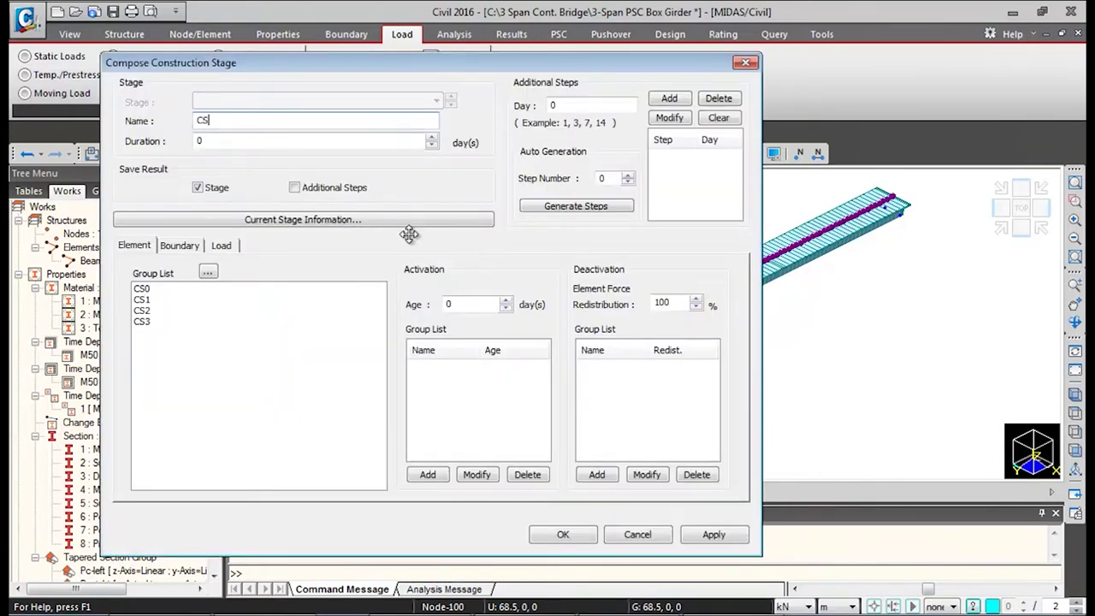
key(Tab)
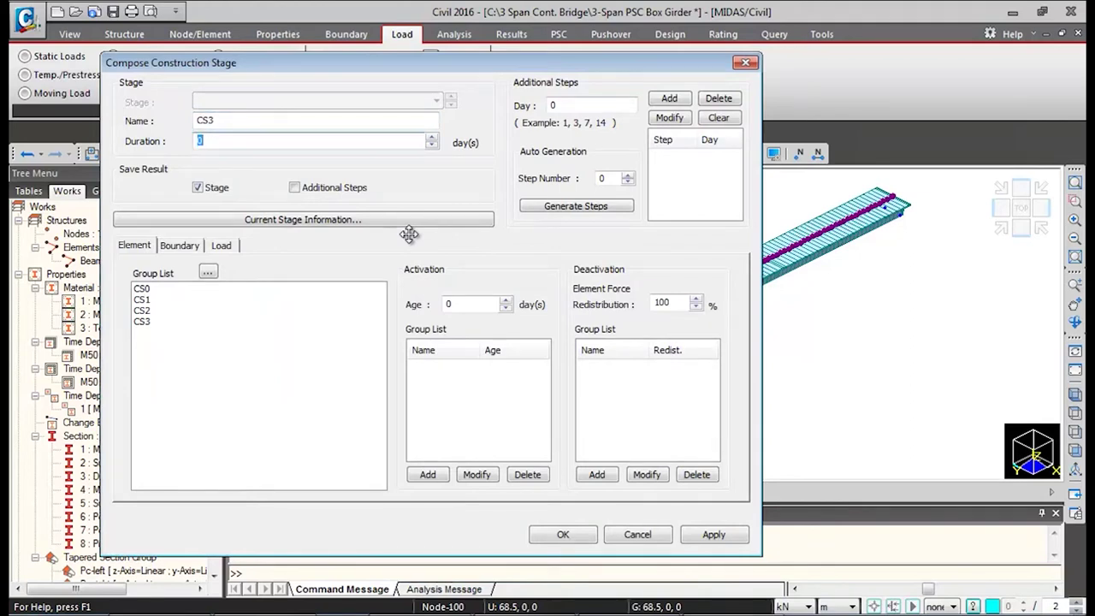
click(159, 322)
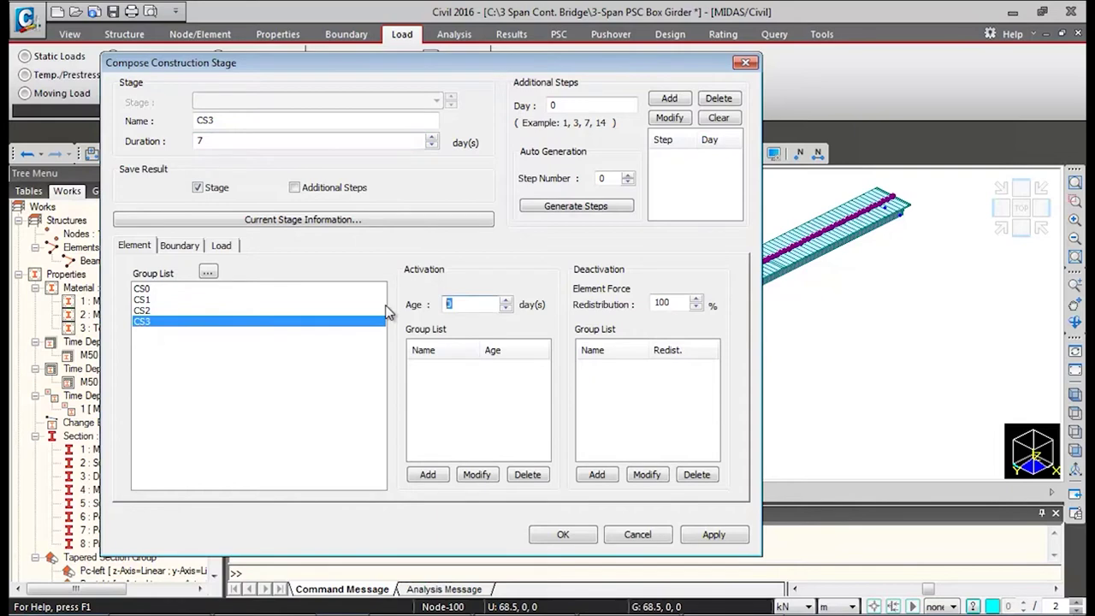
text(21)
click(432, 477)
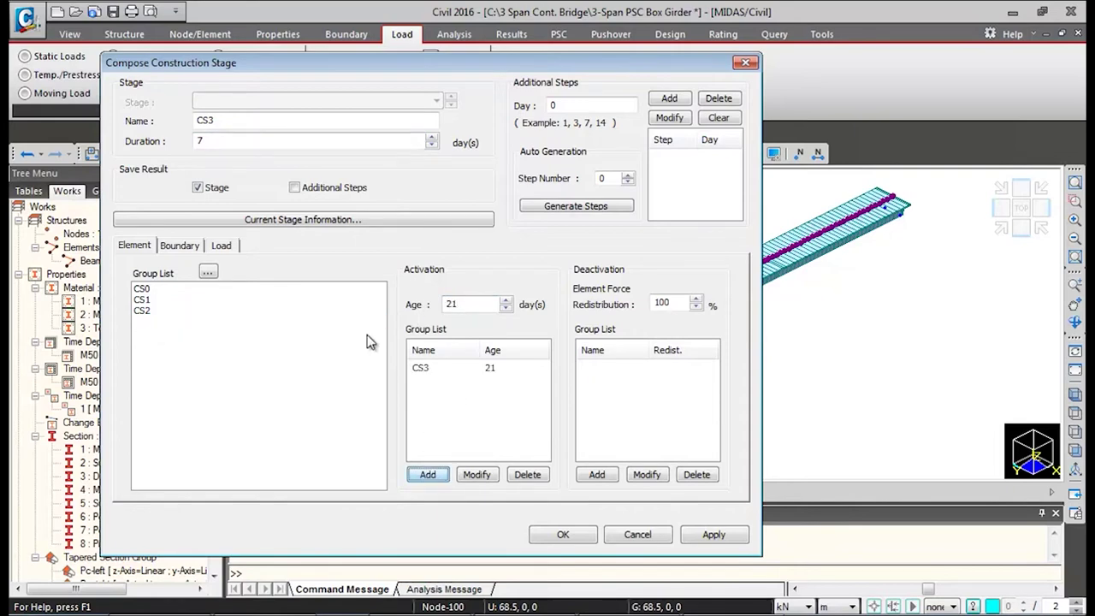
Step: Activate boundary group CS3 in the deformed position and load group PS3-1 on the first day of stage CS3
click(179, 245)
click(157, 323)
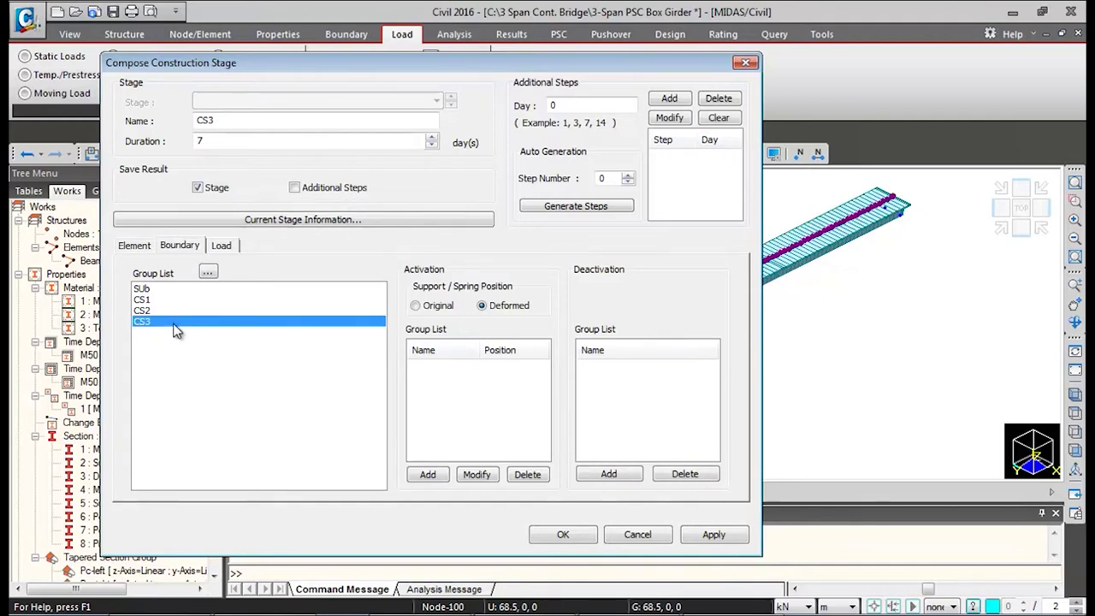
click(428, 476)
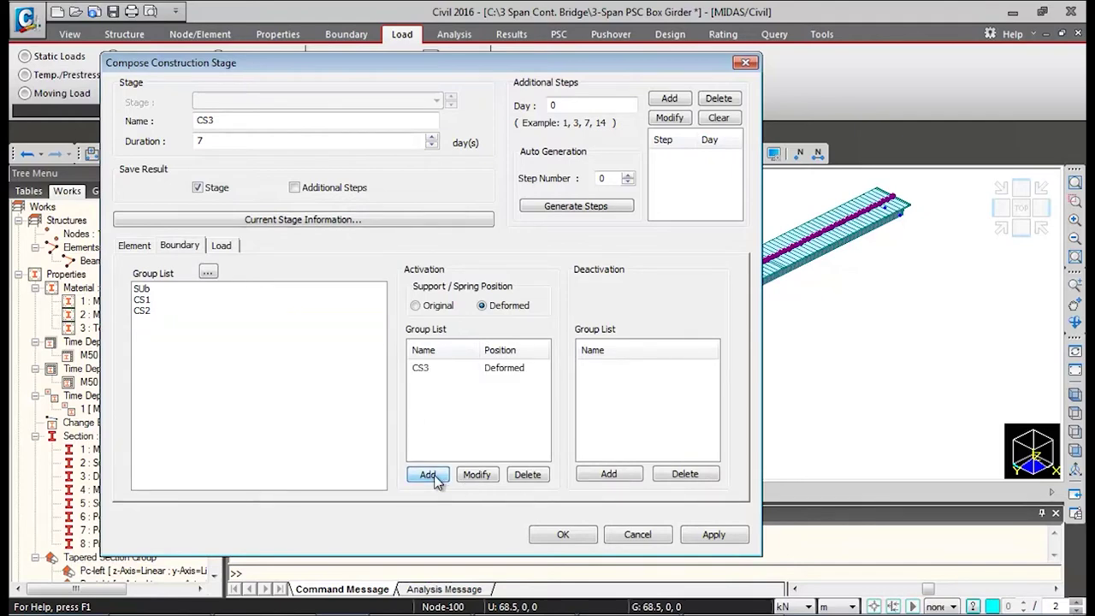
click(224, 249)
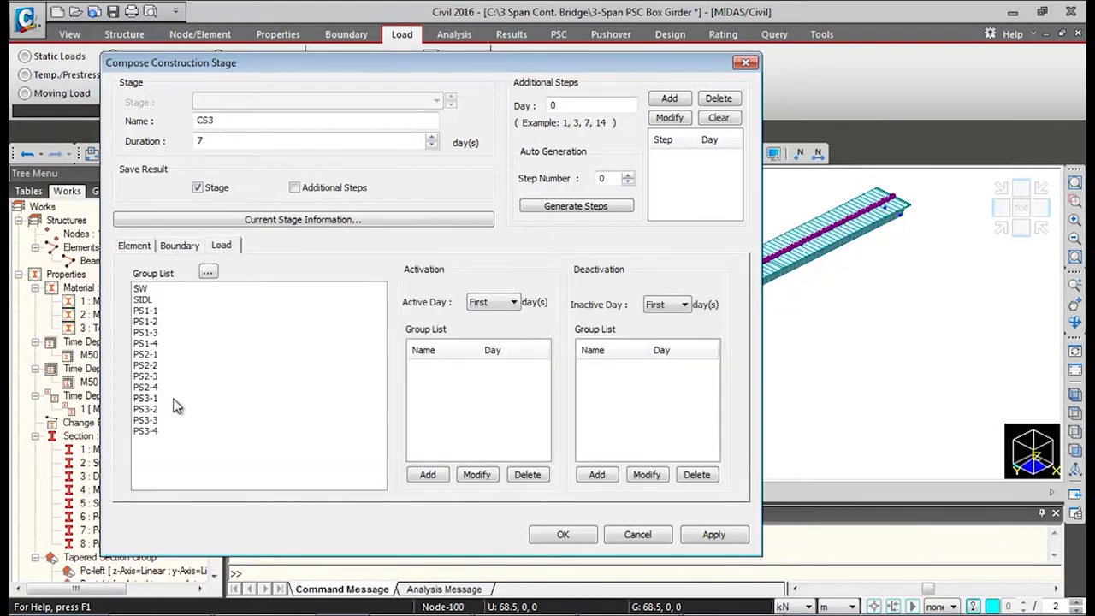
click(170, 399)
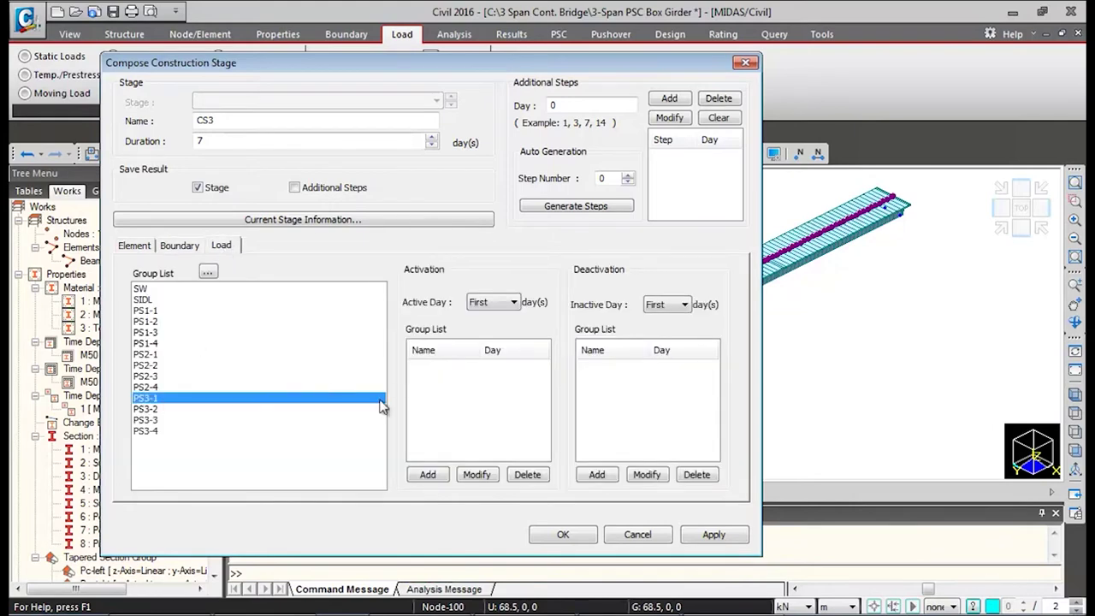
click(441, 473)
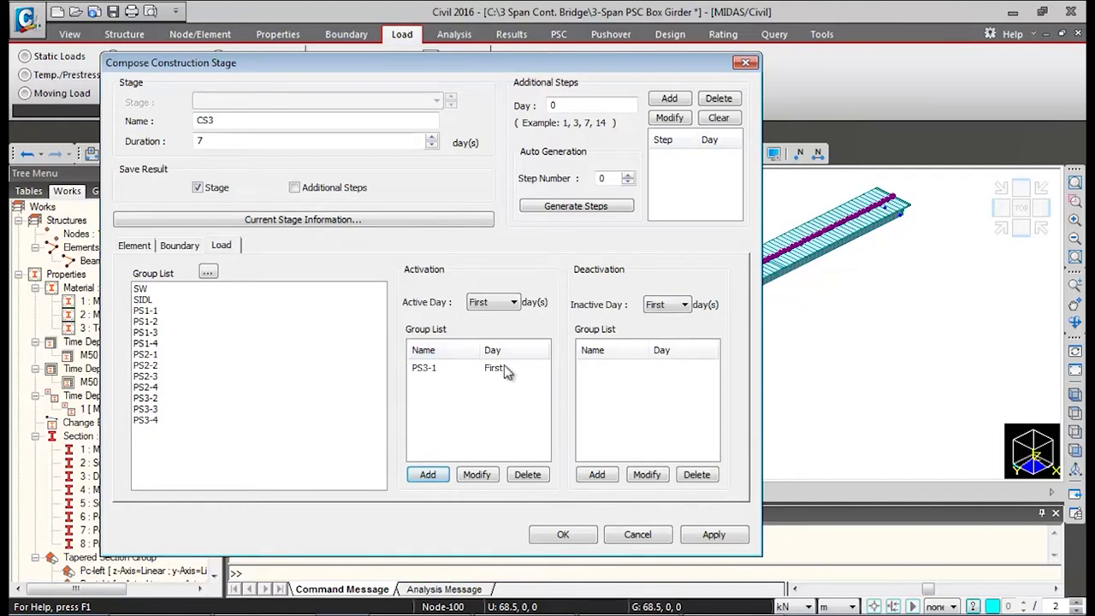
Step: Add additional steps to stage CS3 at days 0.02, 0.04 and 0.06
drag(575, 106, 557, 102)
double_click(566, 101)
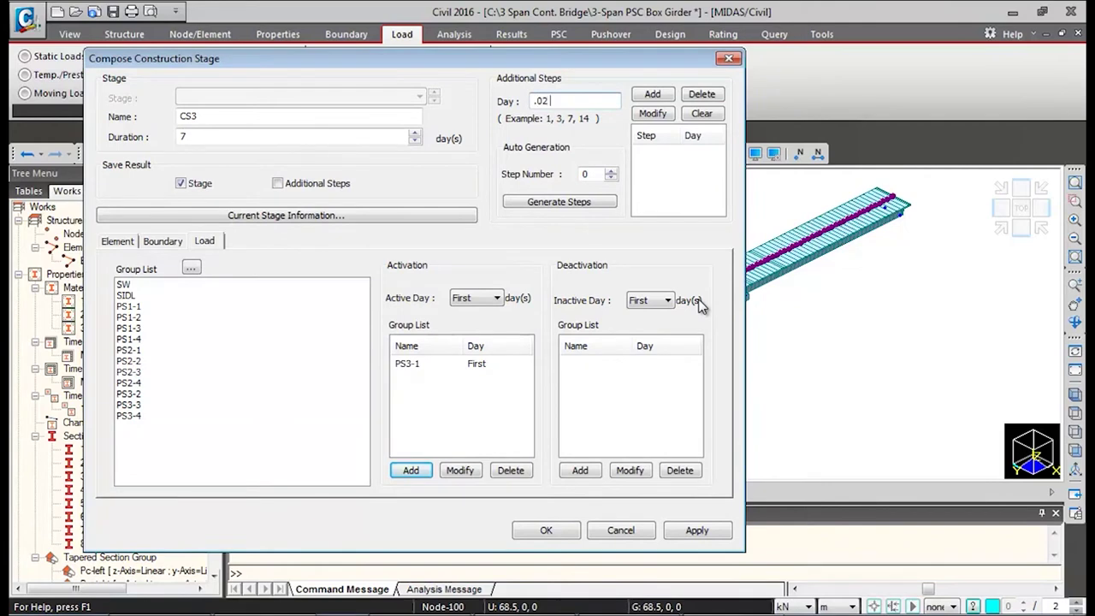
text(.02 .04 .06)
click(652, 94)
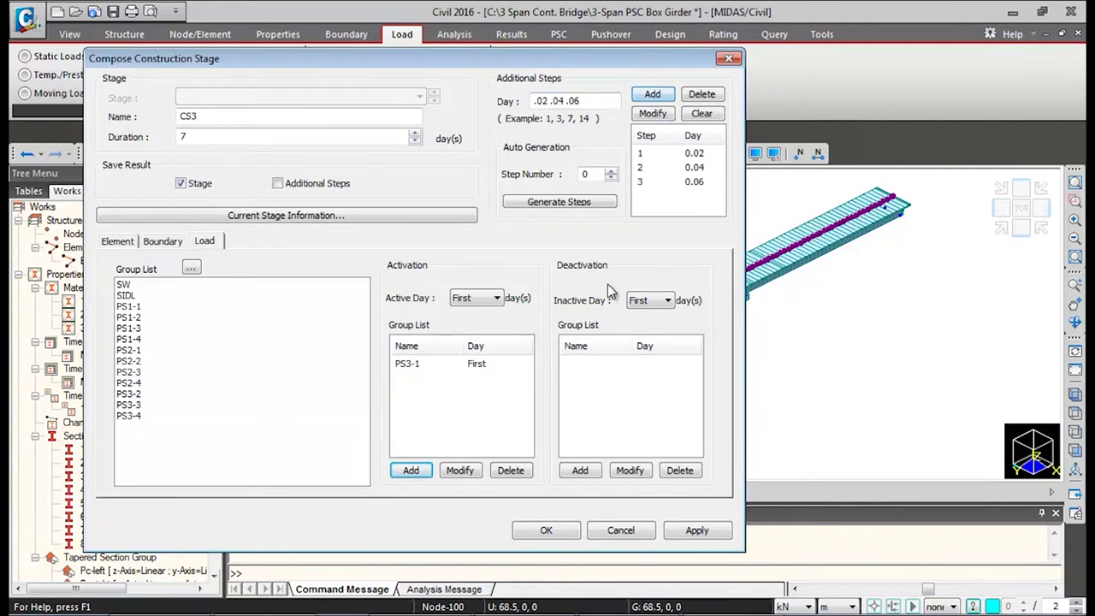
Step: Activate load group PS3-2 at day 0.02 and load group PS3-3 at day 0.04 of stage CS3
click(483, 299)
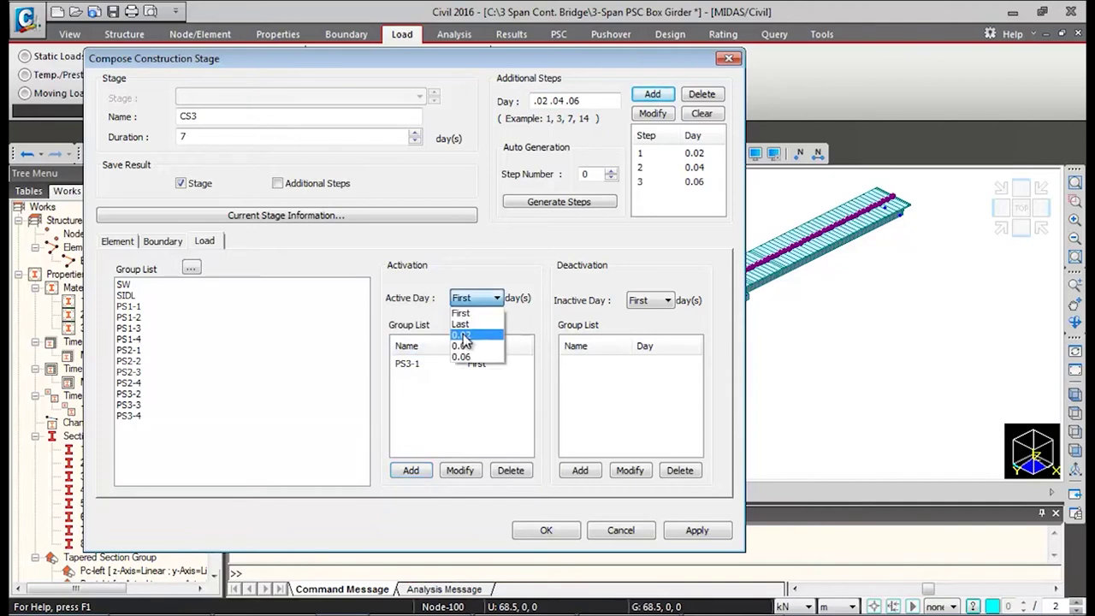
click(463, 335)
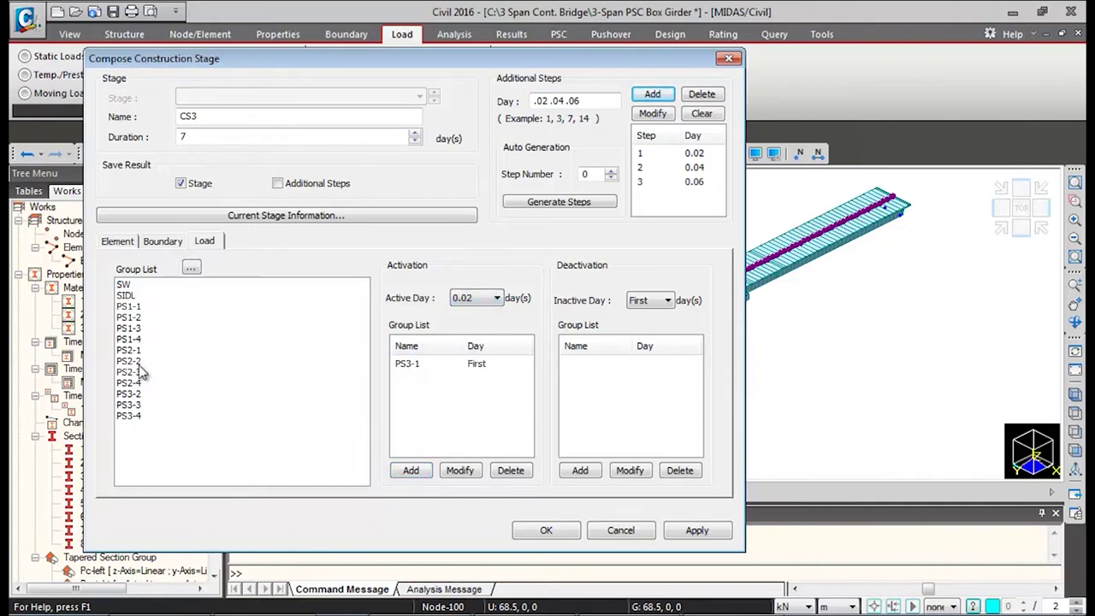
click(133, 395)
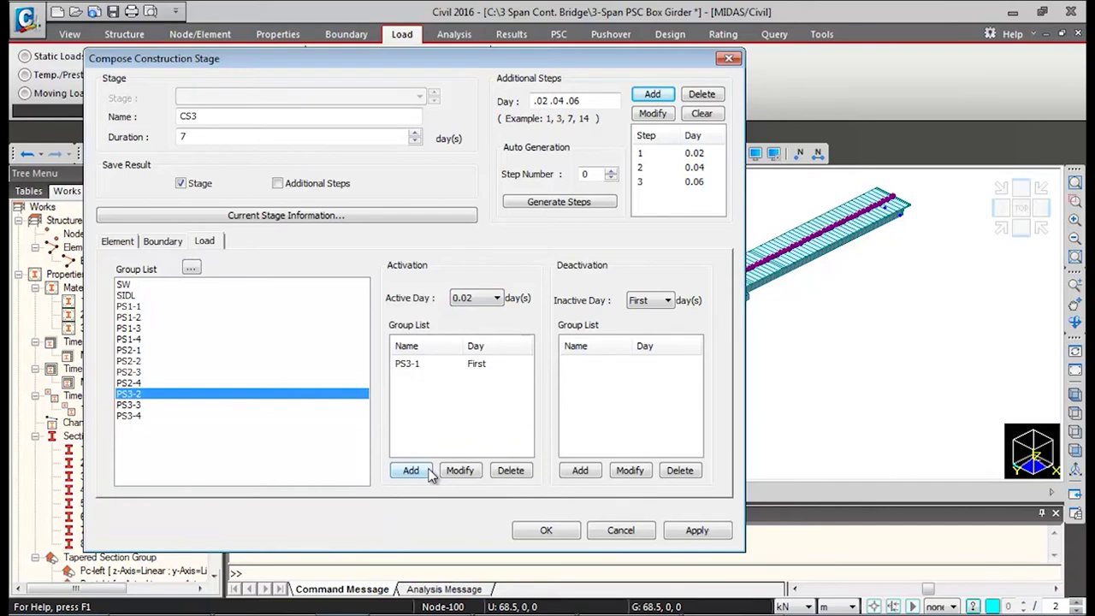
click(431, 476)
click(165, 395)
click(494, 297)
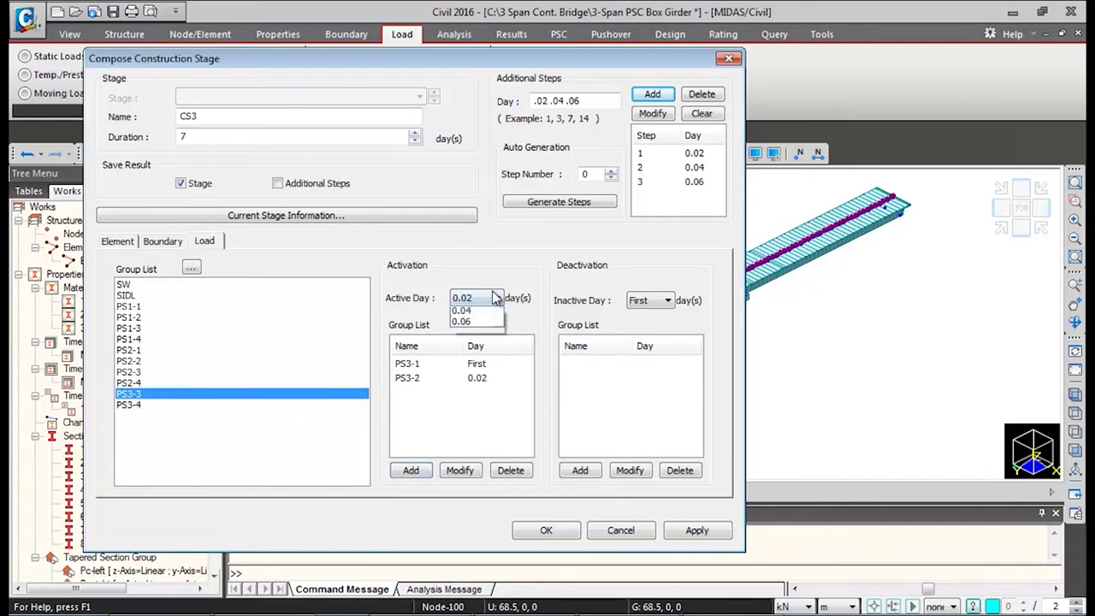
click(462, 347)
click(410, 470)
Step: Activate load group PS3-4 at day 0.06 of stage CS3 and save the stage
click(214, 395)
click(470, 297)
click(467, 358)
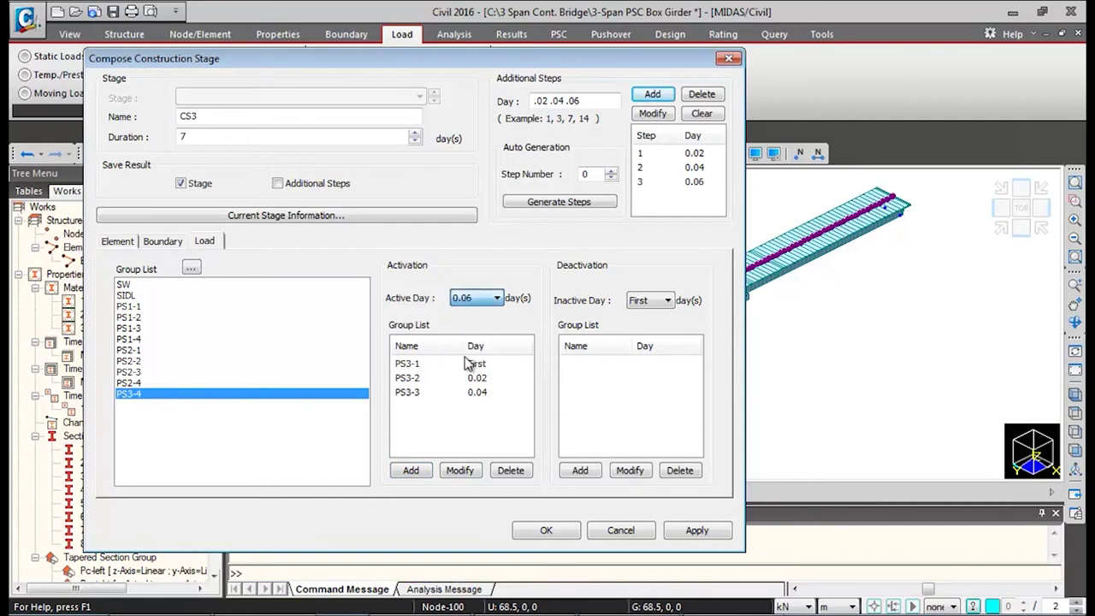
click(411, 473)
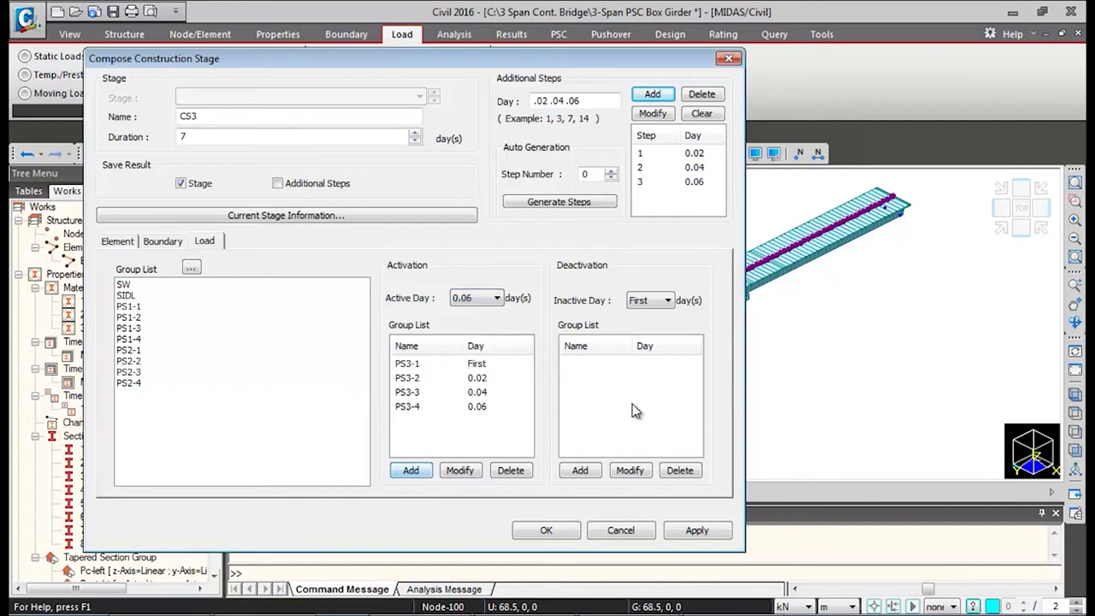
click(555, 530)
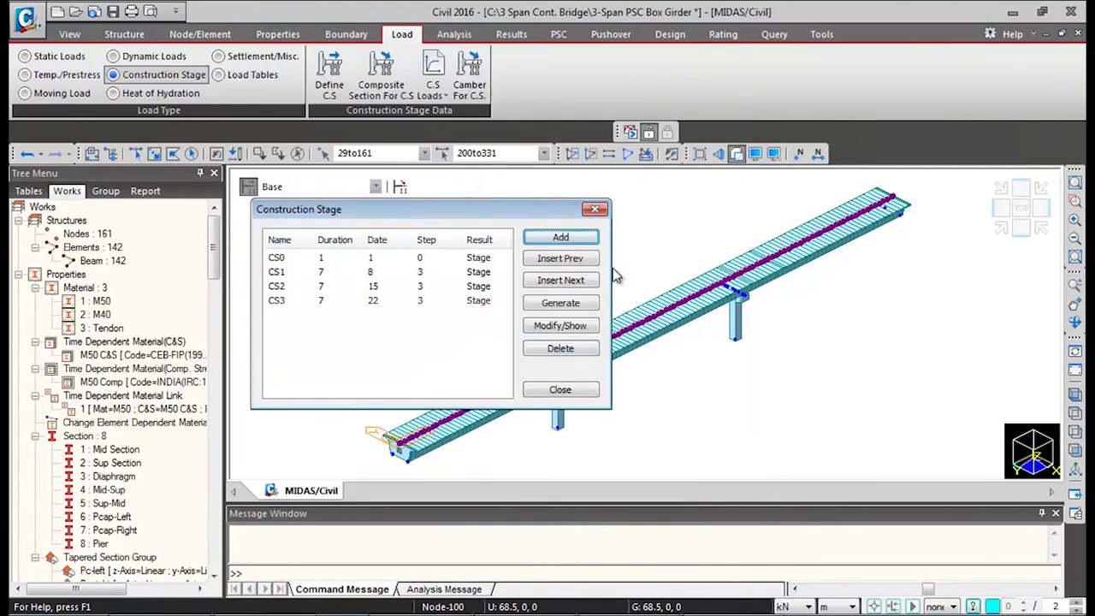
Step: Create stage CS4 with a duration of 10000 days and activate load group SIDL on its first day
click(574, 239)
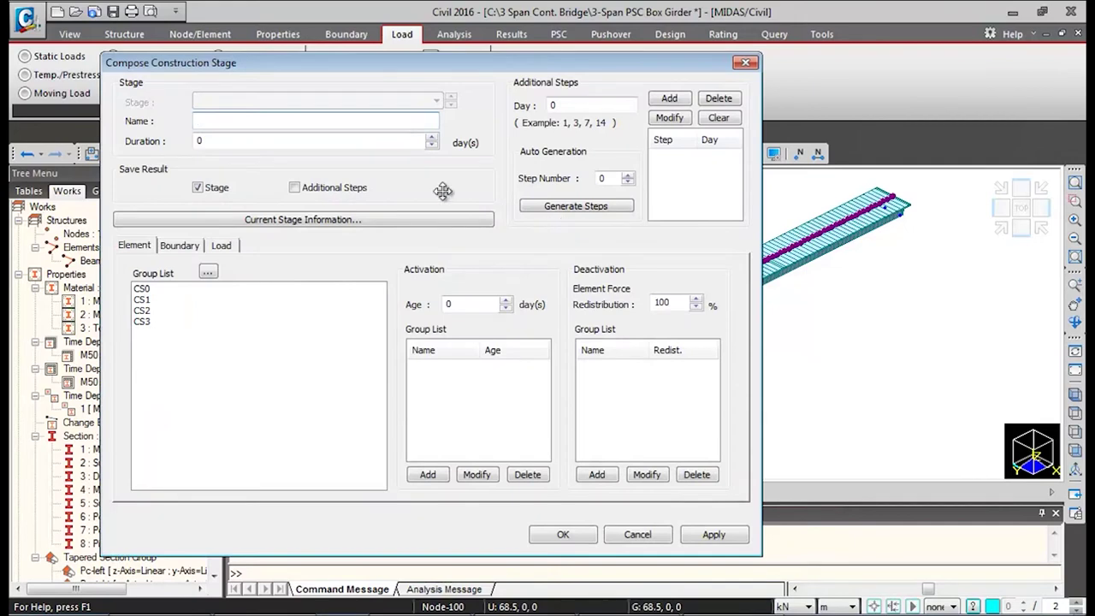
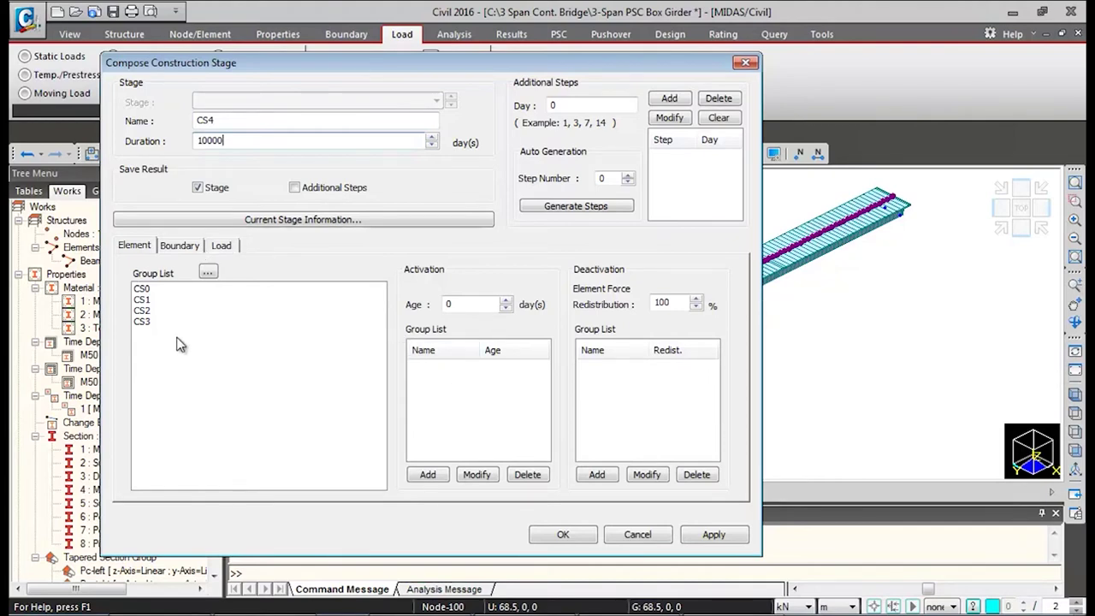
click(181, 247)
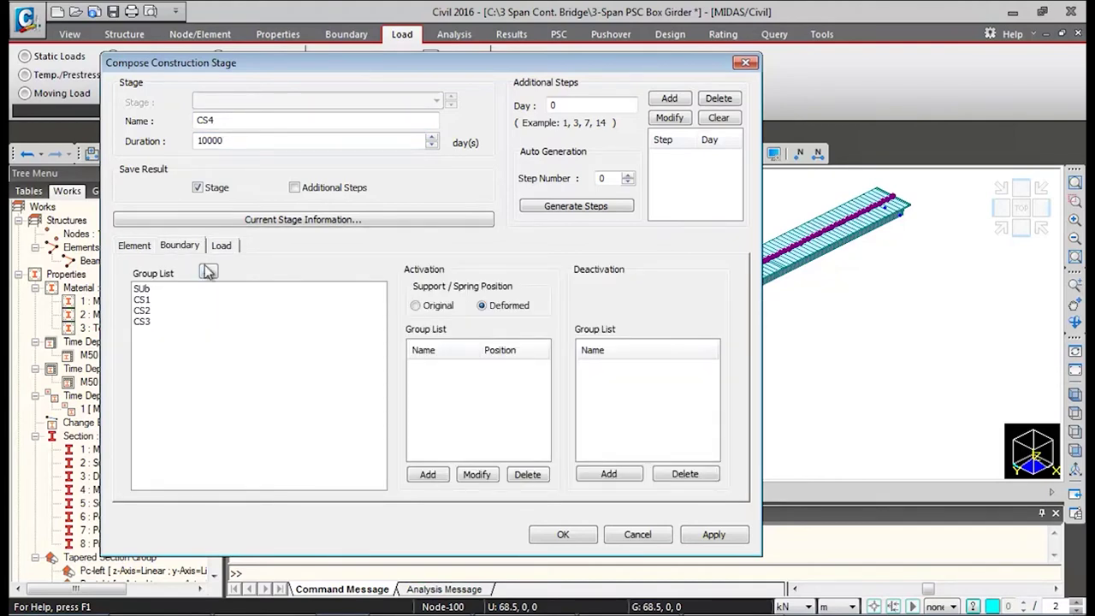
click(222, 248)
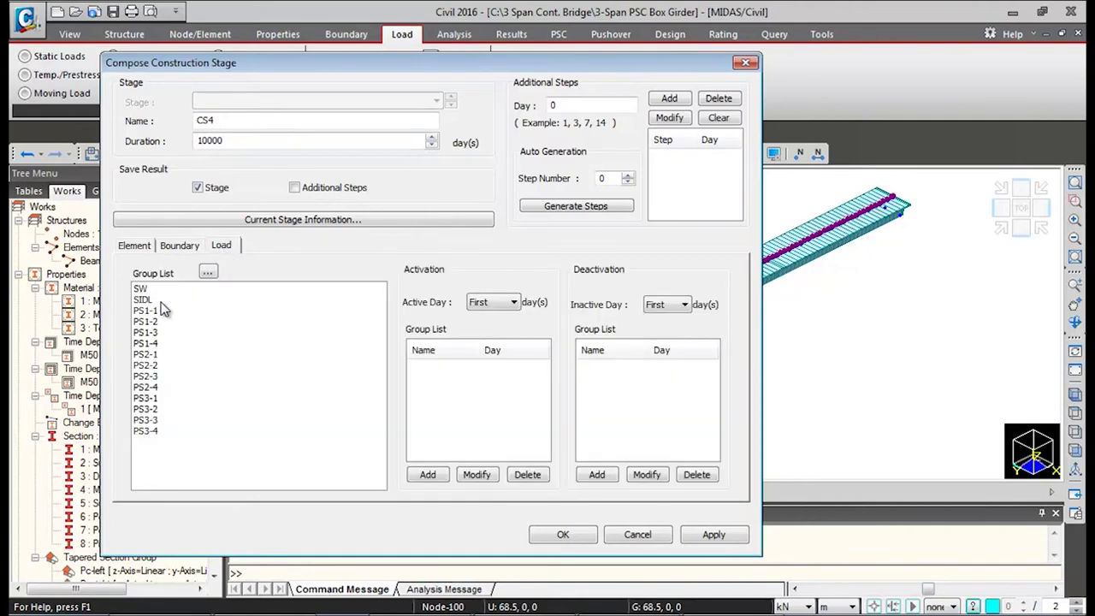
click(158, 302)
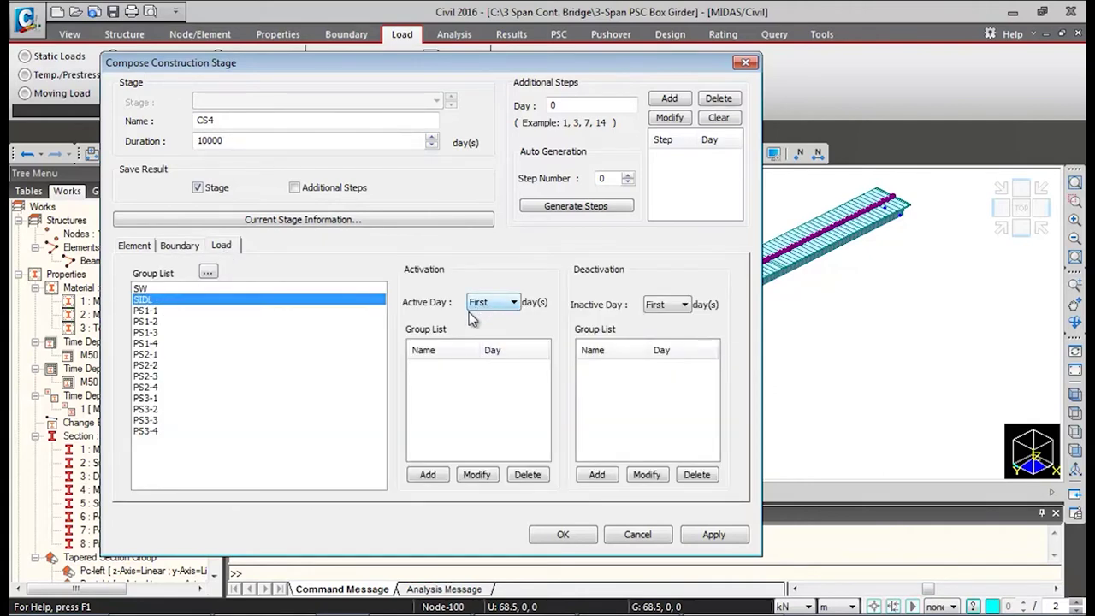
click(427, 474)
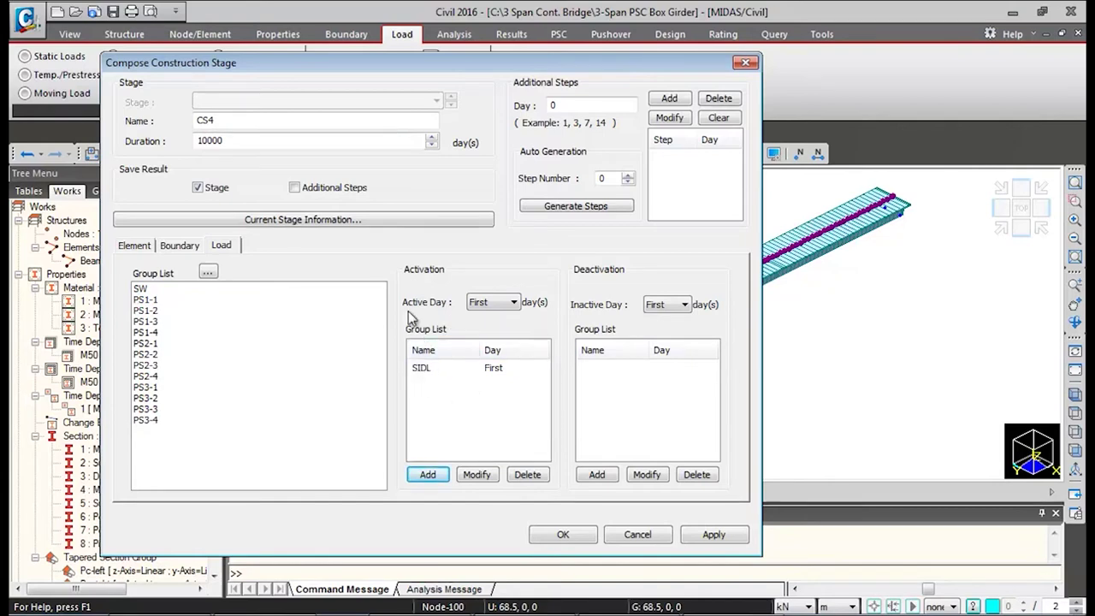
click(564, 535)
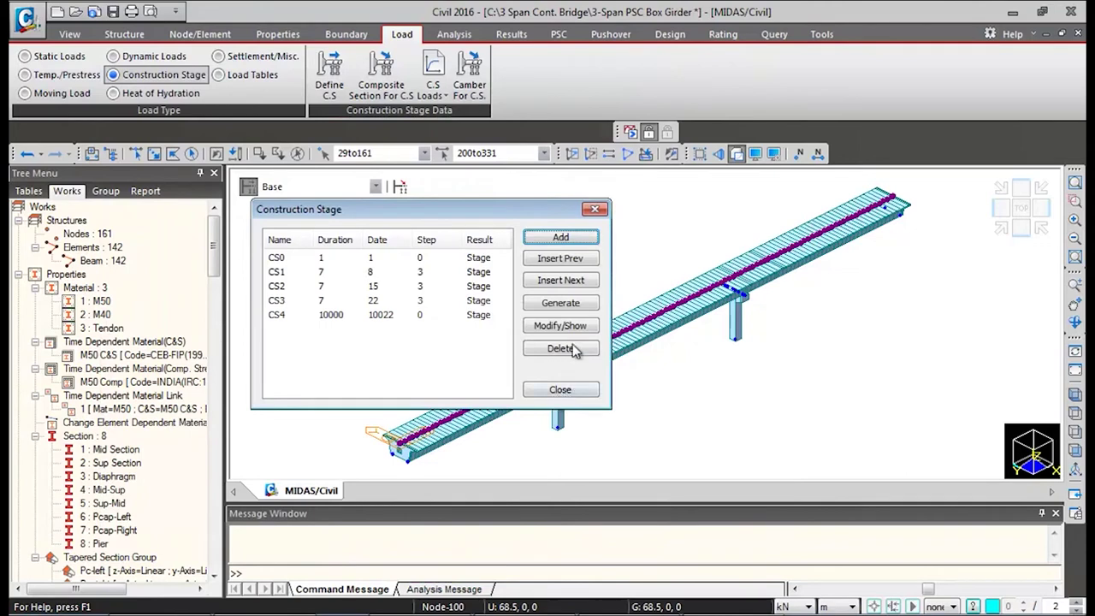
click(560, 390)
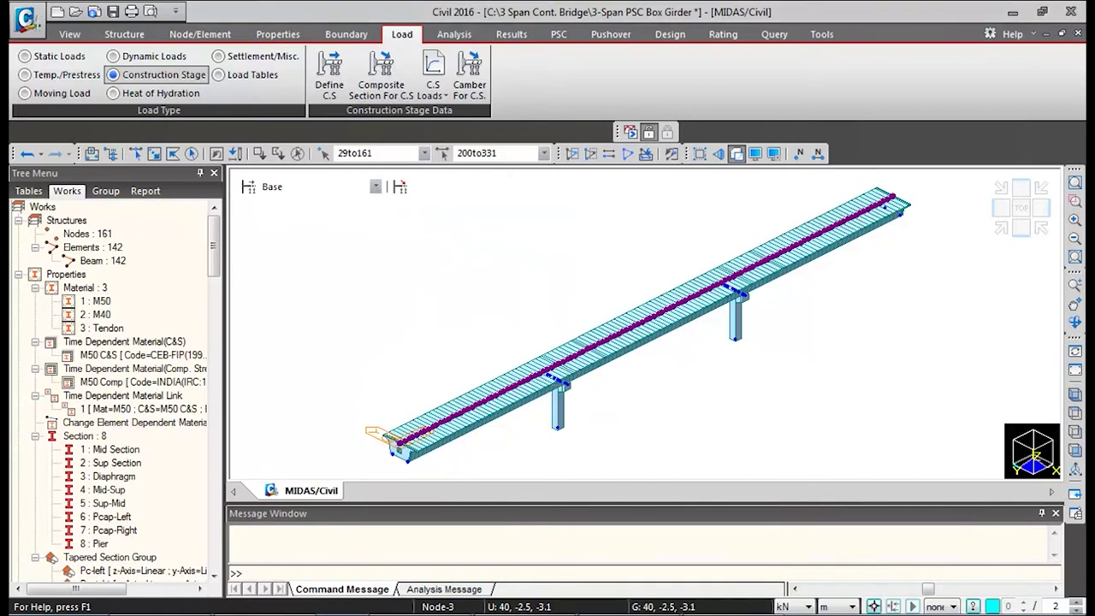
Step: In the construction stage analysis control data, define an erection load named SIDL WC containing load case SIDL WC
click(455, 34)
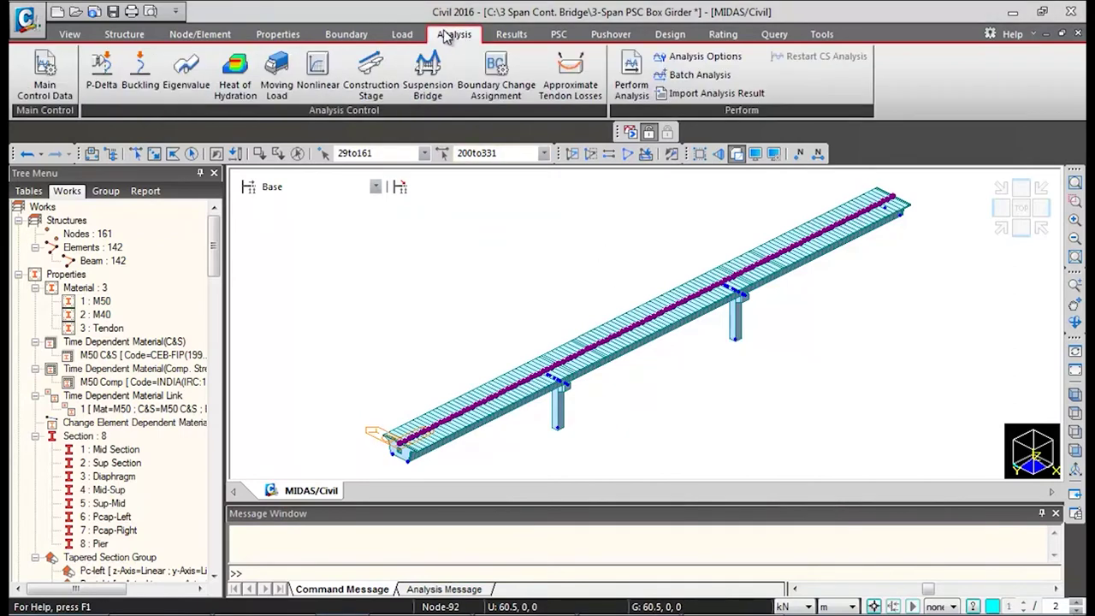
click(373, 69)
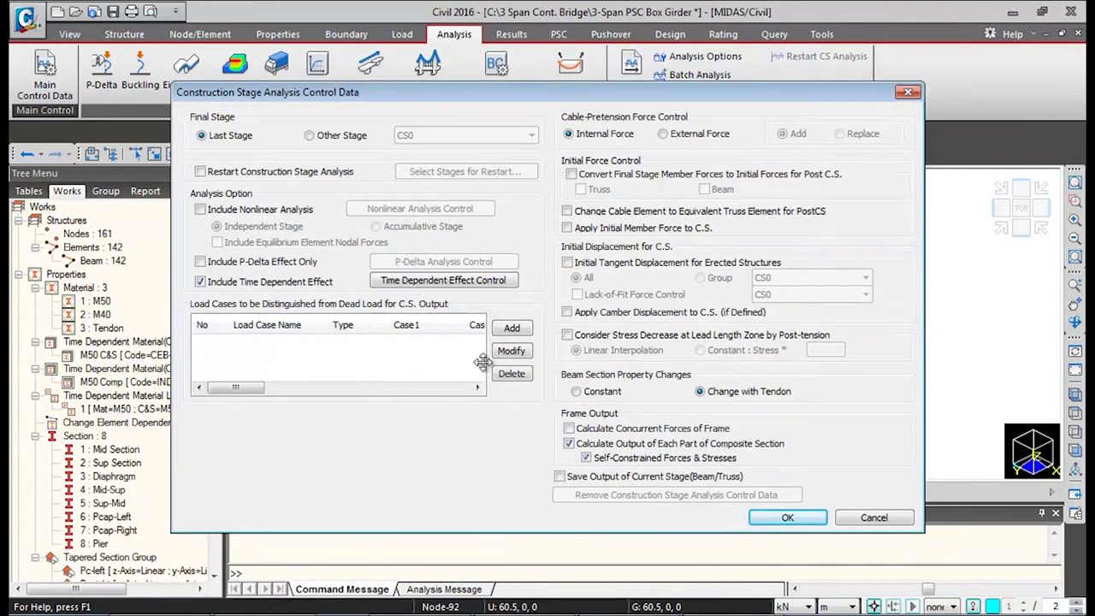
click(523, 329)
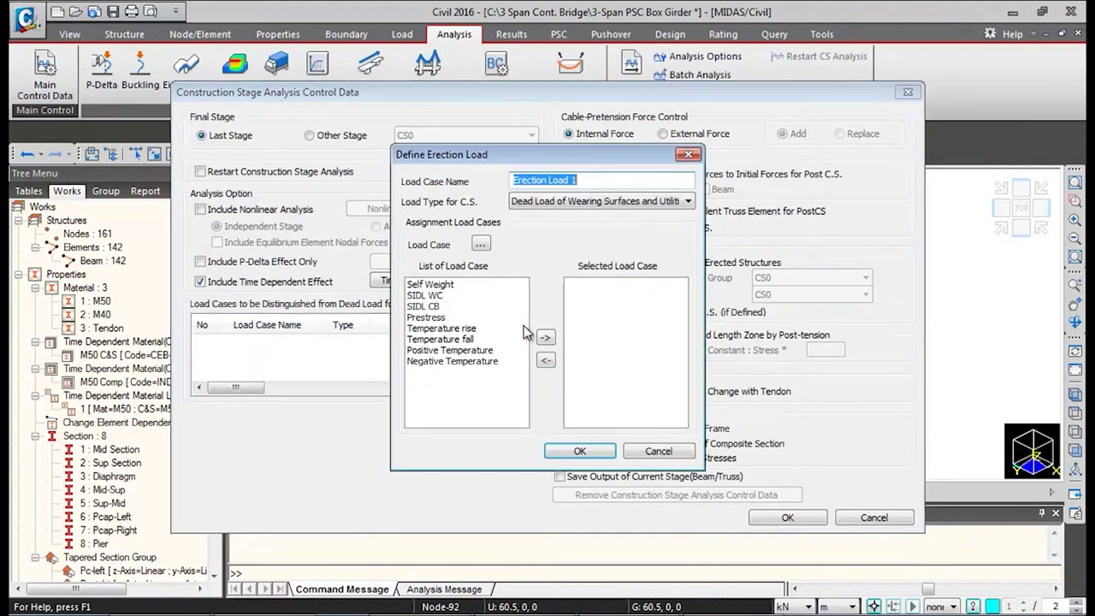
click(420, 296)
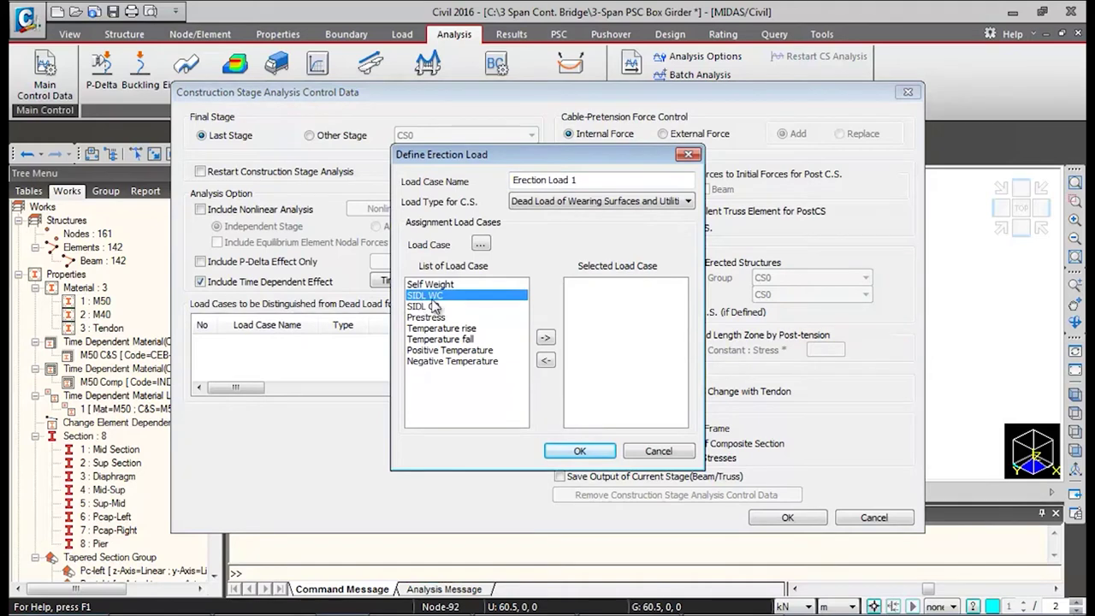
click(546, 339)
drag(582, 180, 471, 179)
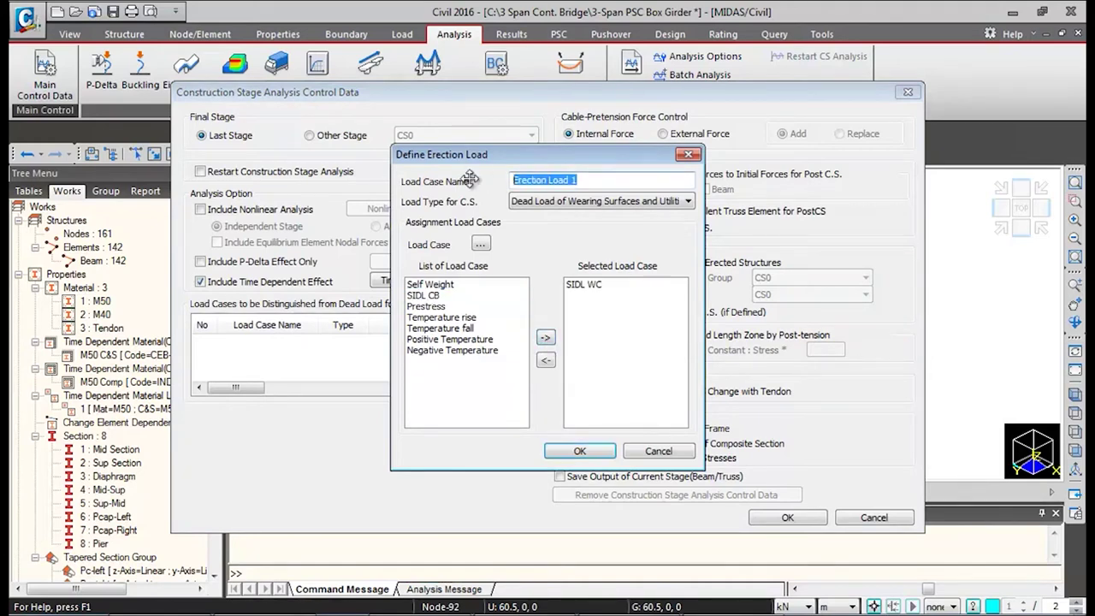
text(SIDL)
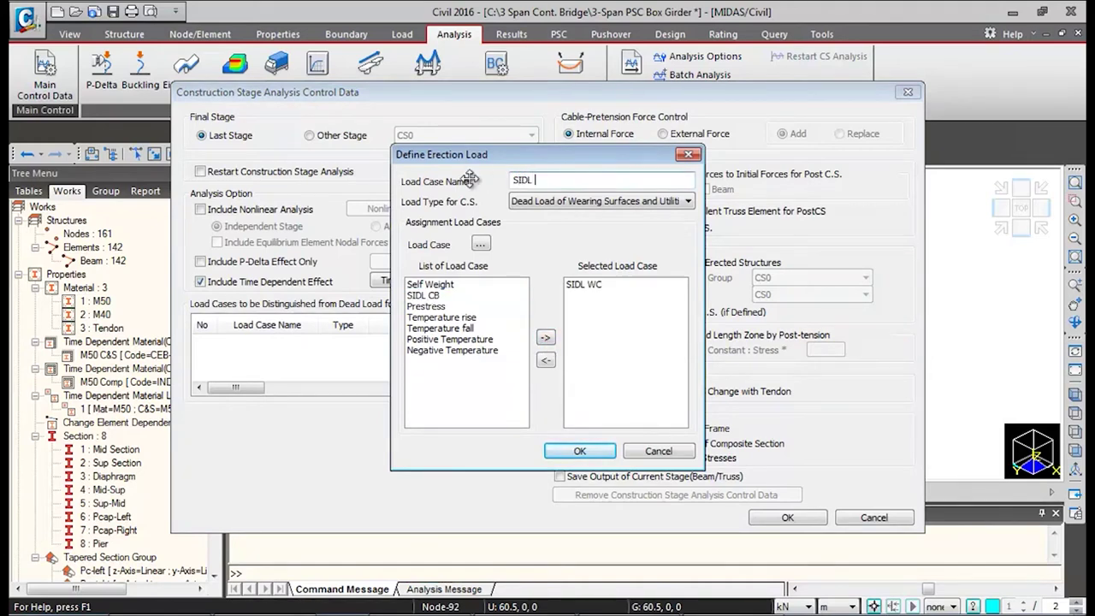
click(578, 451)
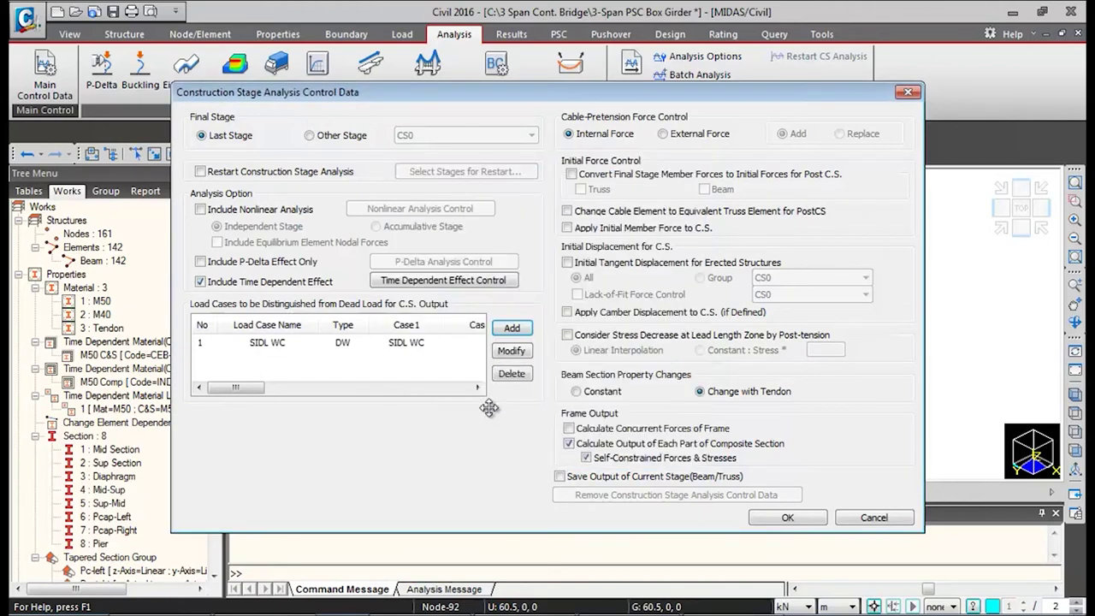
Step: Define a second erection load named SIDL CB from load case SIDL CB and set the beam section property changes to Constant
click(512, 328)
click(442, 296)
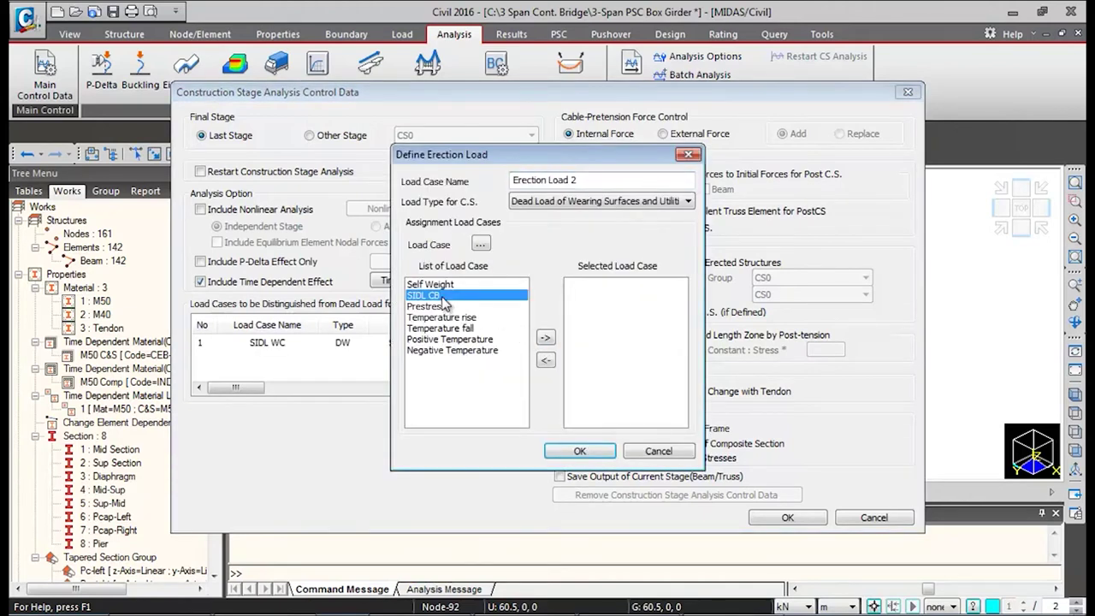
click(546, 336)
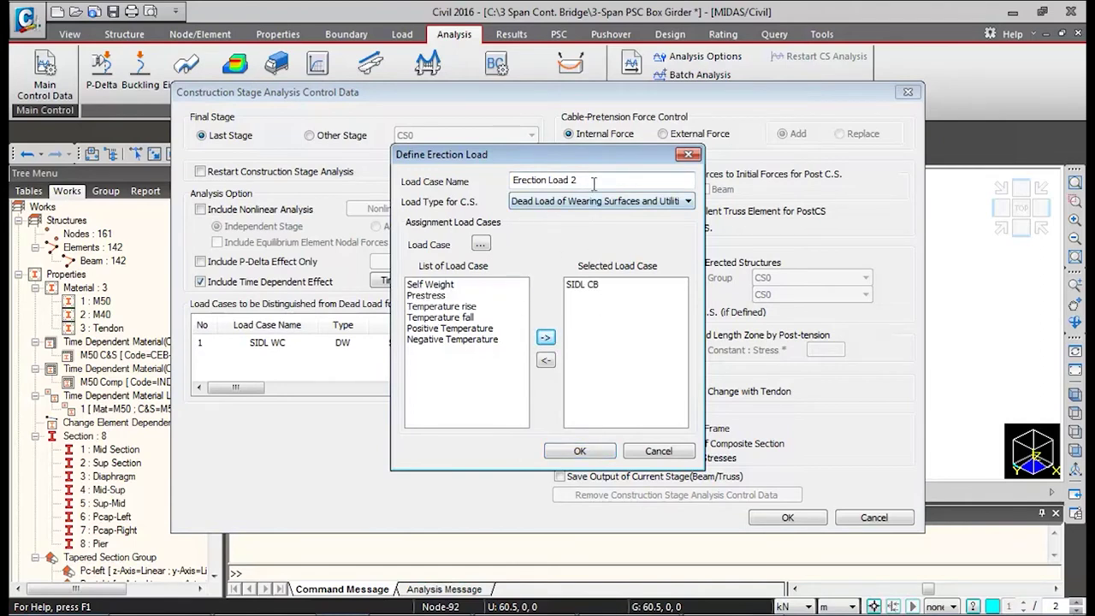
drag(593, 183, 490, 177)
text(SIDL CB)
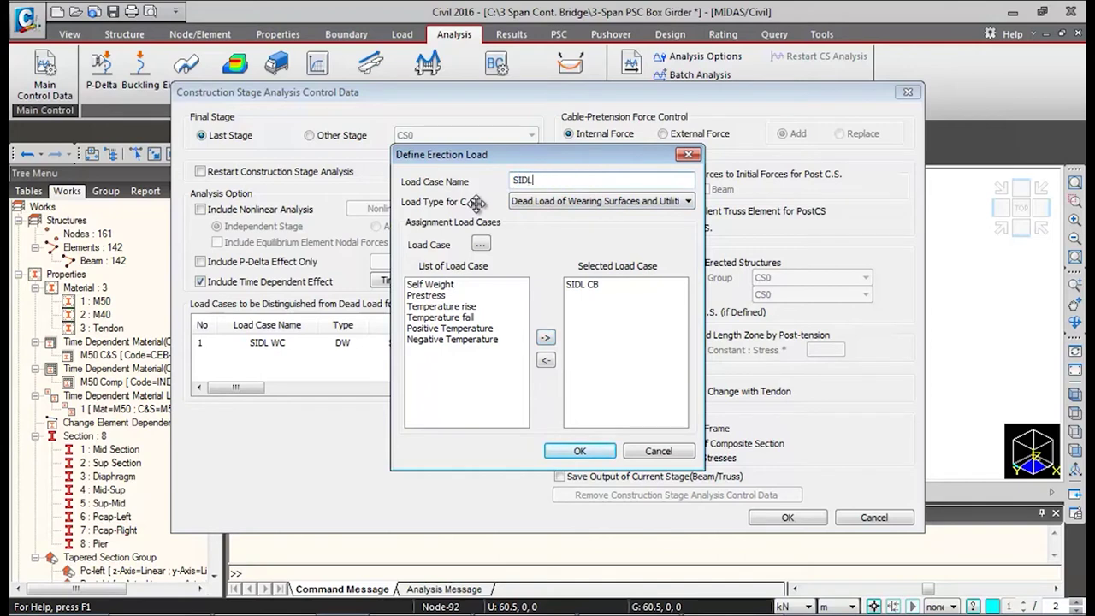
click(580, 451)
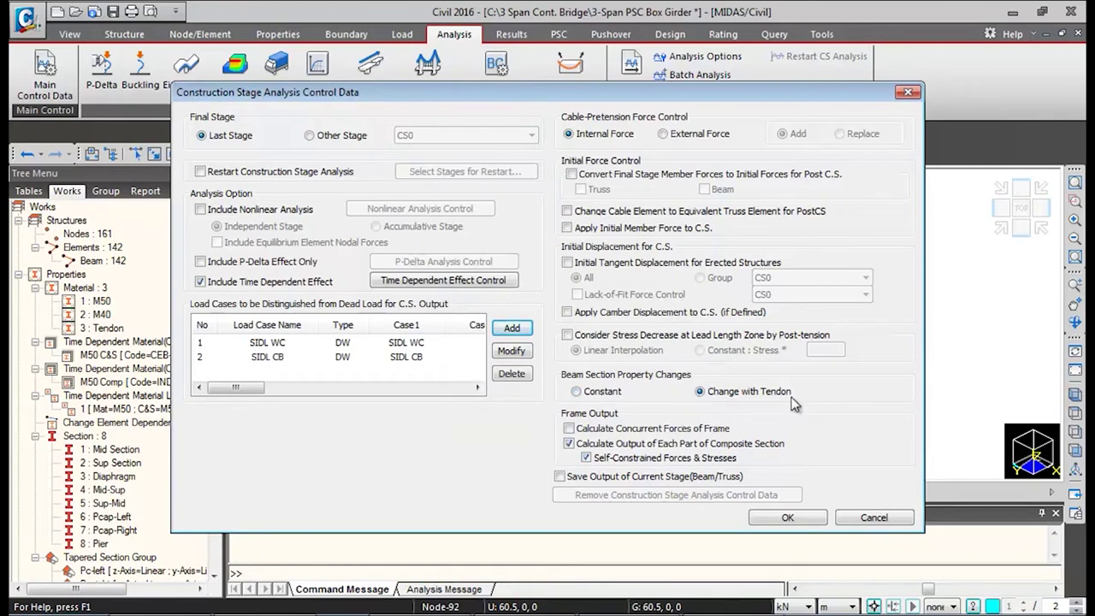
click(597, 397)
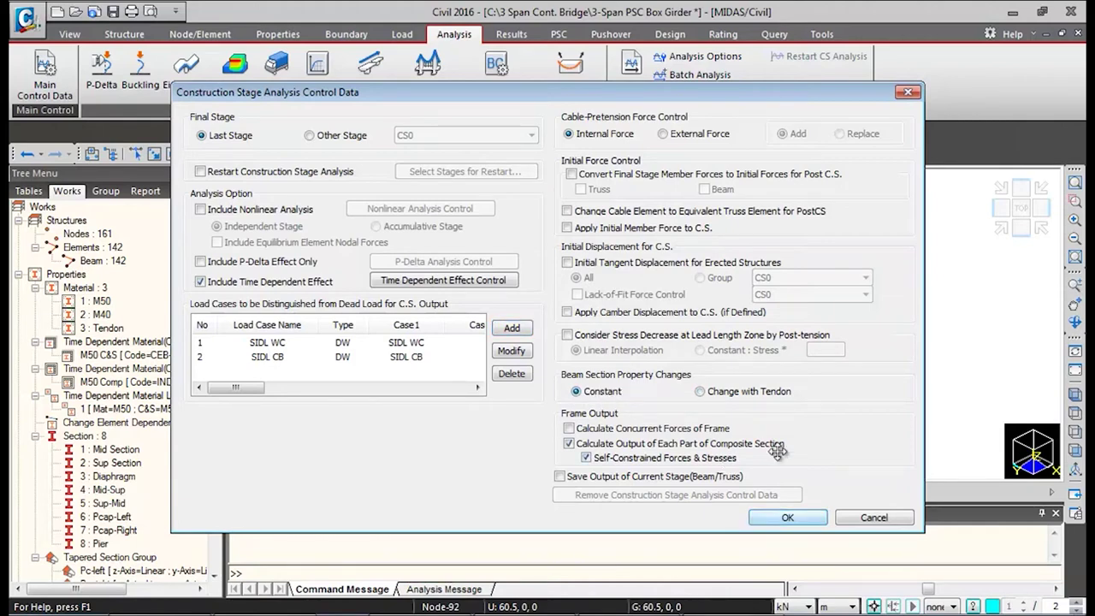
click(773, 519)
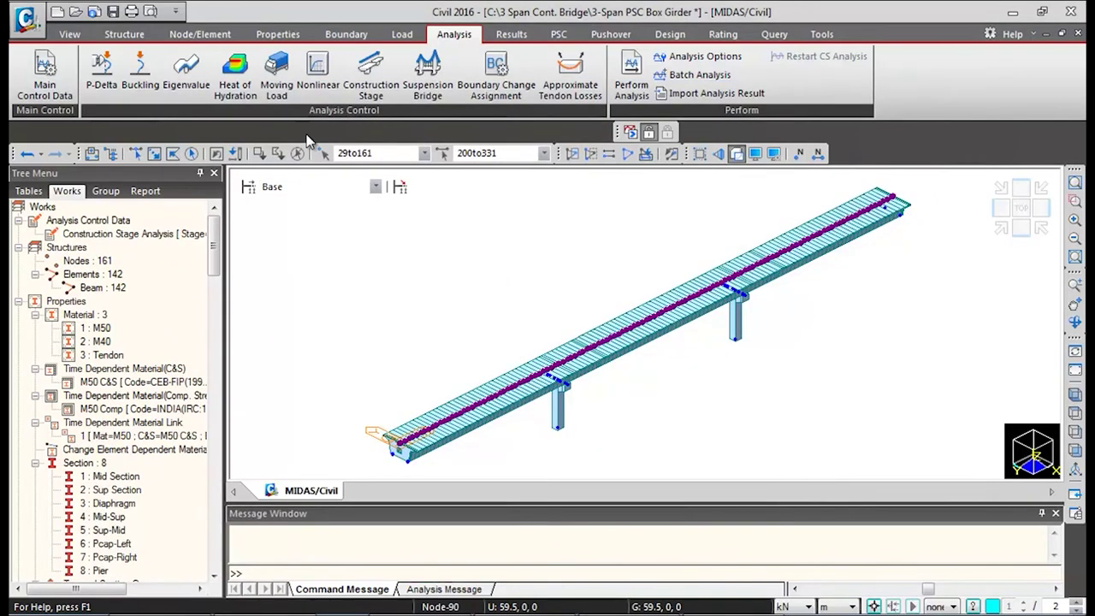
Step: Set the moving load analysis control's frame results to Normal + Concurrent Force/Stress with Combined Stress Calculation enabled
click(282, 86)
drag(257, 68, 282, 72)
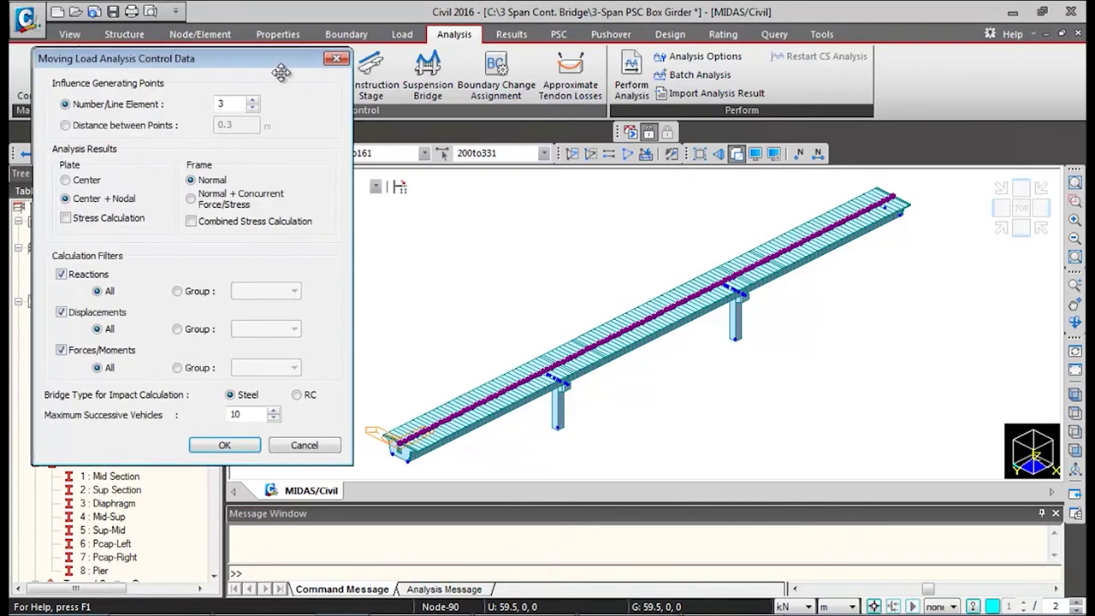
click(192, 222)
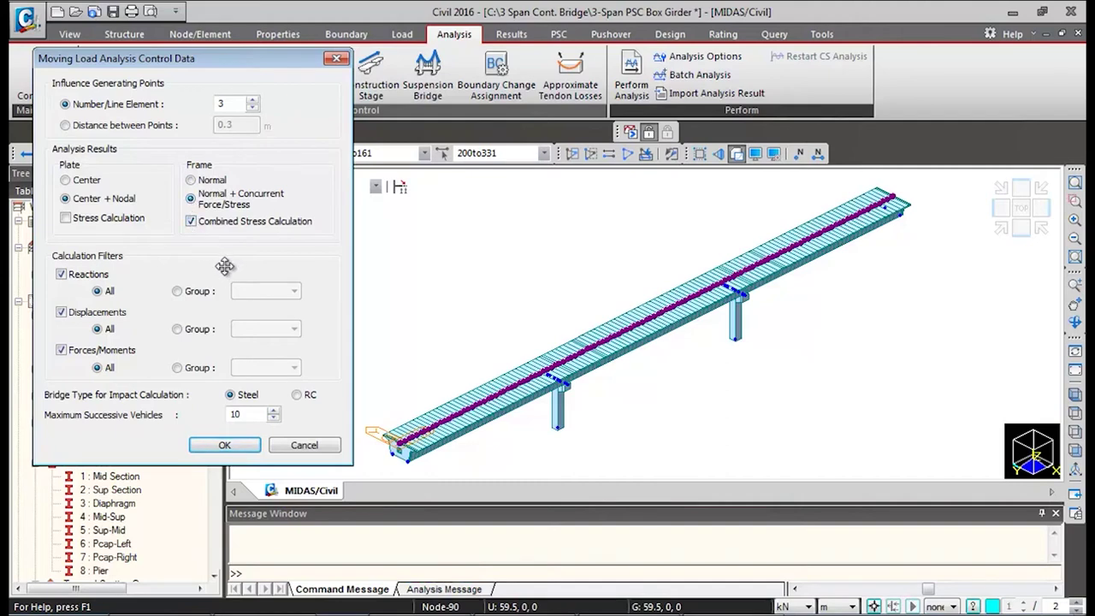
click(221, 448)
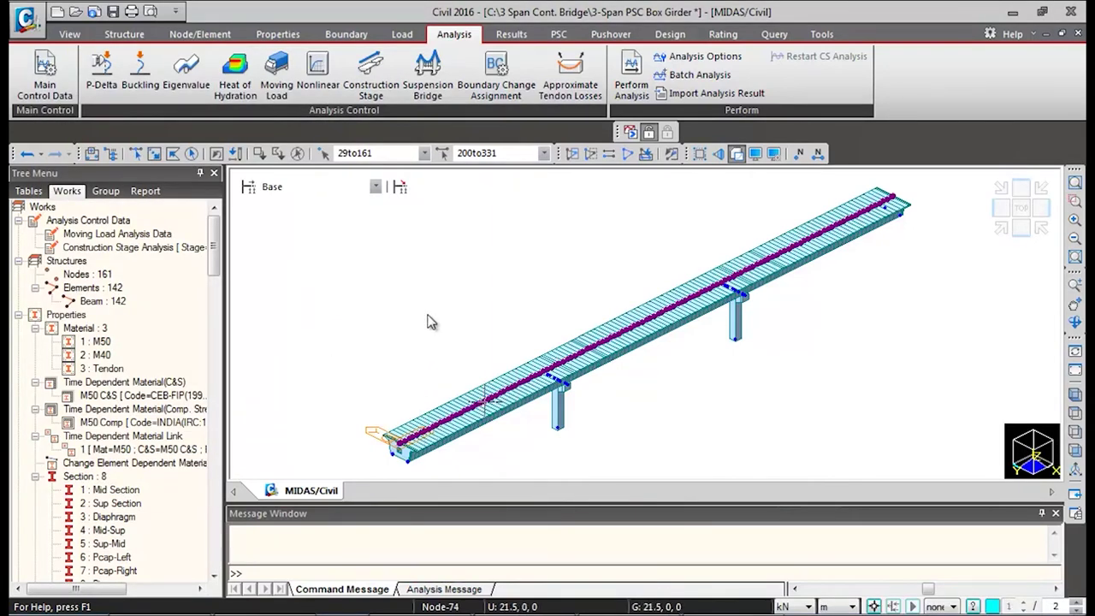
Step: Convert tapered section groups Pc-left, Pc-right, M-S taper and S-M taper to tapered sections, with new name suffixes starting at 1
click(289, 34)
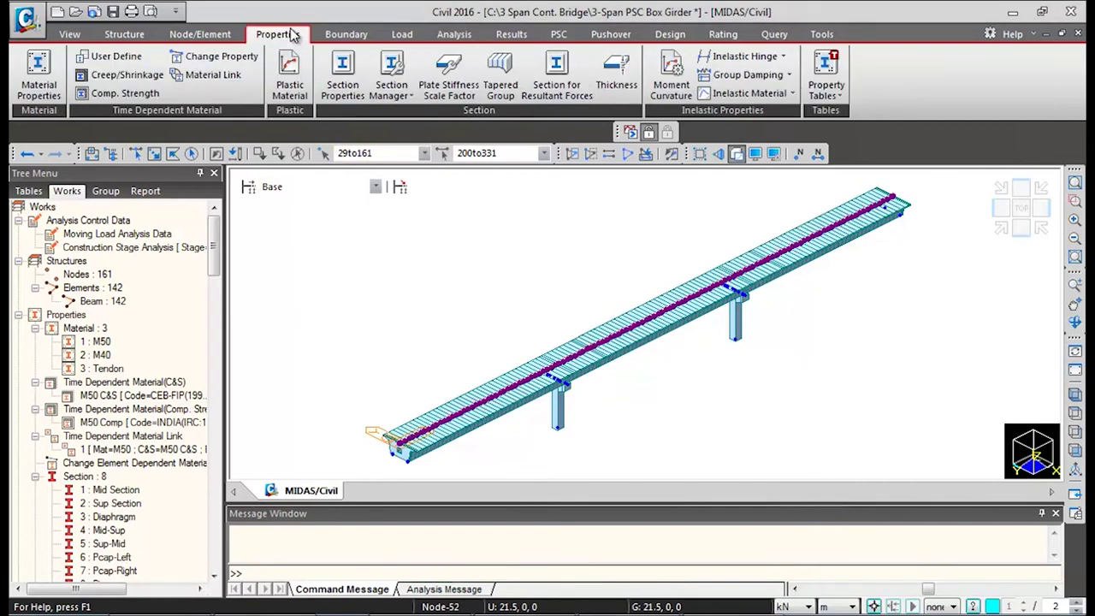
click(493, 86)
scroll(214, 256, down, 2)
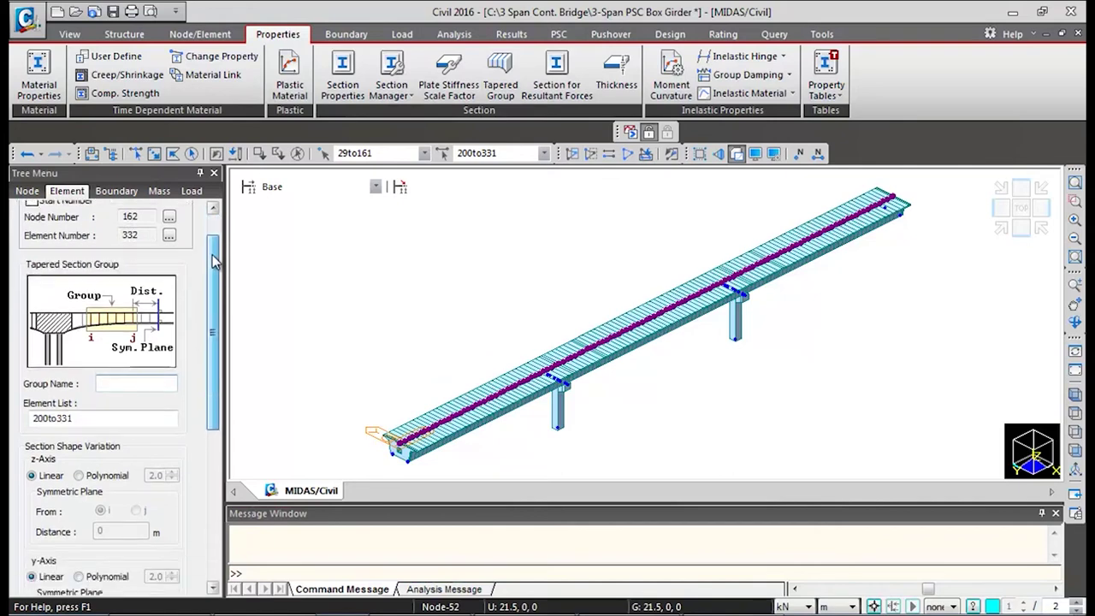
scroll(214, 261, down, 7)
click(114, 421)
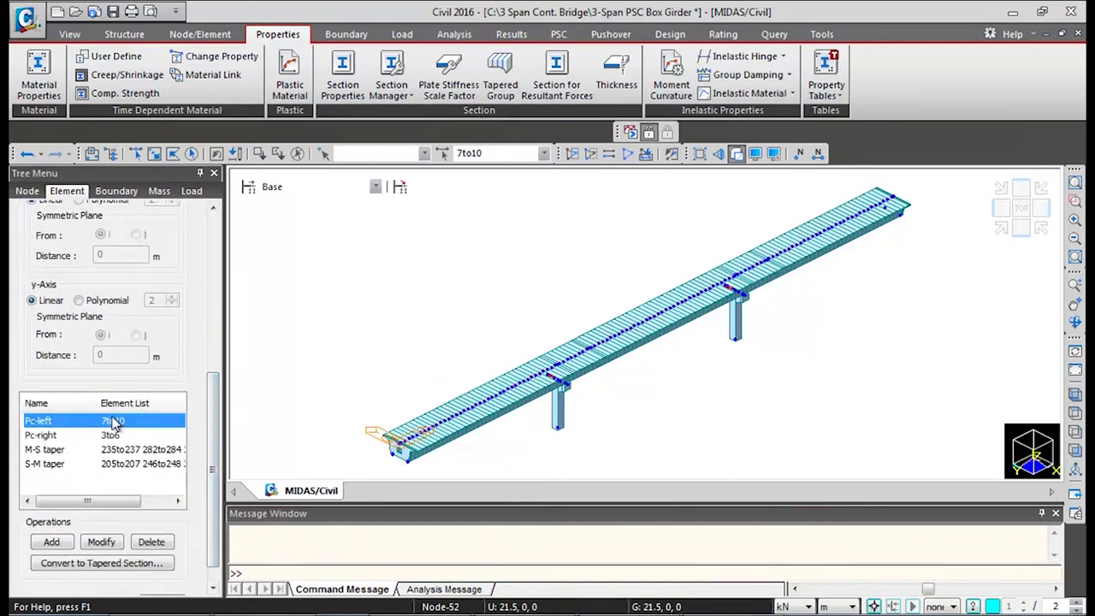
shift+click(92, 463)
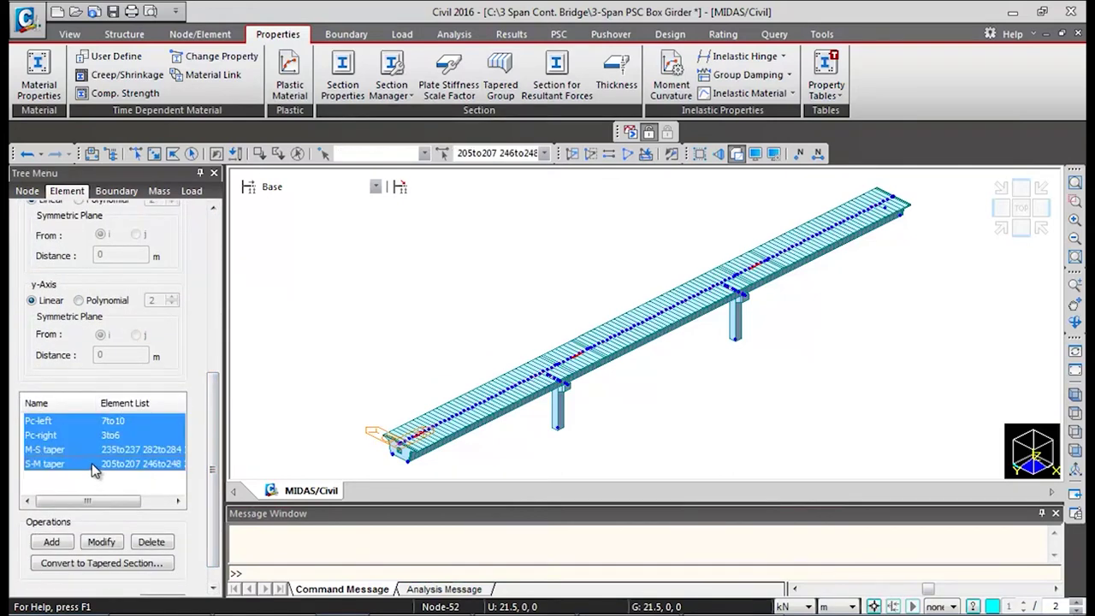
click(96, 566)
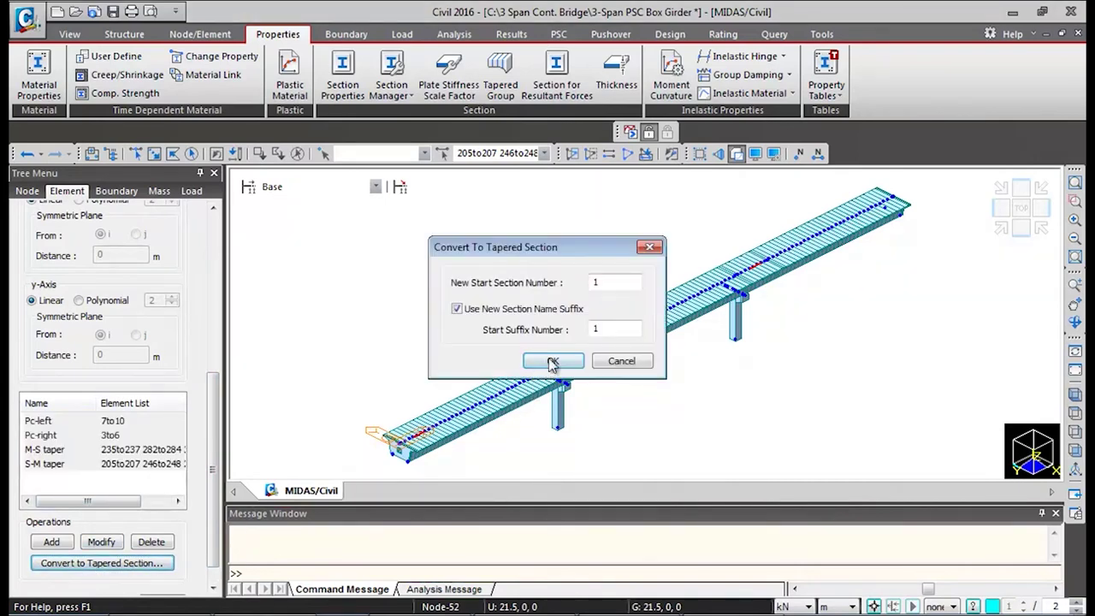
click(552, 363)
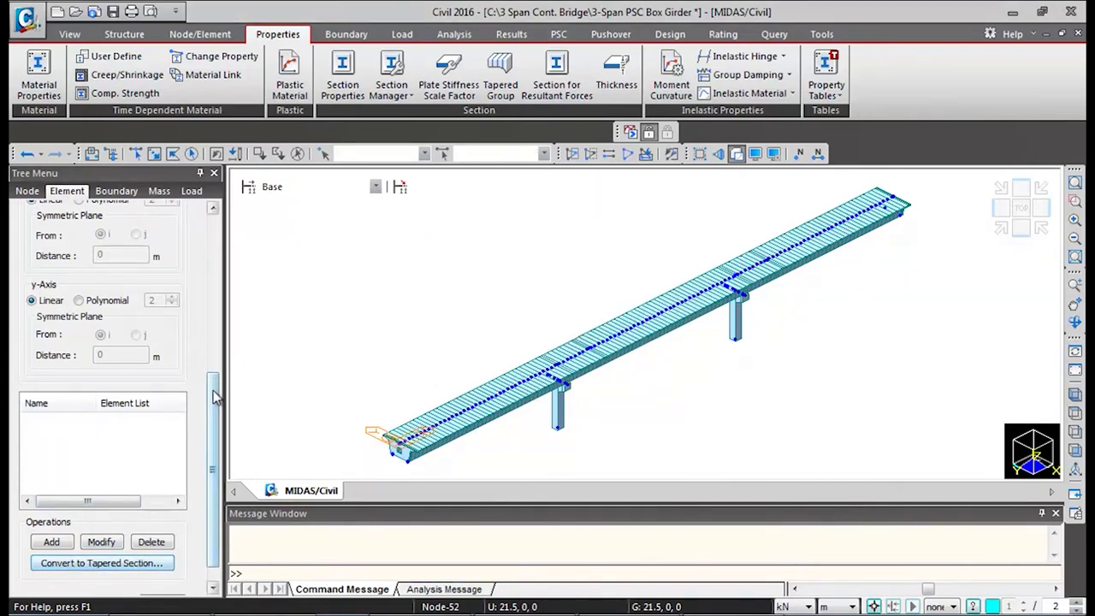
scroll(181, 566, down, 1)
click(164, 578)
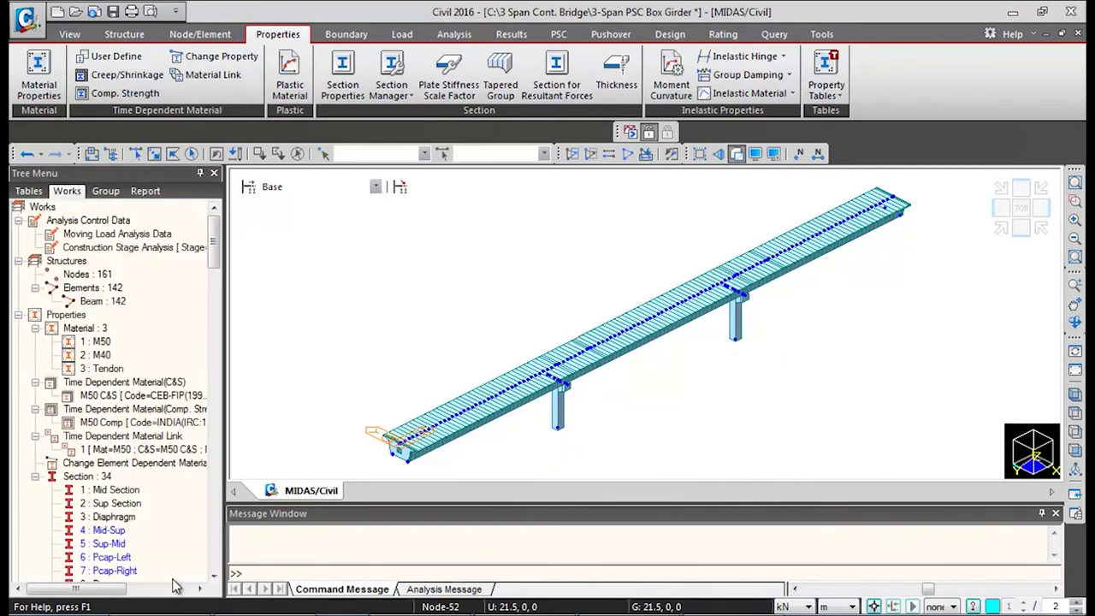
scroll(214, 238, down, 7)
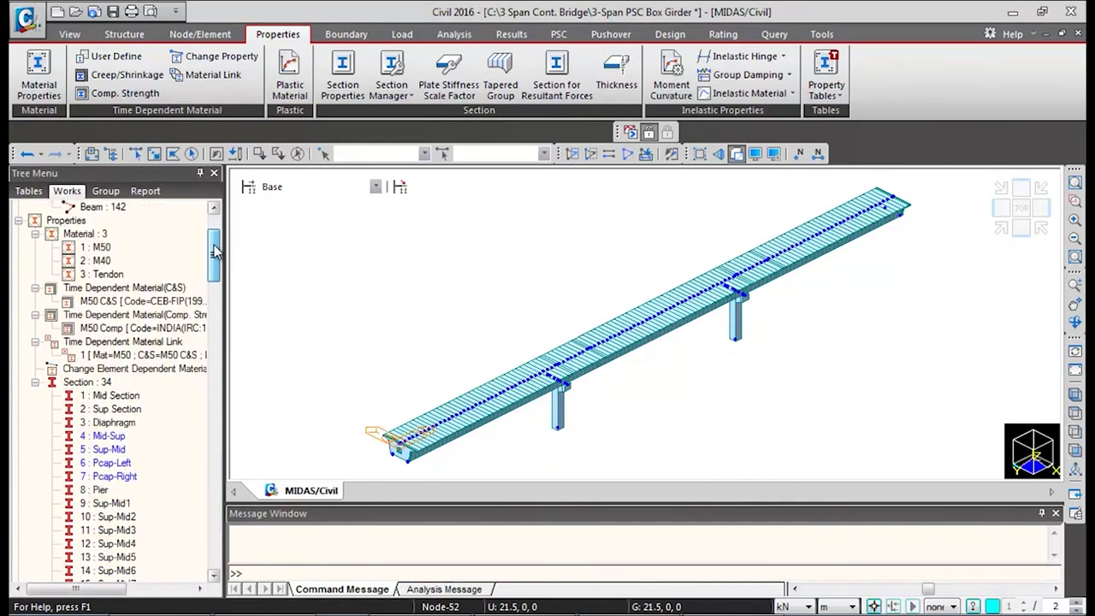
Step: Open the reinforcement data of the Mid Section and start adding multiple longitudinal rebar rows
click(117, 332)
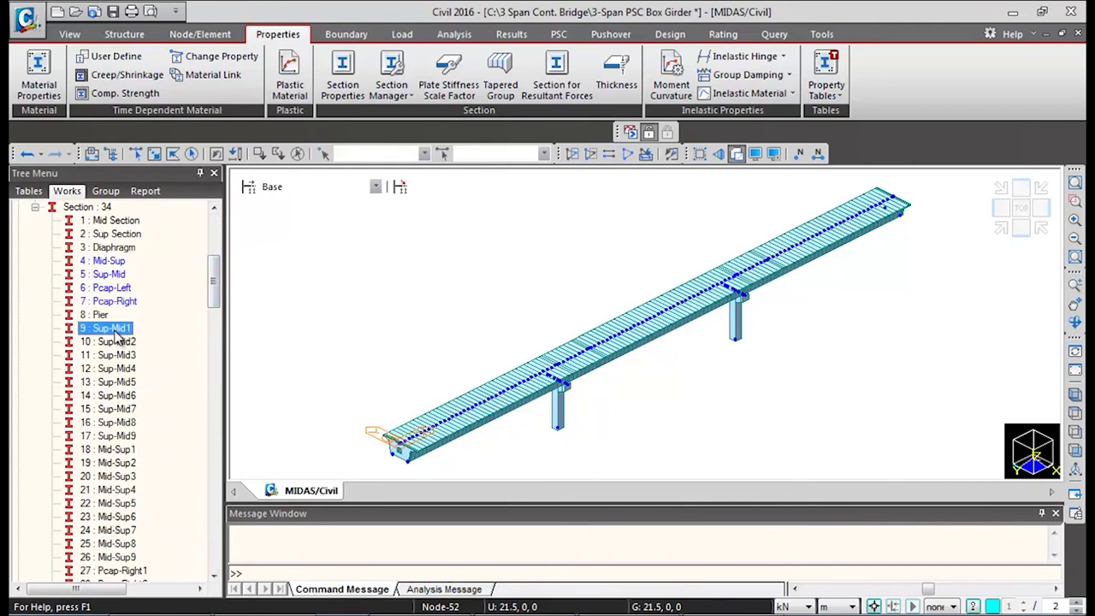
click(116, 345)
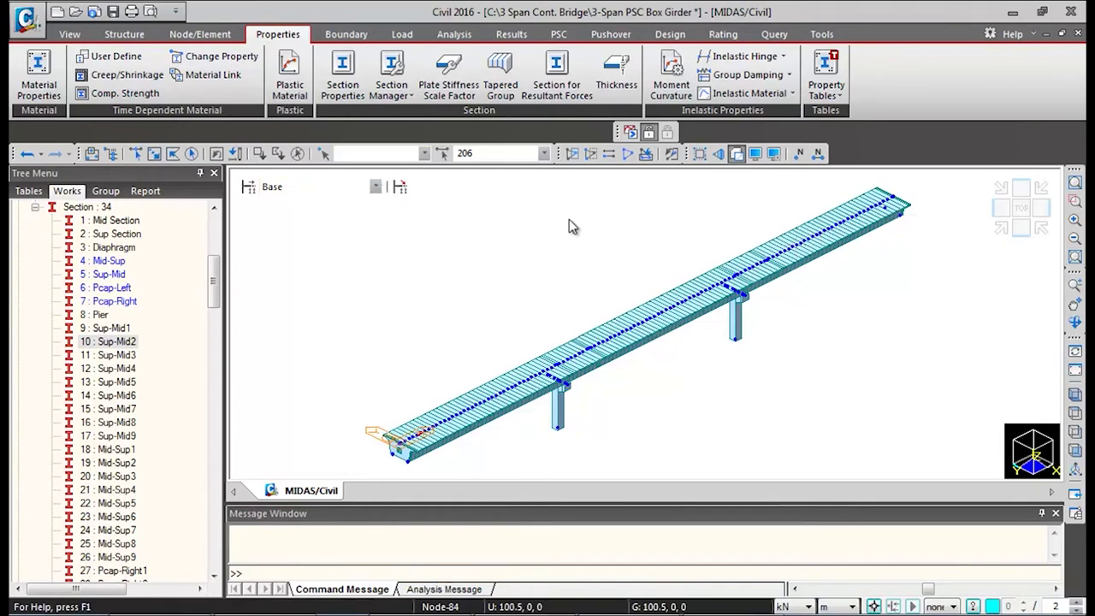
click(402, 99)
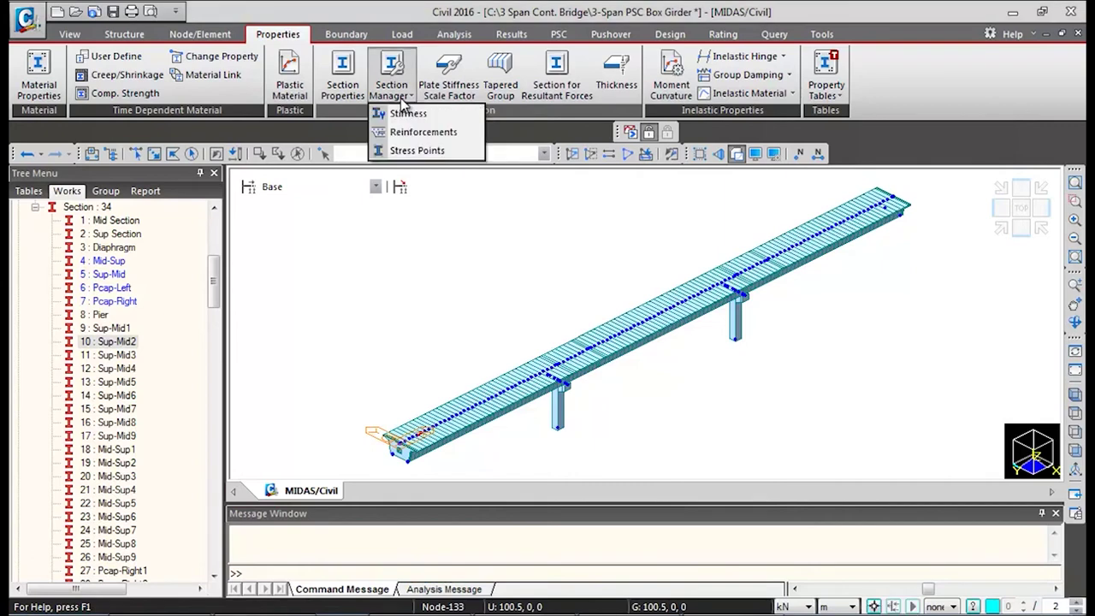
click(390, 134)
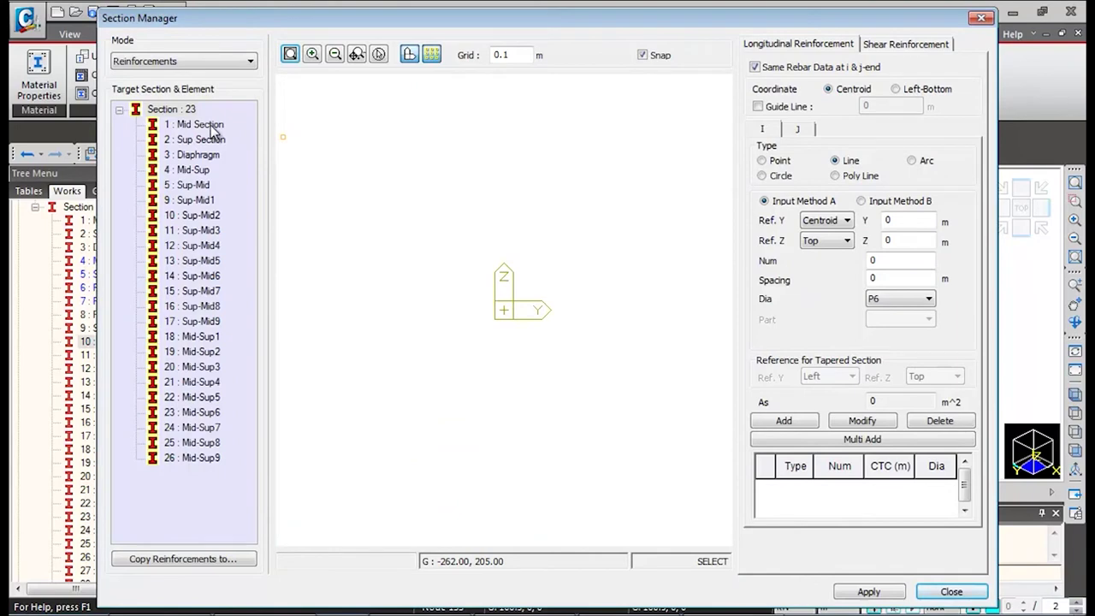
click(212, 126)
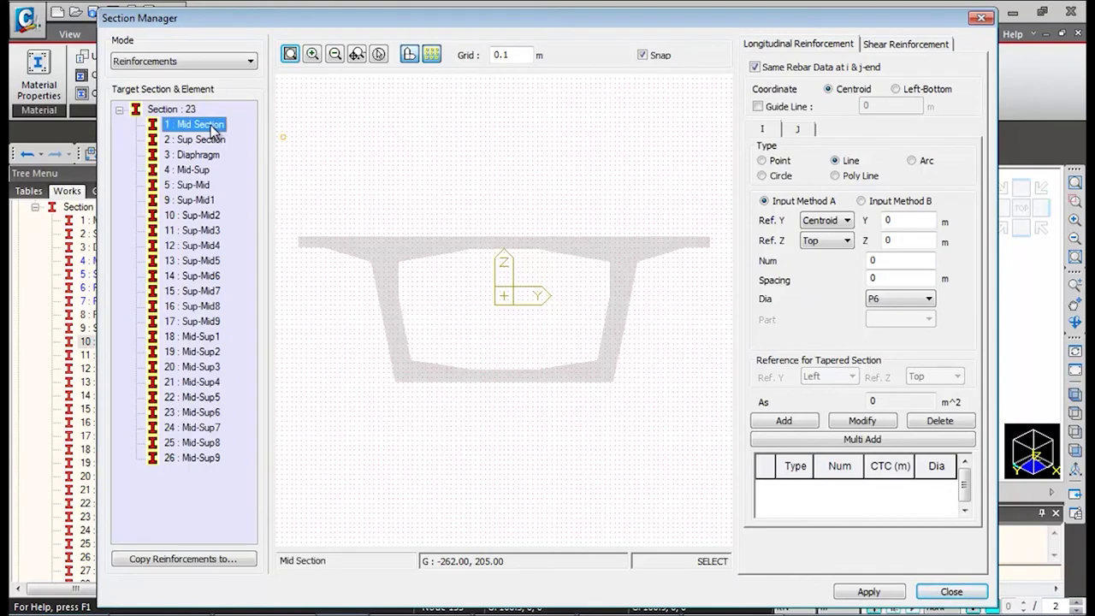
click(862, 439)
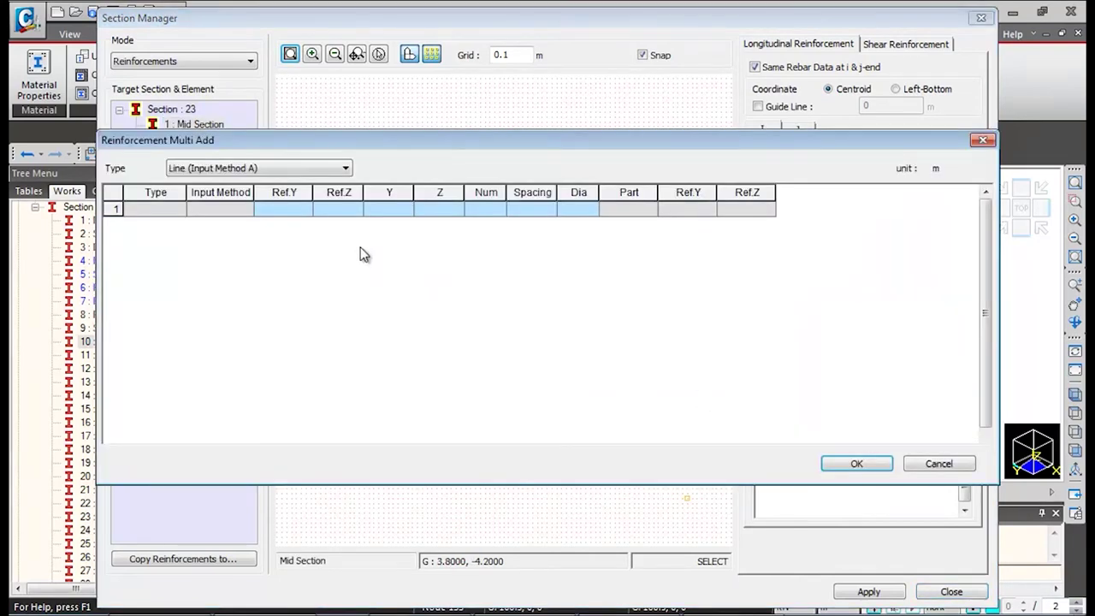
Step: Create a Line (Input Method A) rebar row referenced to Centroid and Top, with Z set to 0.06 m
click(306, 209)
click(281, 219)
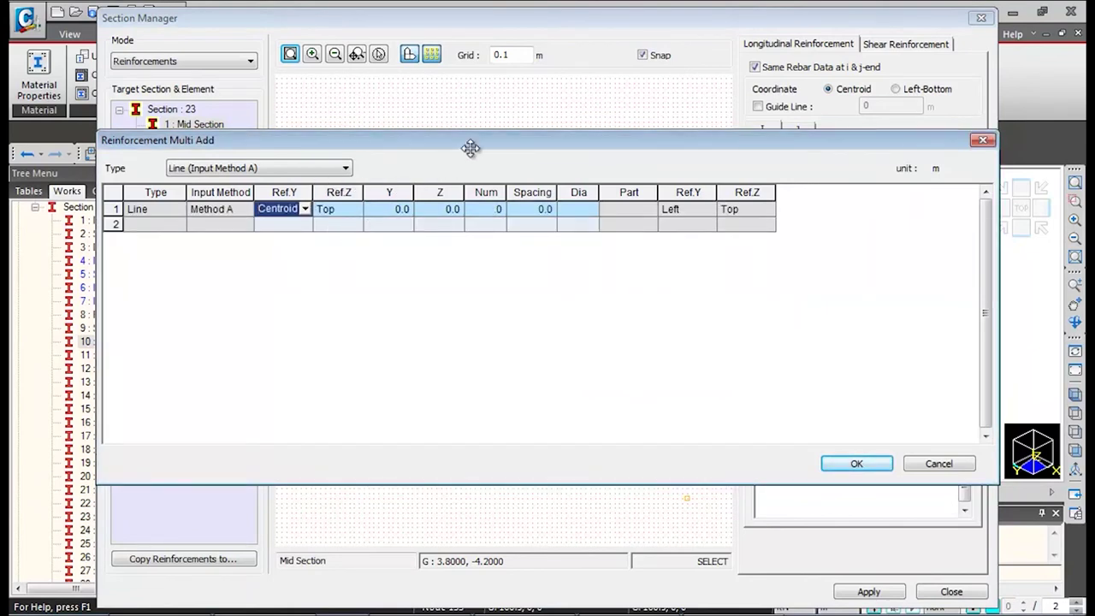
drag(471, 144, 520, 274)
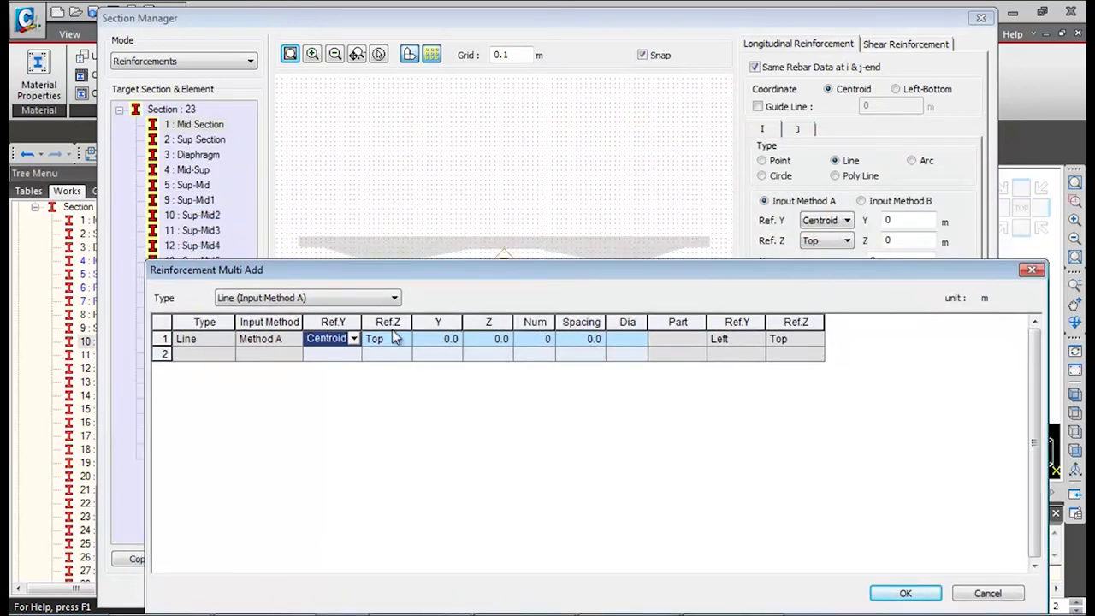
click(489, 340)
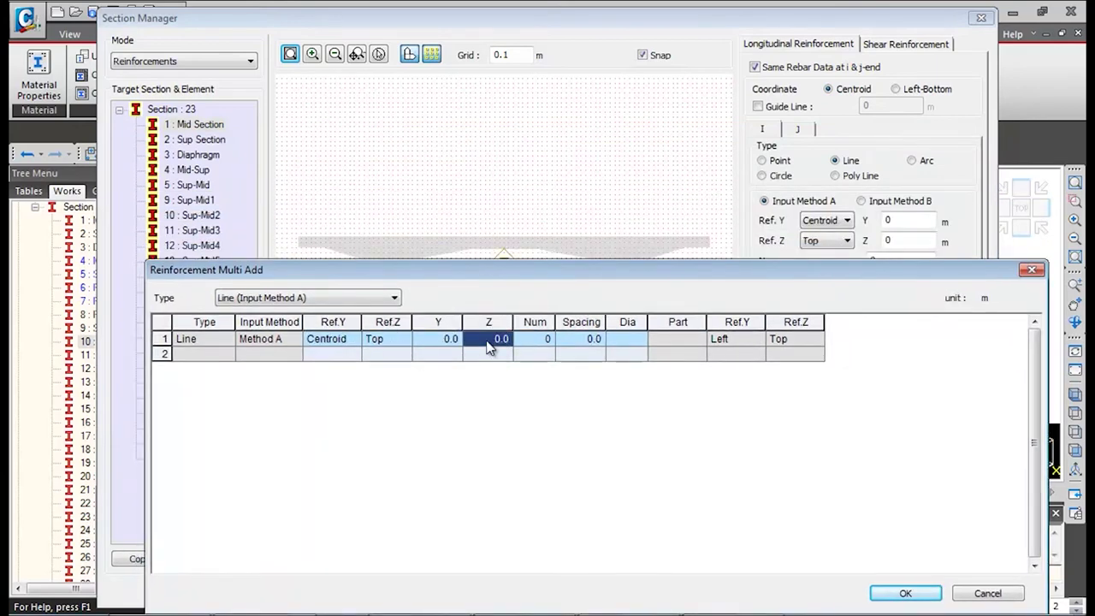
click(488, 342)
Step: Give the top rebar row 35 bars of diameter P20 at a spacing of 0.25 m
click(526, 339)
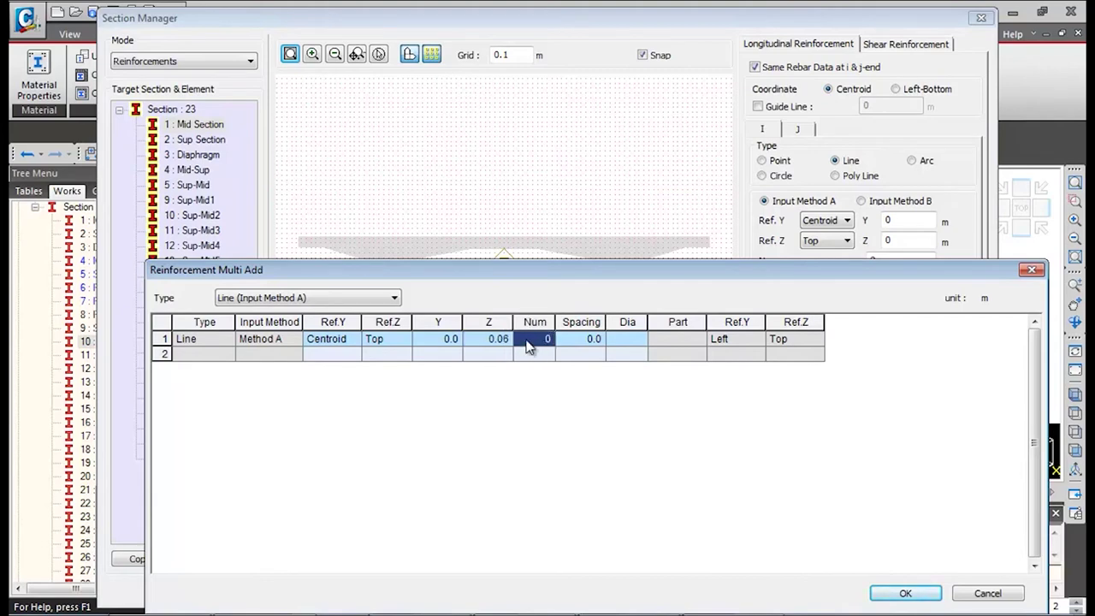
text(35)
click(572, 339)
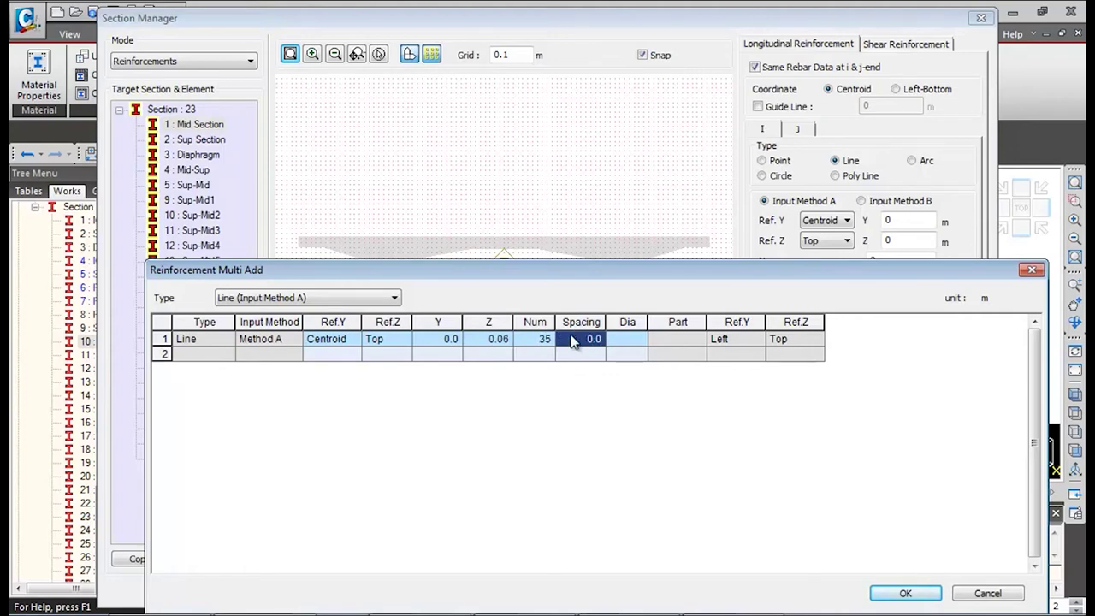
key(BackSpace)
click(636, 344)
click(641, 340)
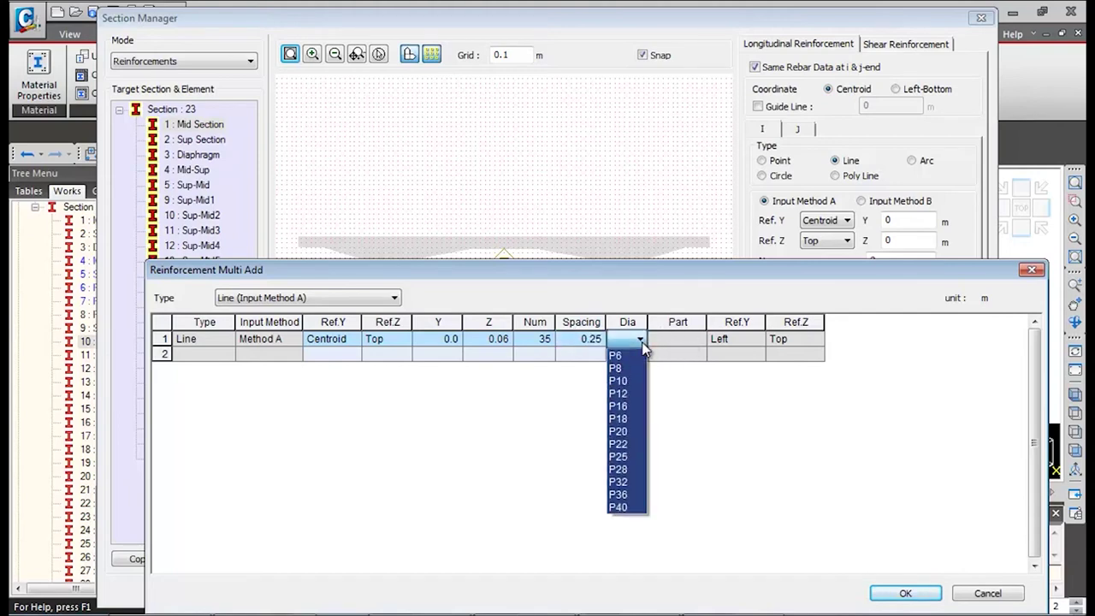
click(627, 431)
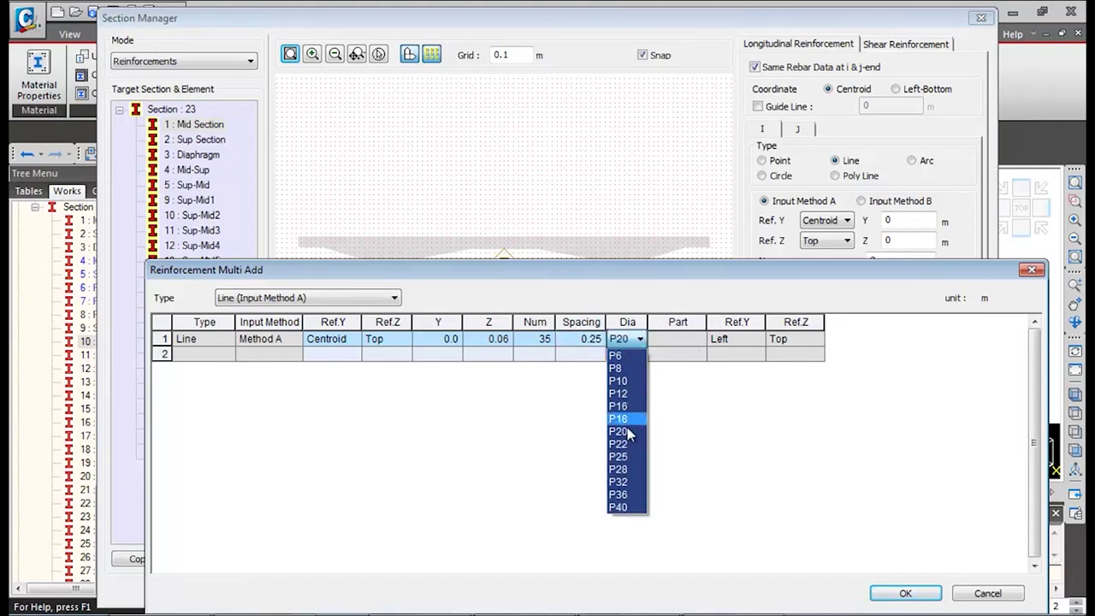
click(619, 432)
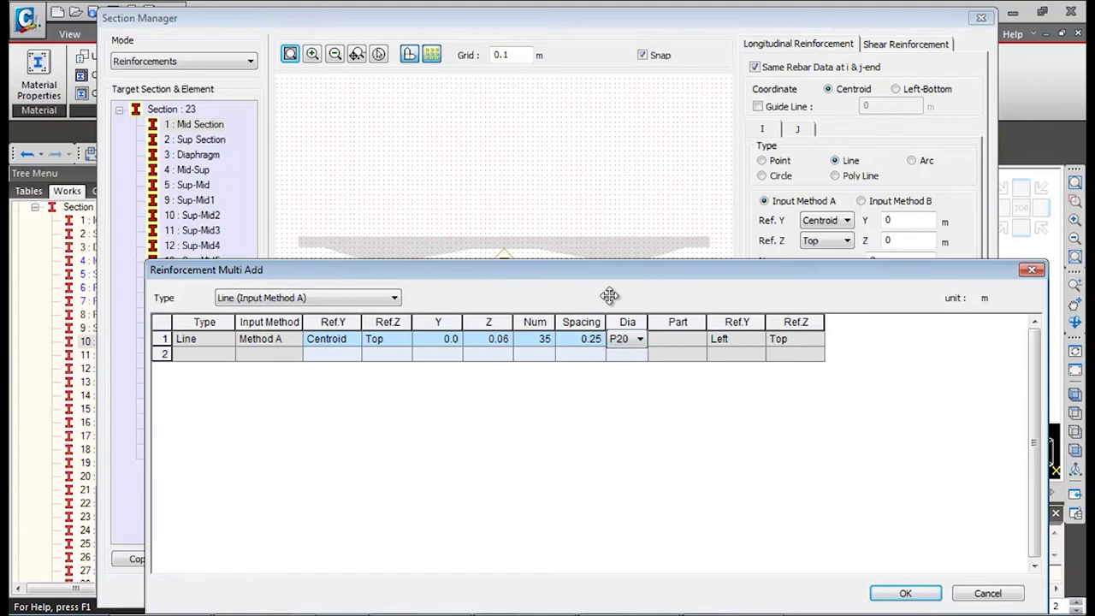
Step: Duplicate the top rebar row as a second row and set its Z reference to Bottom
click(161, 332)
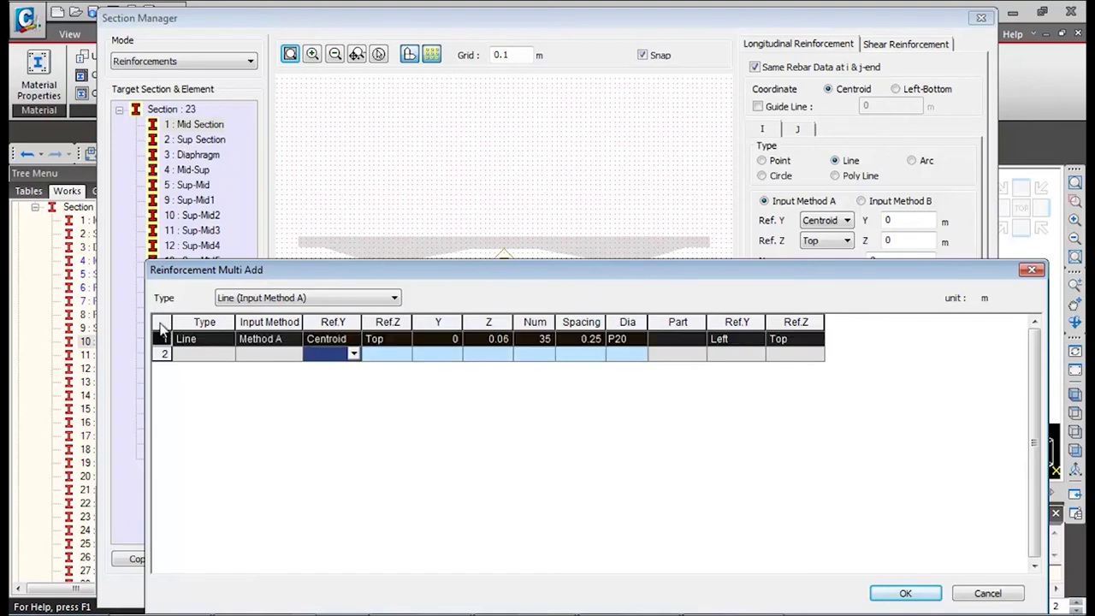
text(Line	Method A	Centroid	Top	0	0.06	35	0.25	P20		Left	Top)
click(404, 353)
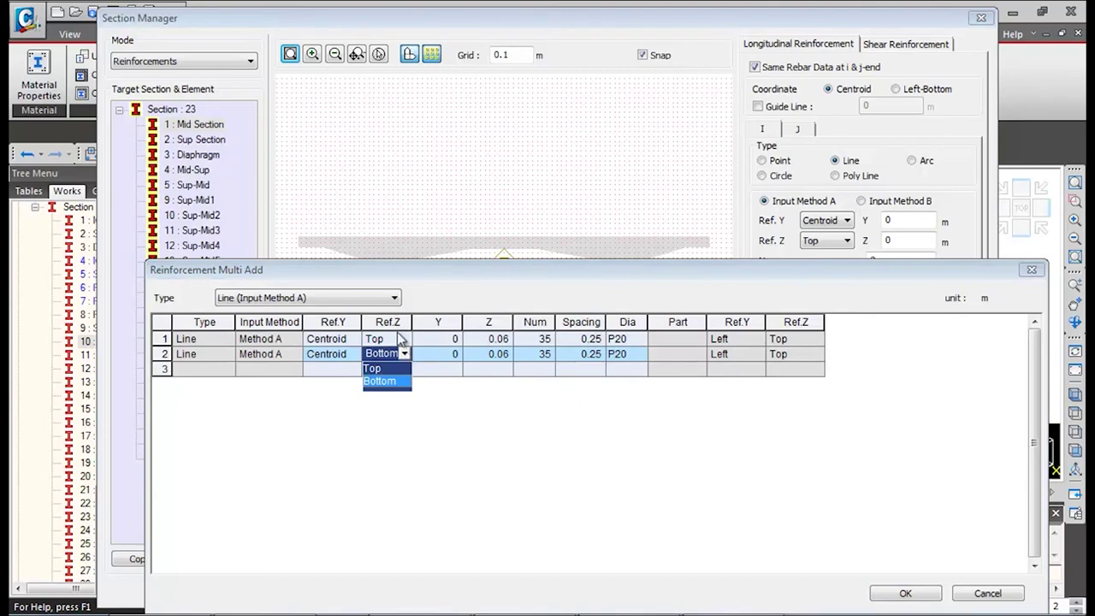
click(399, 381)
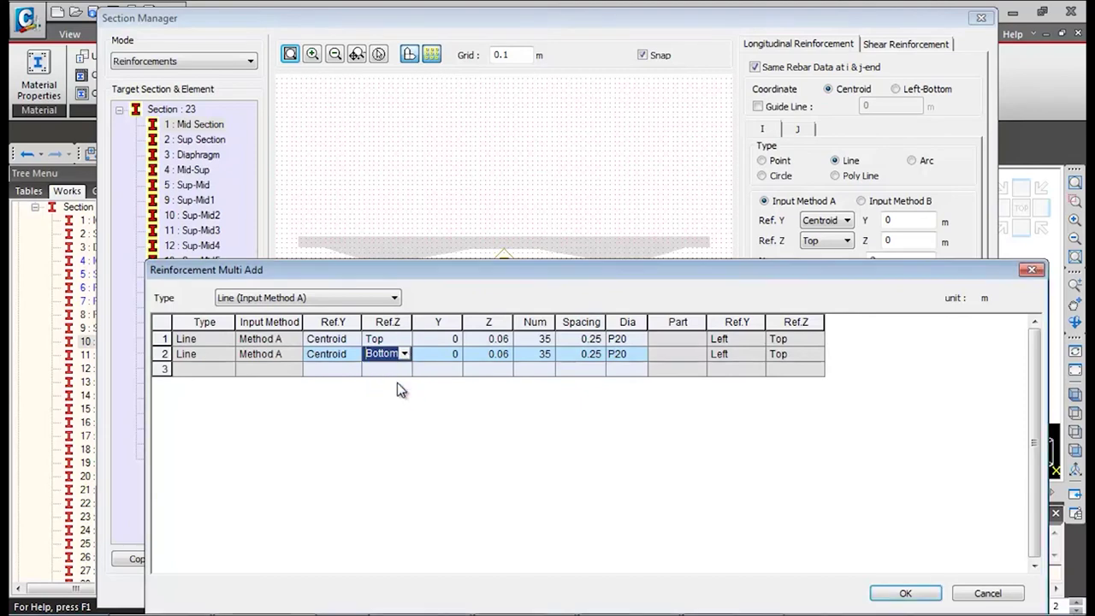
Step: Set the bottom rebar row to 19 bars of diameter P16 and add both rows to the Mid Section
click(496, 362)
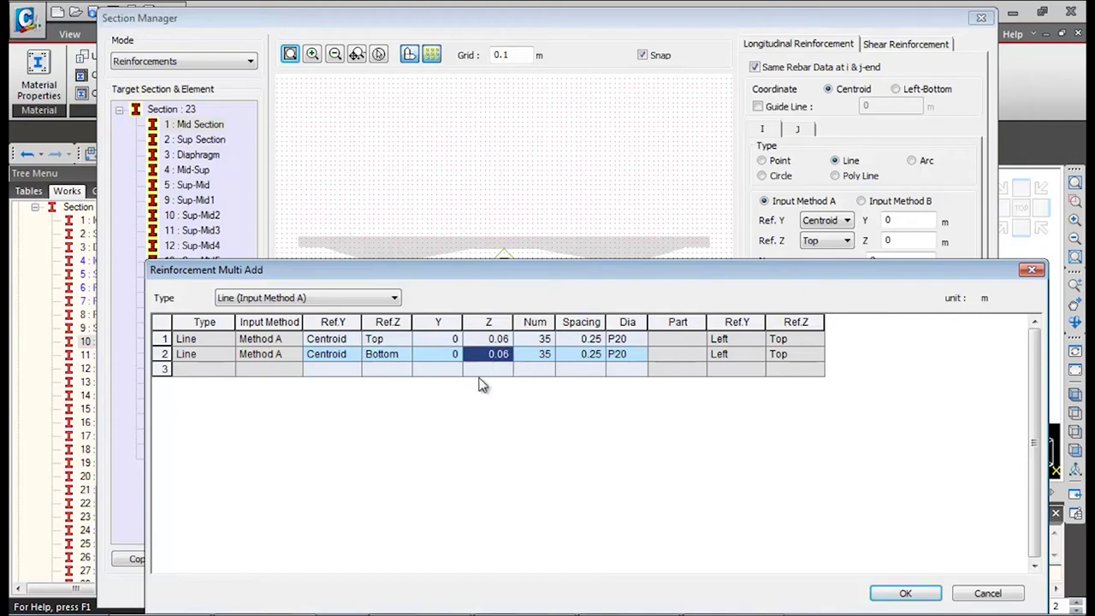
click(540, 359)
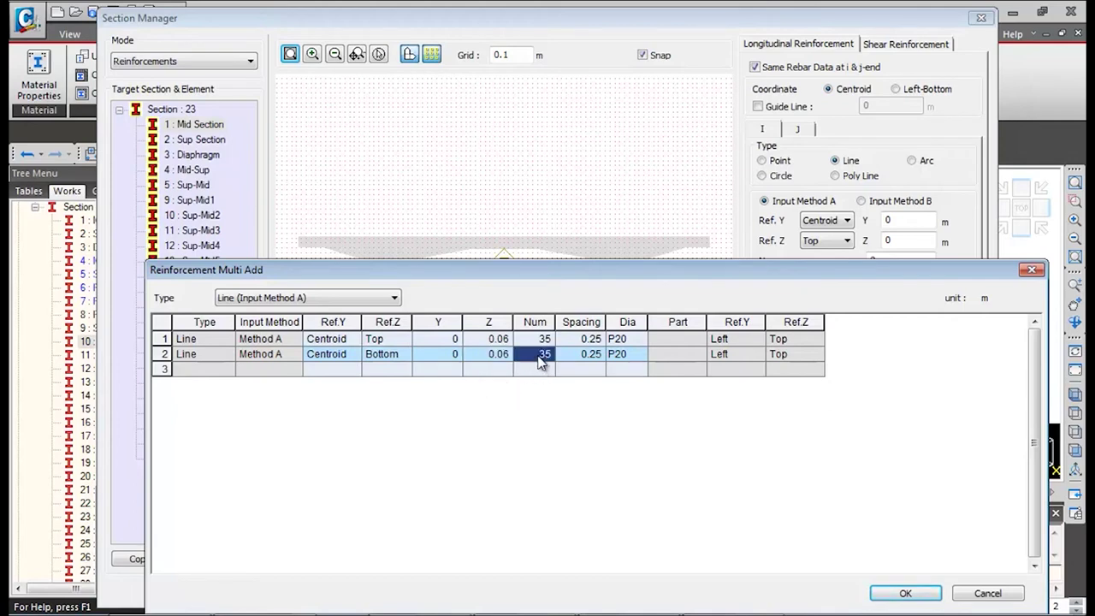
text(19)
click(590, 361)
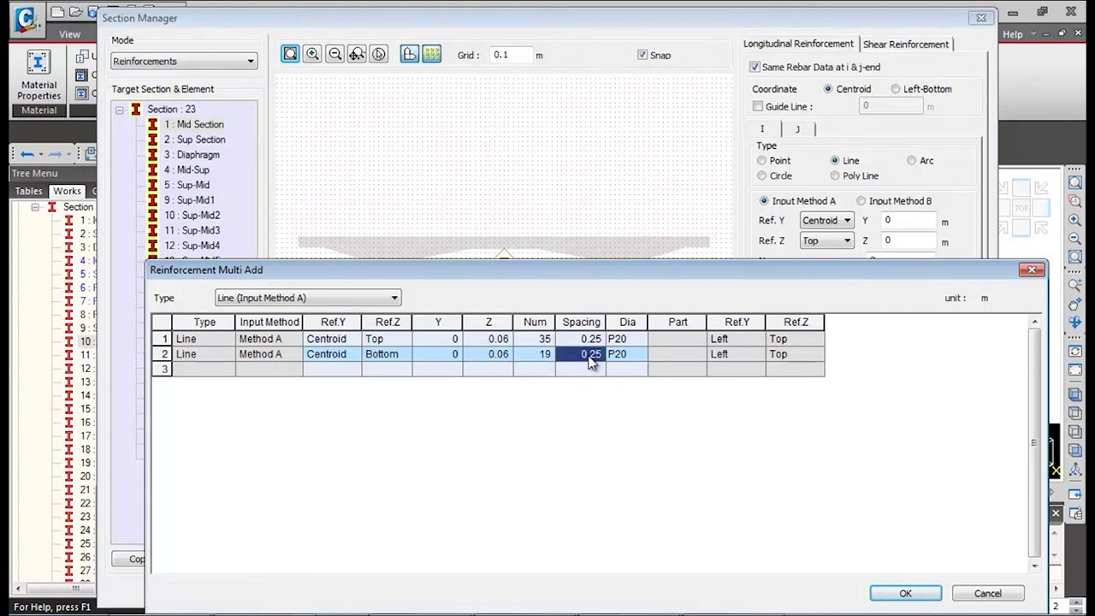
click(641, 359)
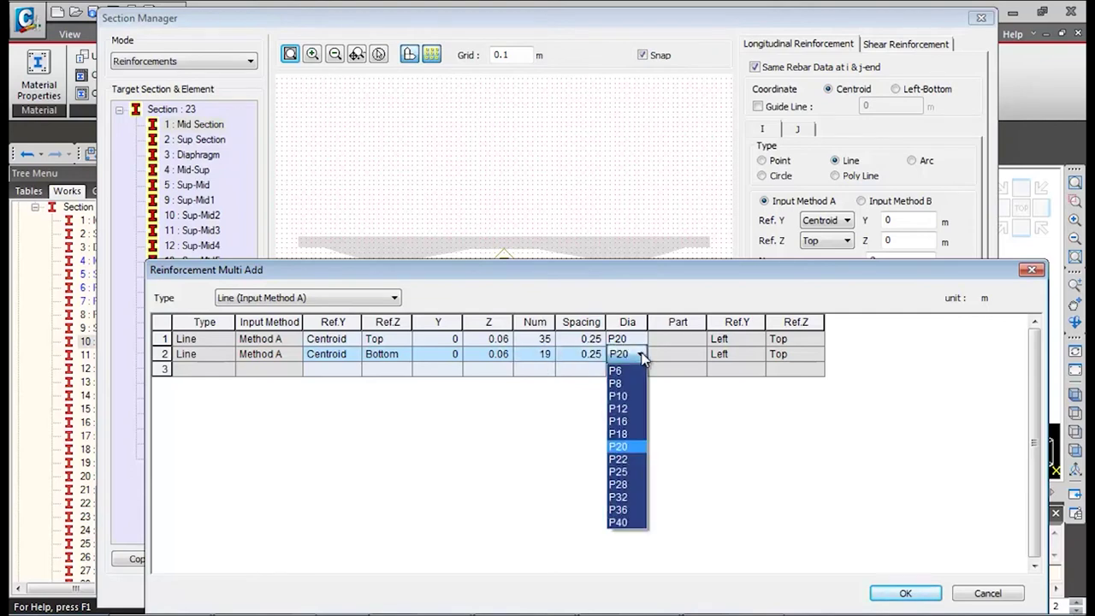
click(621, 421)
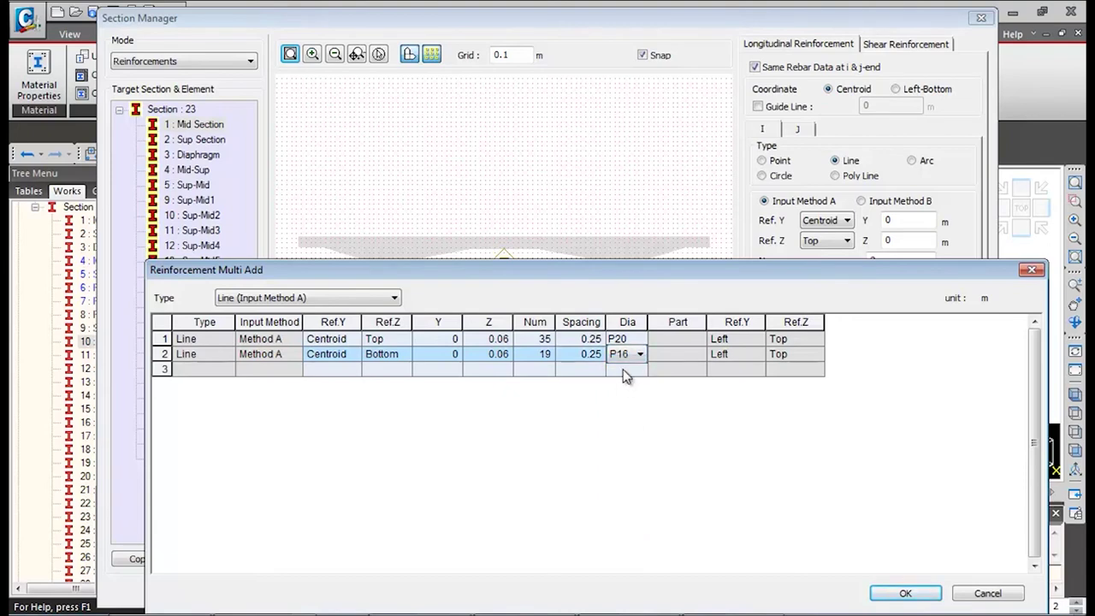
click(624, 371)
click(896, 595)
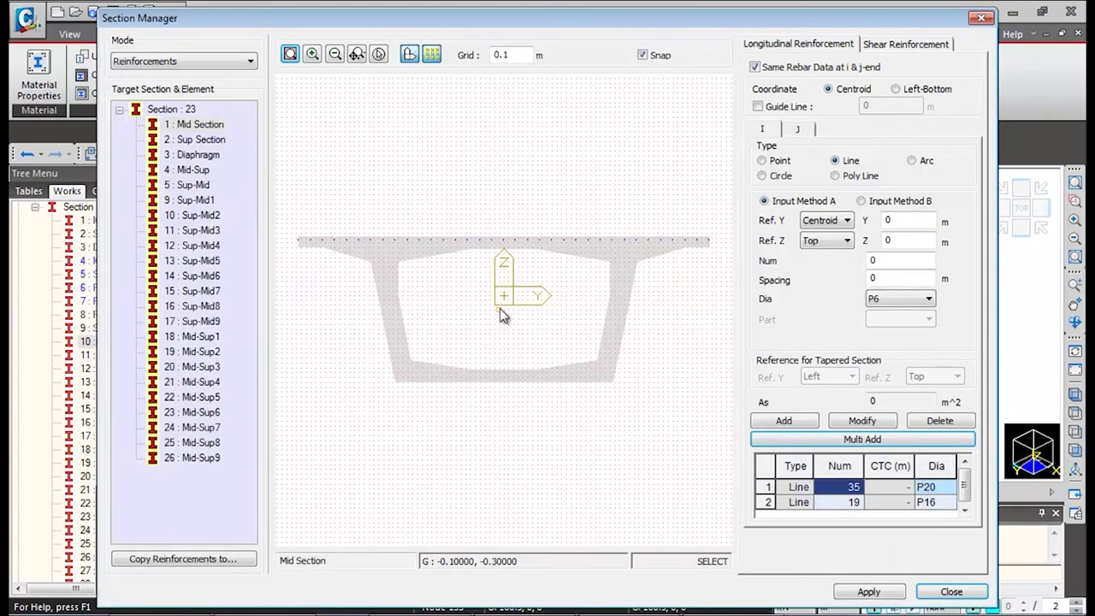
Step: Enable diagonal shear reinforcement for the Mid Section with a pitch of 0.15 m and an angle of 90 degrees
scroll(554, 308, up, 3)
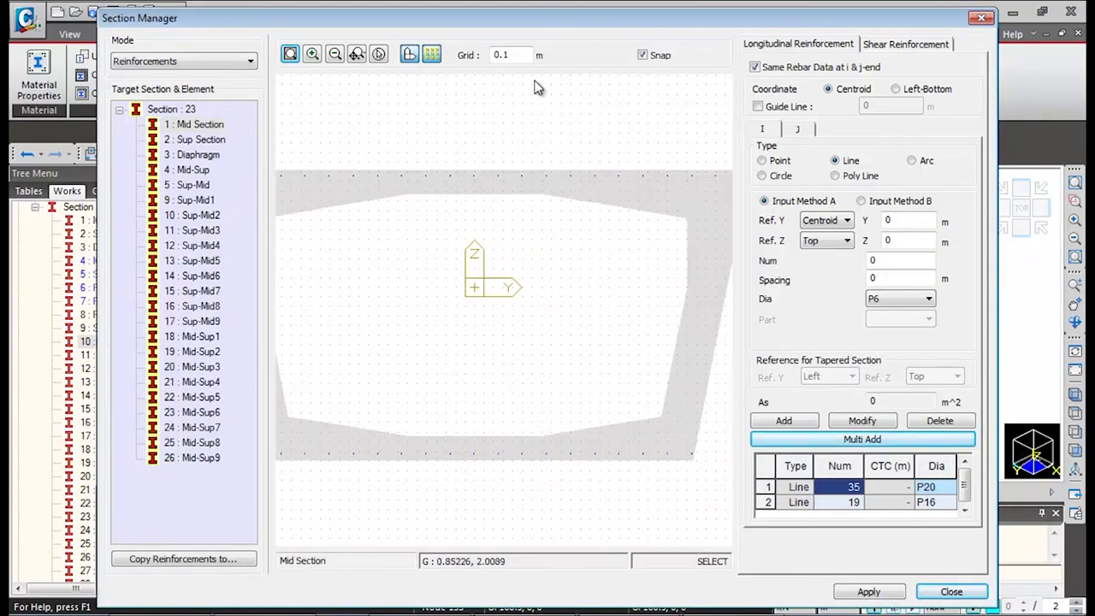
scroll(581, 193, up, 3)
scroll(603, 205, down, 3)
scroll(571, 440, up, 1)
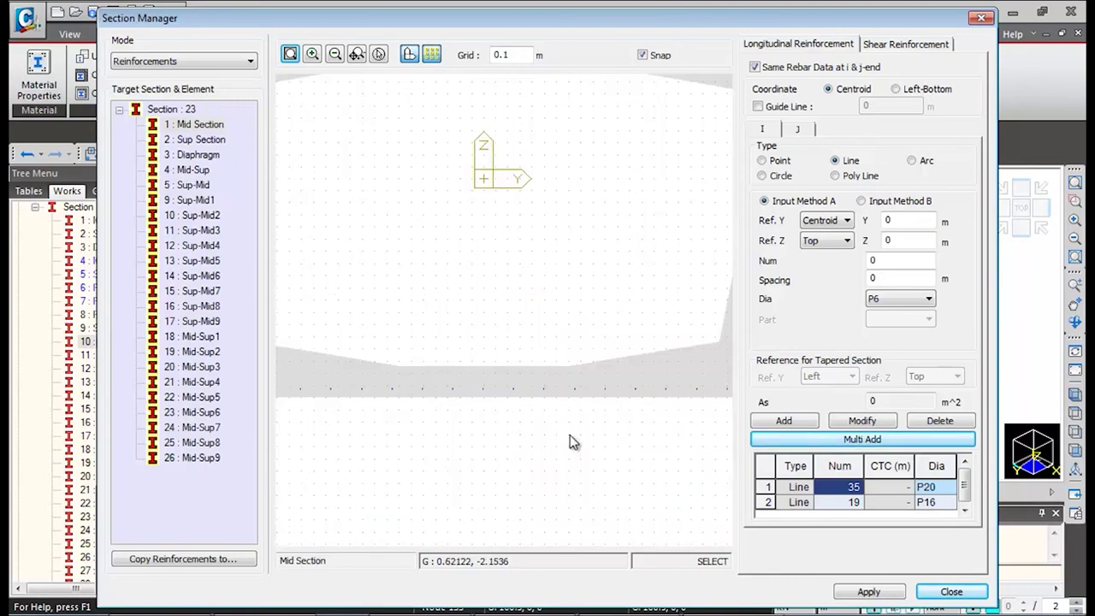
scroll(625, 385, down, 3)
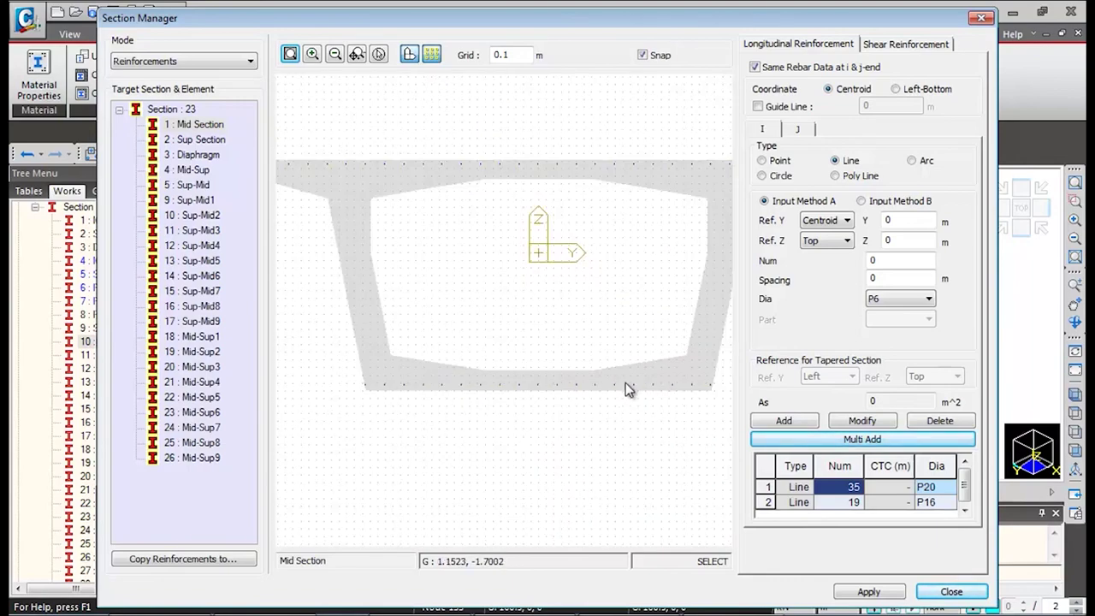
scroll(625, 387, down, 2)
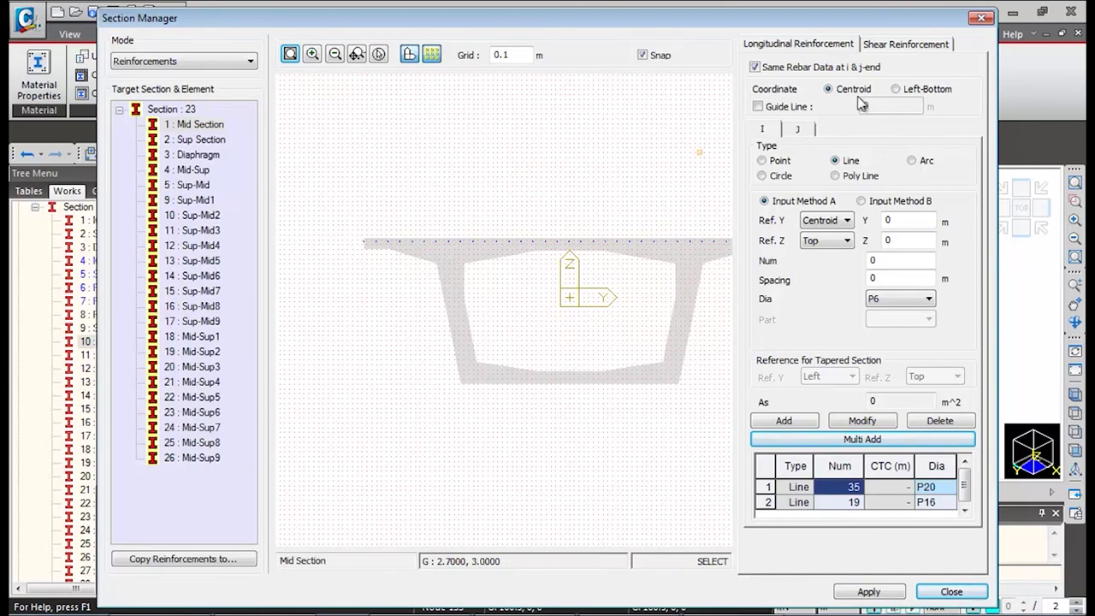
click(918, 44)
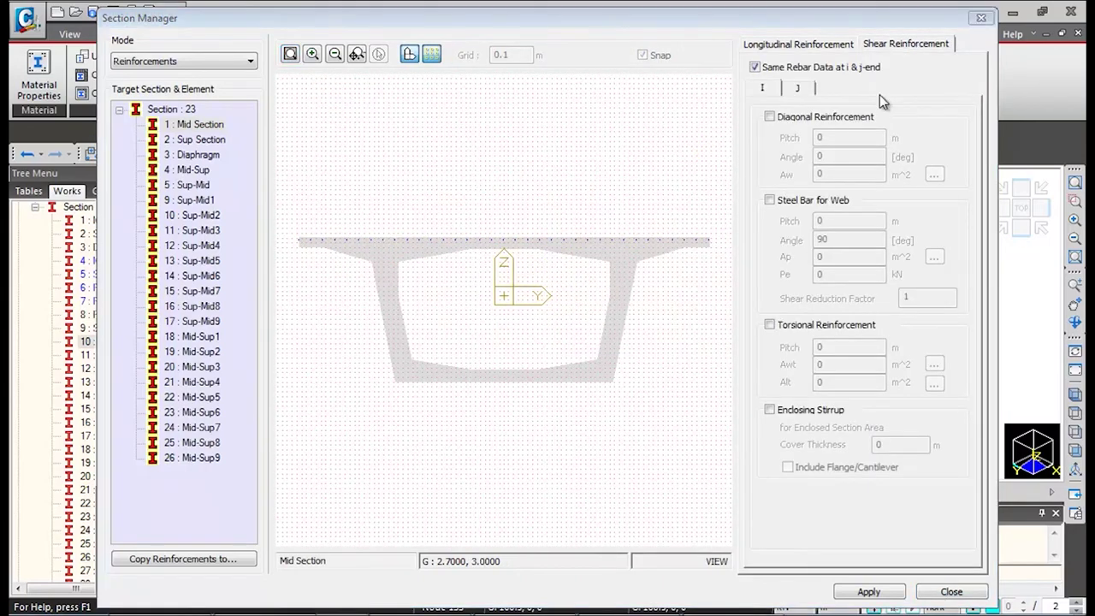
click(791, 121)
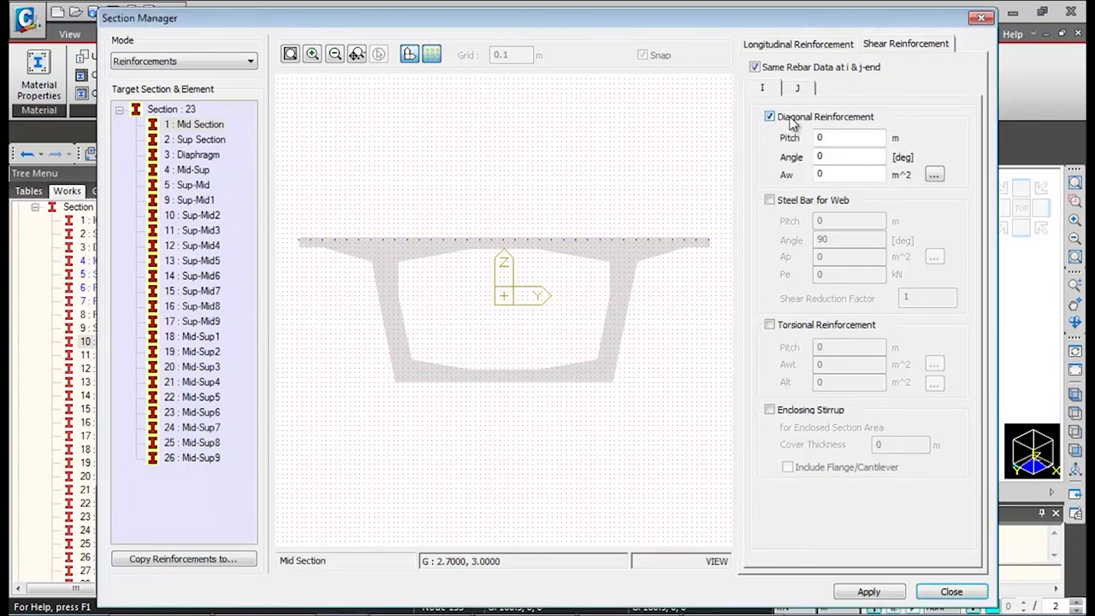
key(Tab)
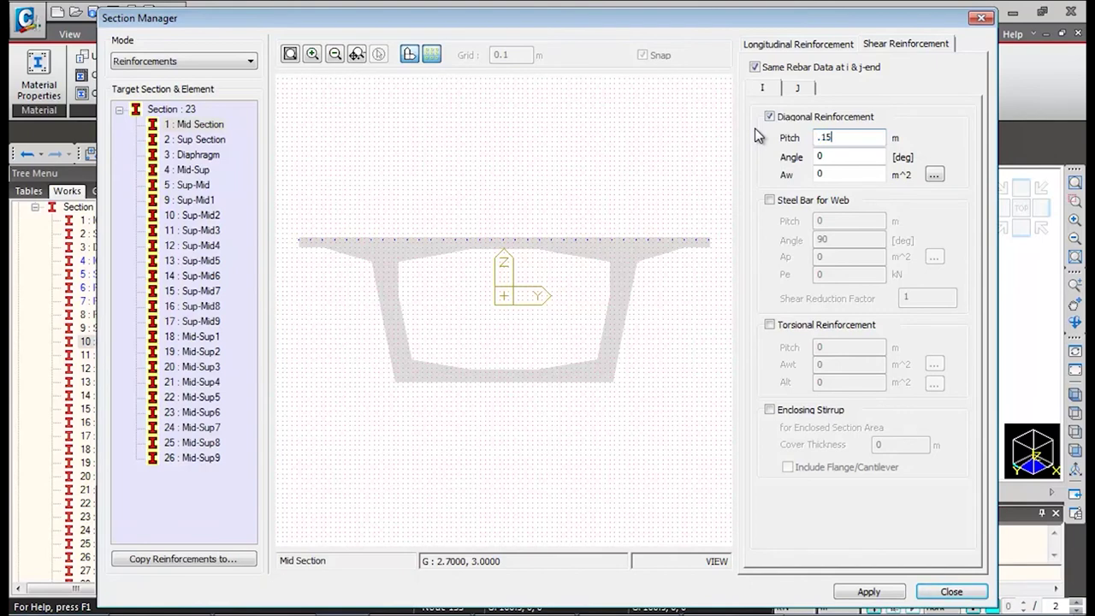
key(Tab)
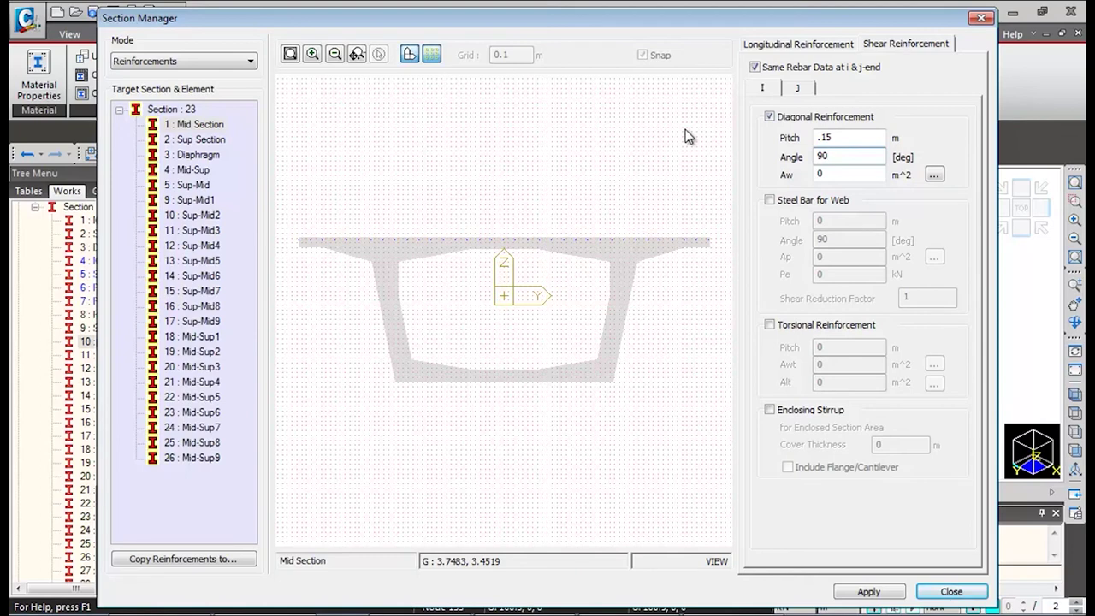
key(Tab)
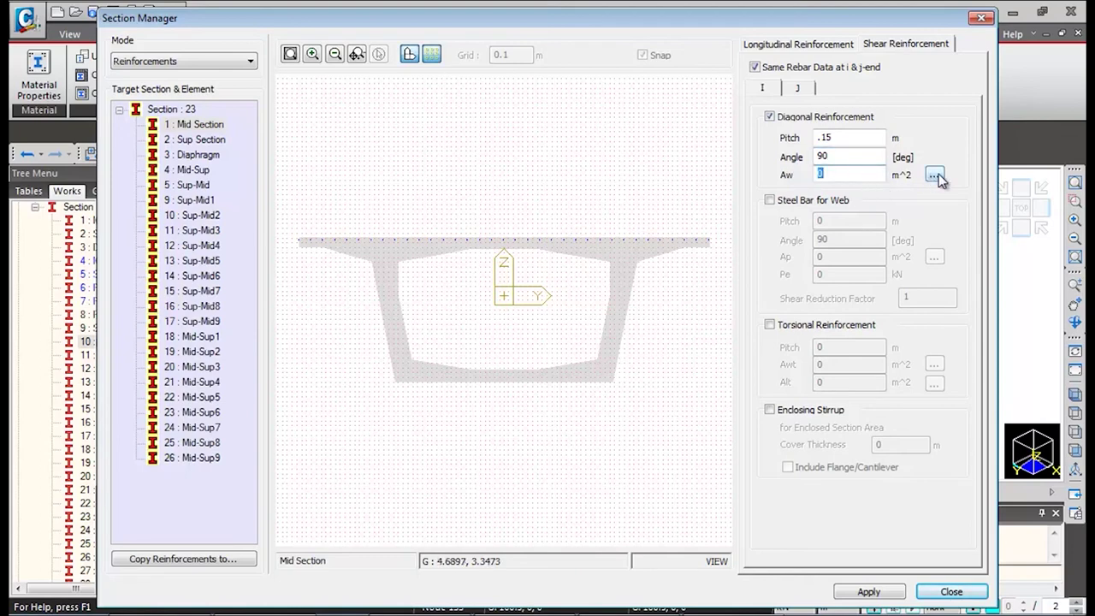
Step: Define the diagonal reinforcement area Aw from four P20 bars
click(937, 174)
click(588, 286)
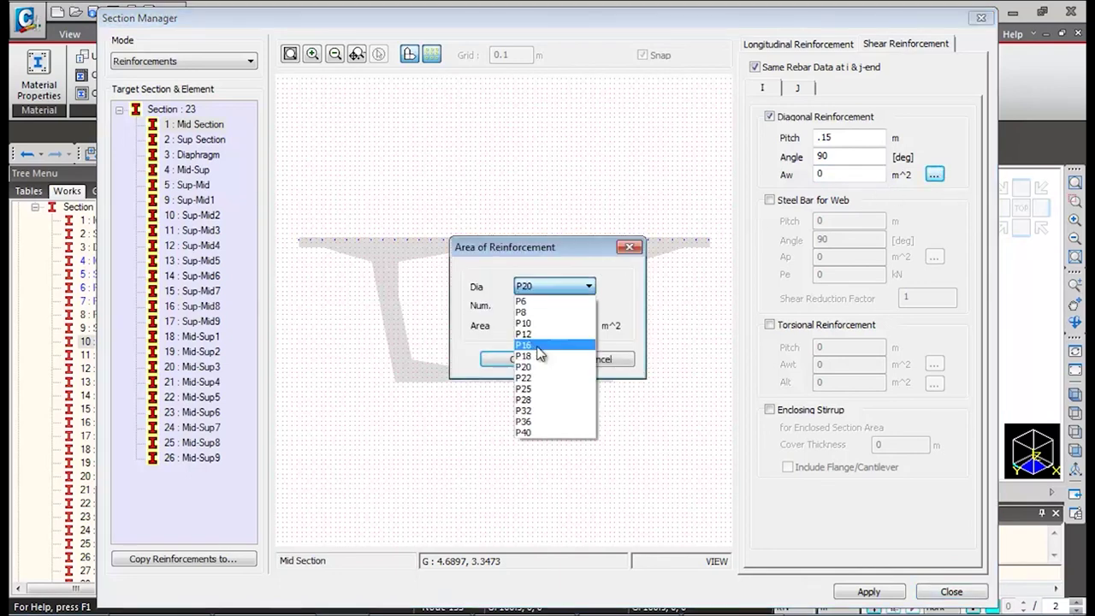
click(525, 367)
key(Tab)
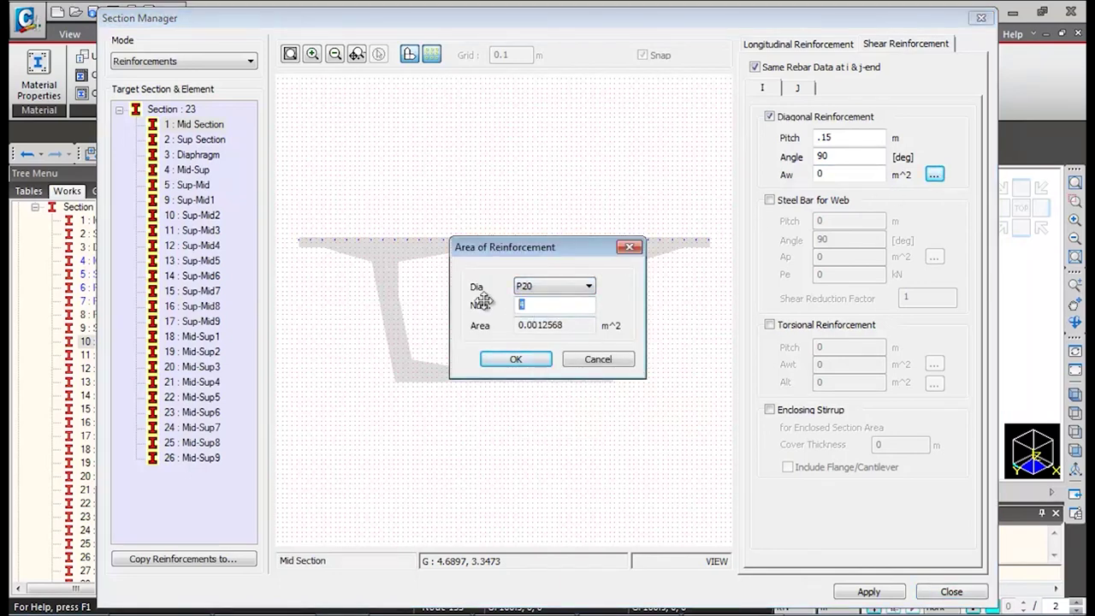
click(515, 363)
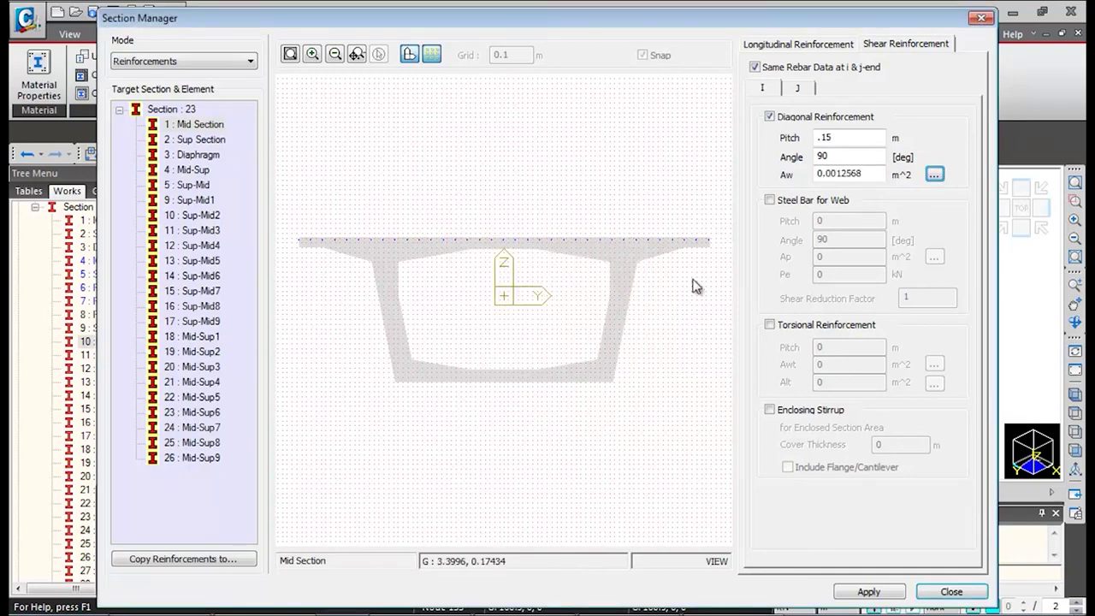
Step: Enable torsional reinforcement for the Mid Section with a pitch of 0.15 m
click(786, 330)
double_click(835, 347)
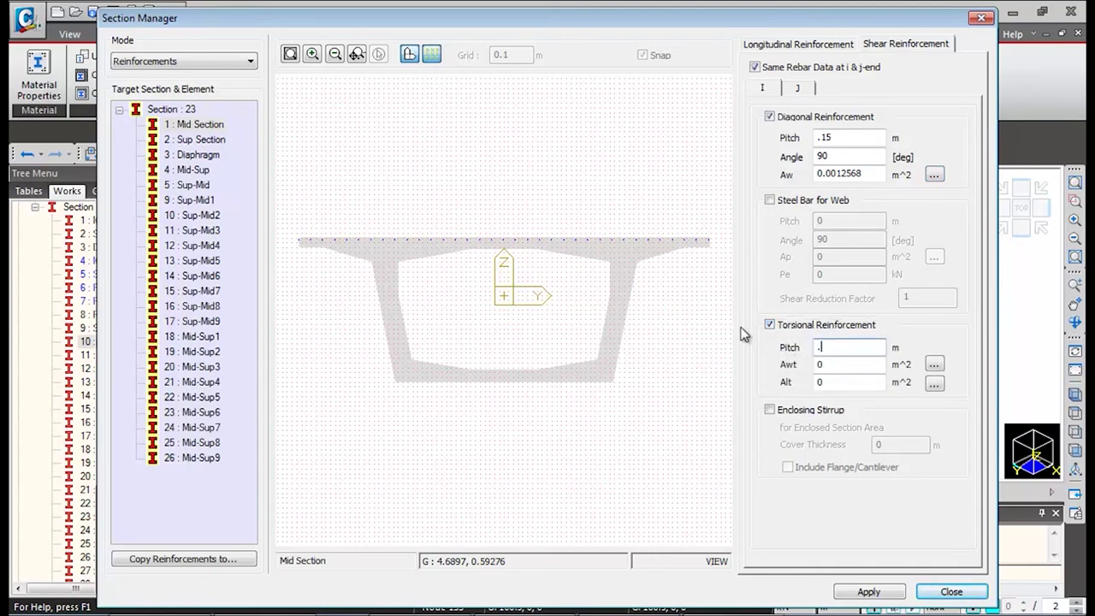
key(Tab)
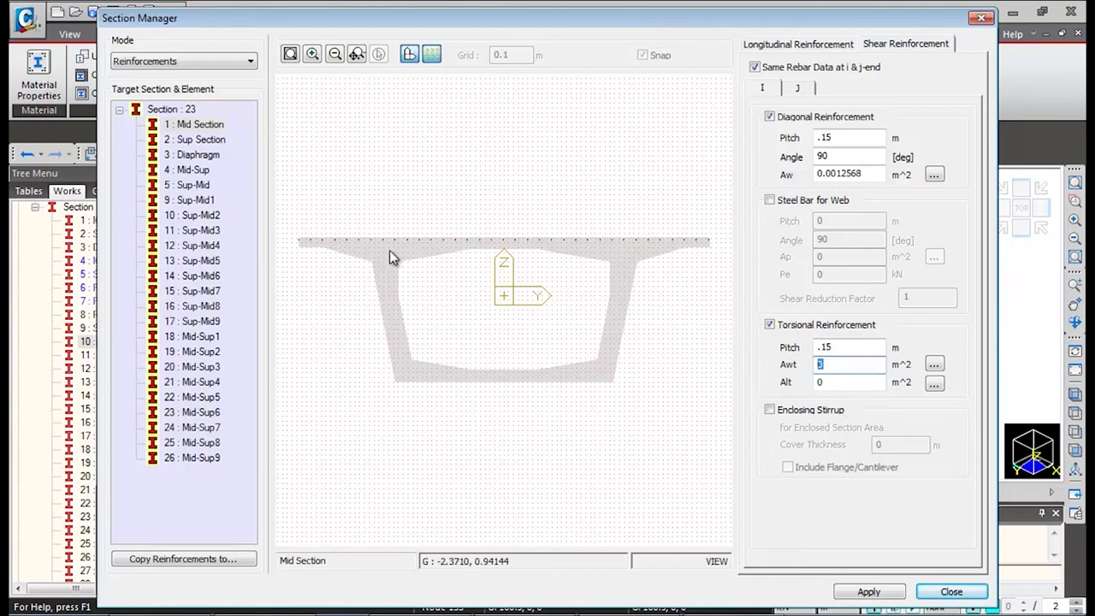
Step: Define the torsional reinforcement area Awt from one P20 bar
click(934, 365)
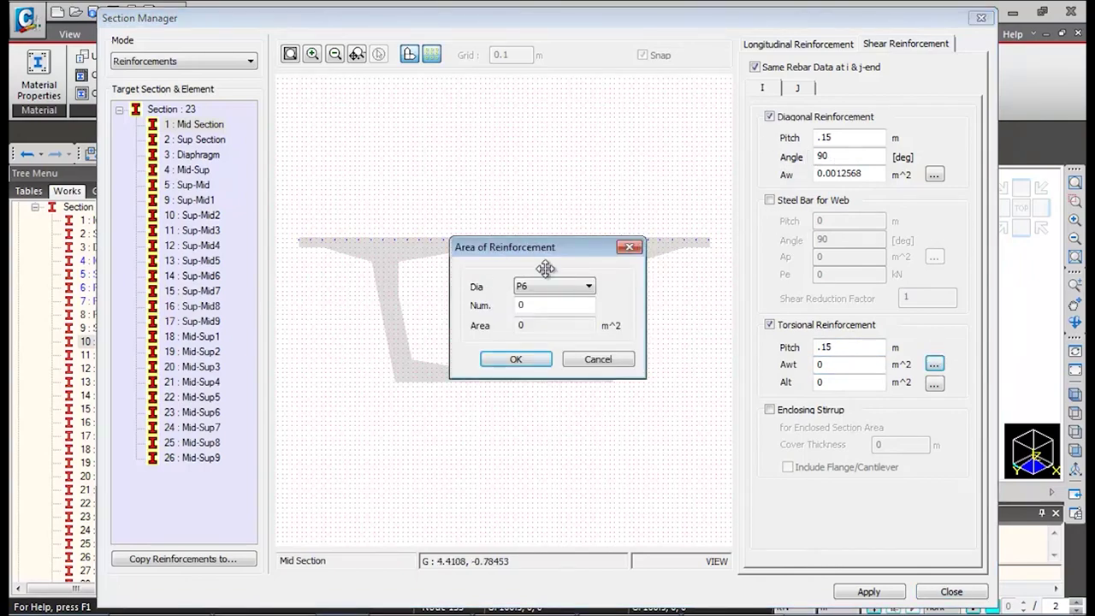
drag(557, 250, 564, 263)
click(561, 300)
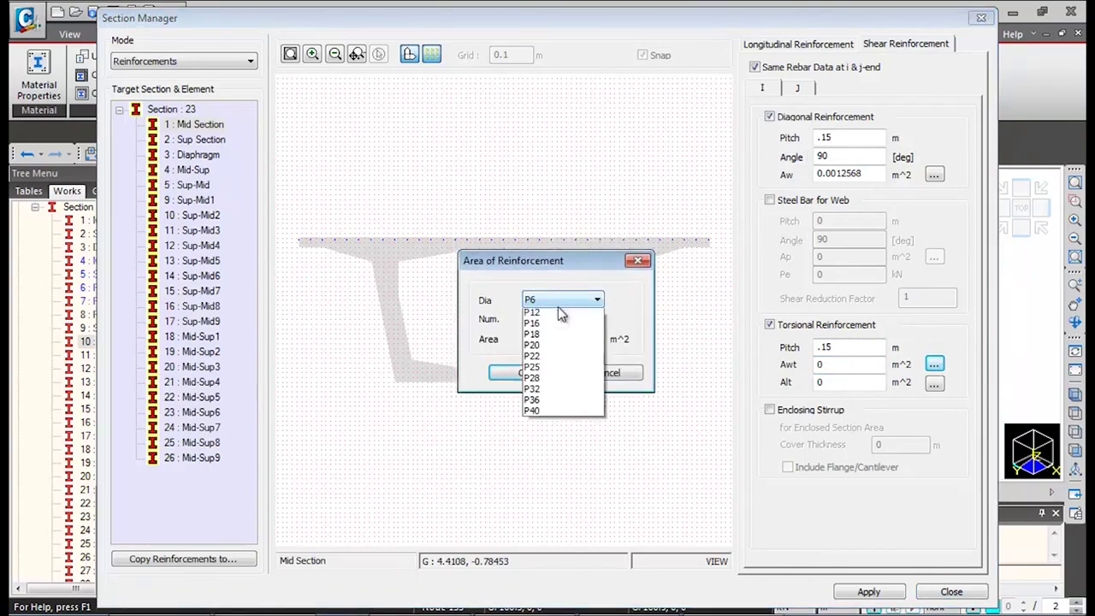
click(547, 380)
key(Tab)
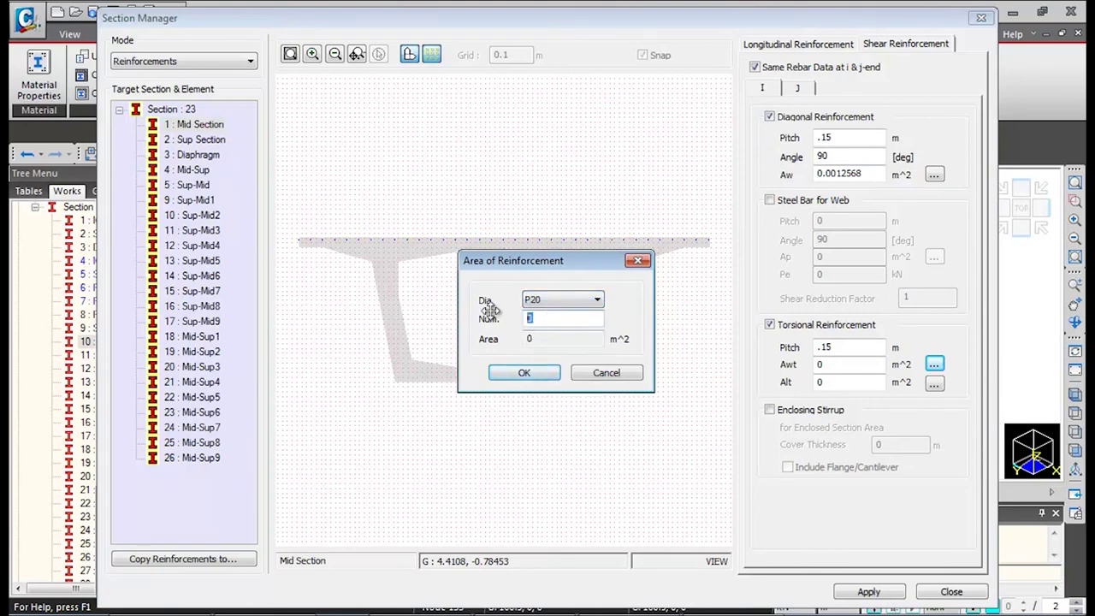
text(1)
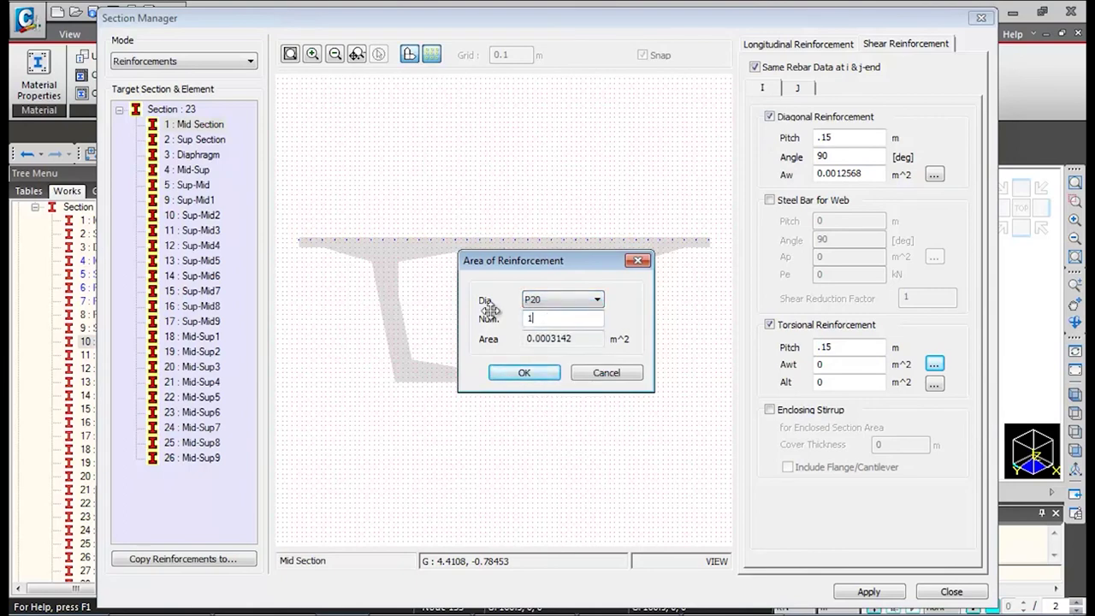
click(539, 377)
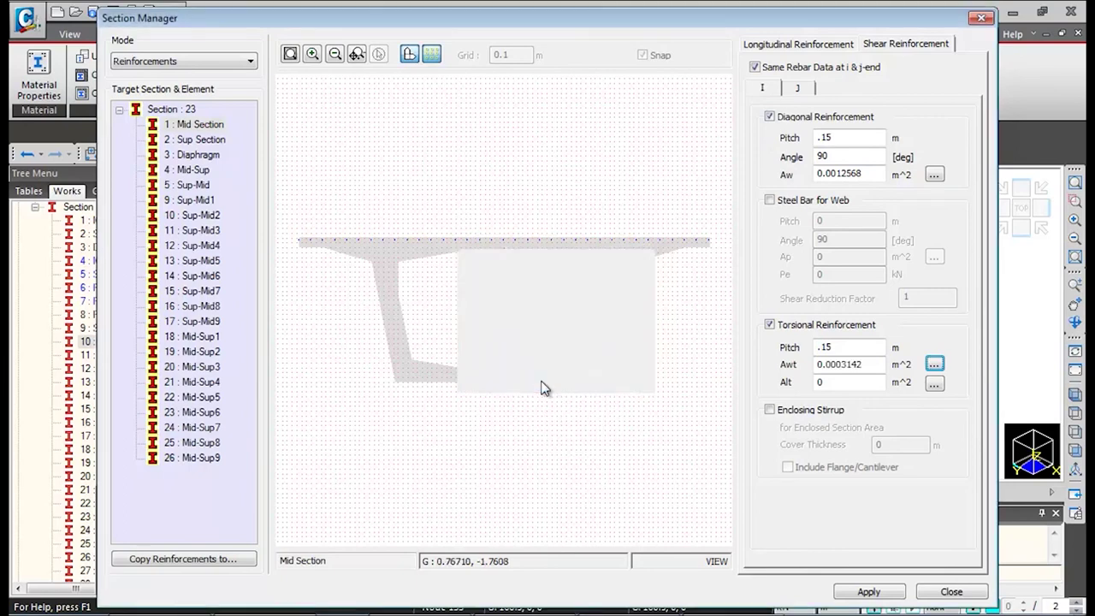
Step: Define the longitudinal torsional reinforcement area Alt from 40 P16 bars and apply the shear reinforcement to the Mid Section
double_click(842, 382)
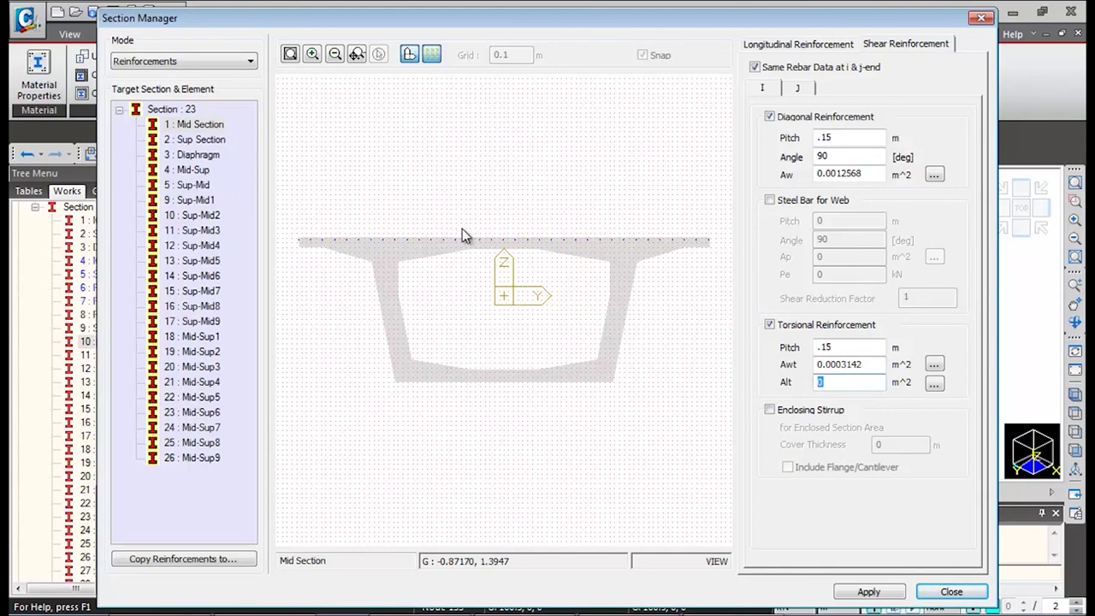
click(935, 384)
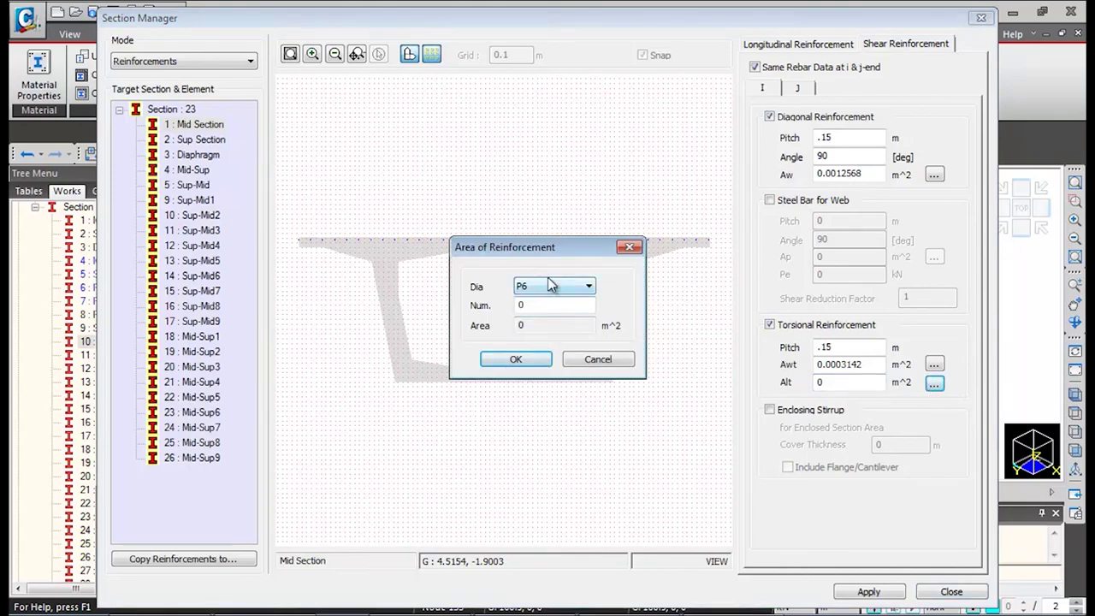
click(551, 284)
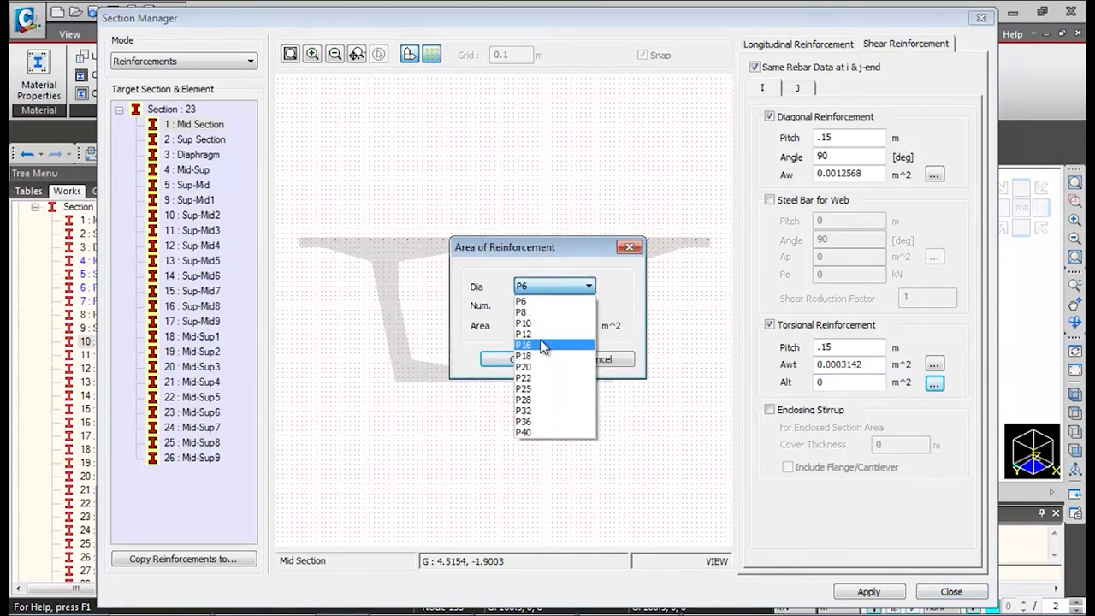
click(541, 345)
double_click(543, 305)
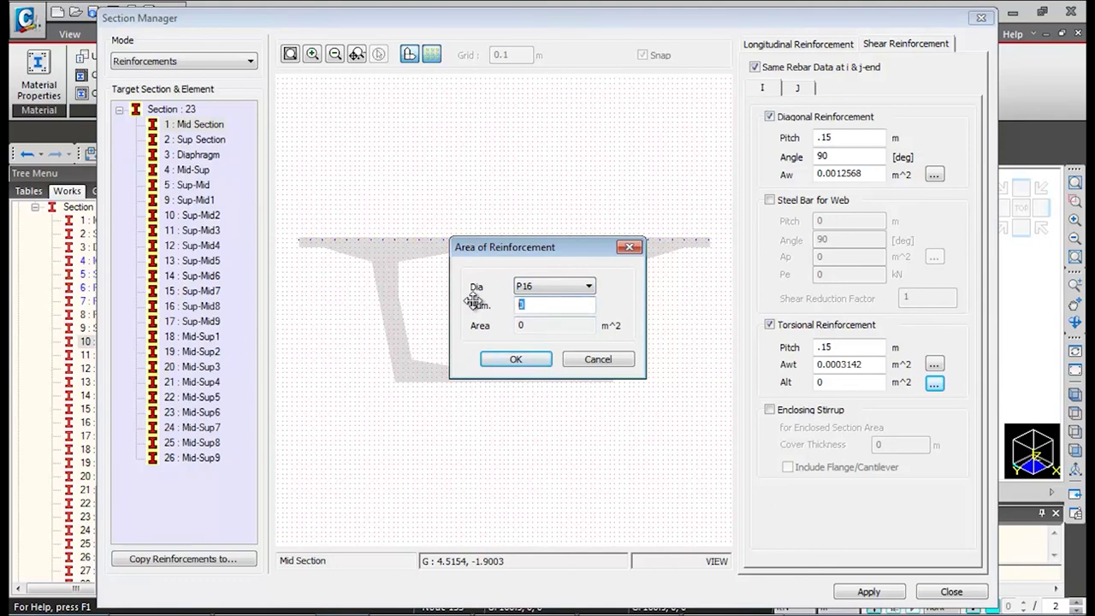
text(40)
click(516, 359)
click(873, 594)
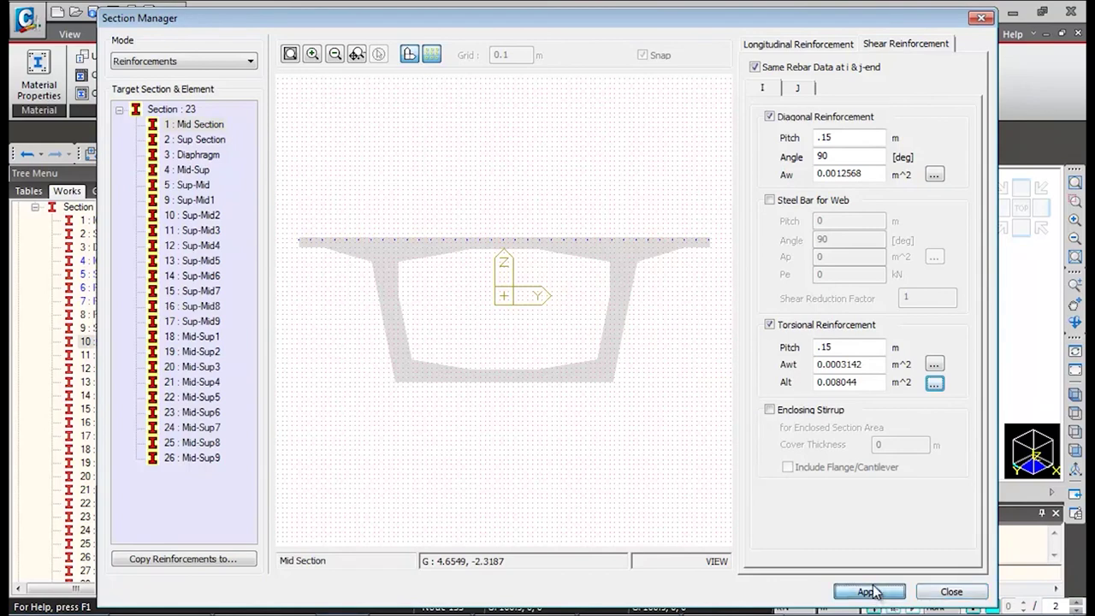
Step: Copy the Mid Section's longitudinal and shear reinforcement to the Sup Section and check the copied longitudinal rebars there
click(196, 124)
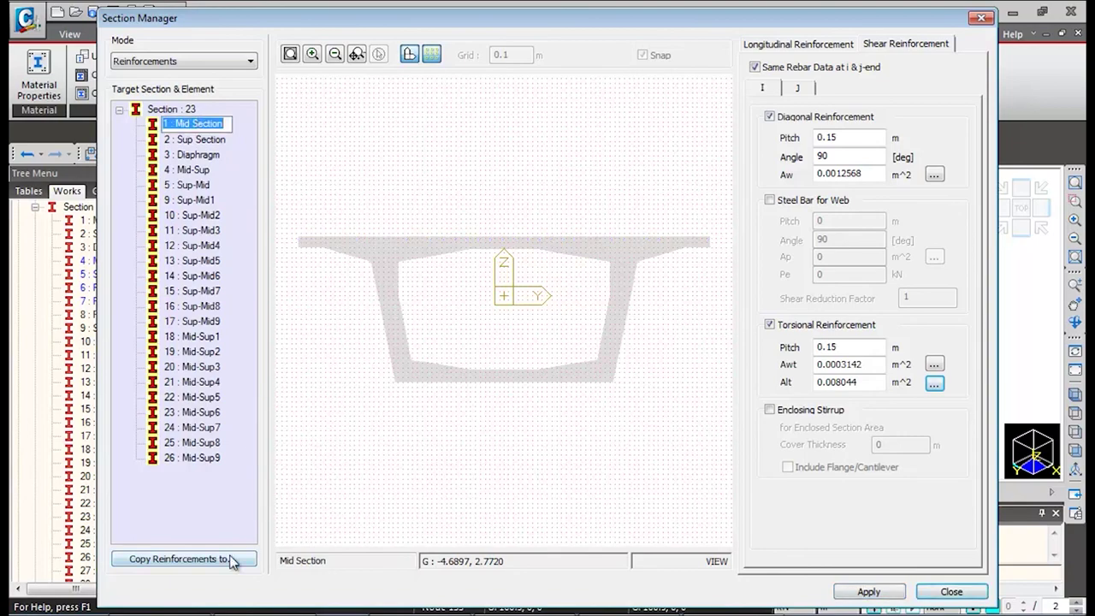
click(227, 558)
click(428, 187)
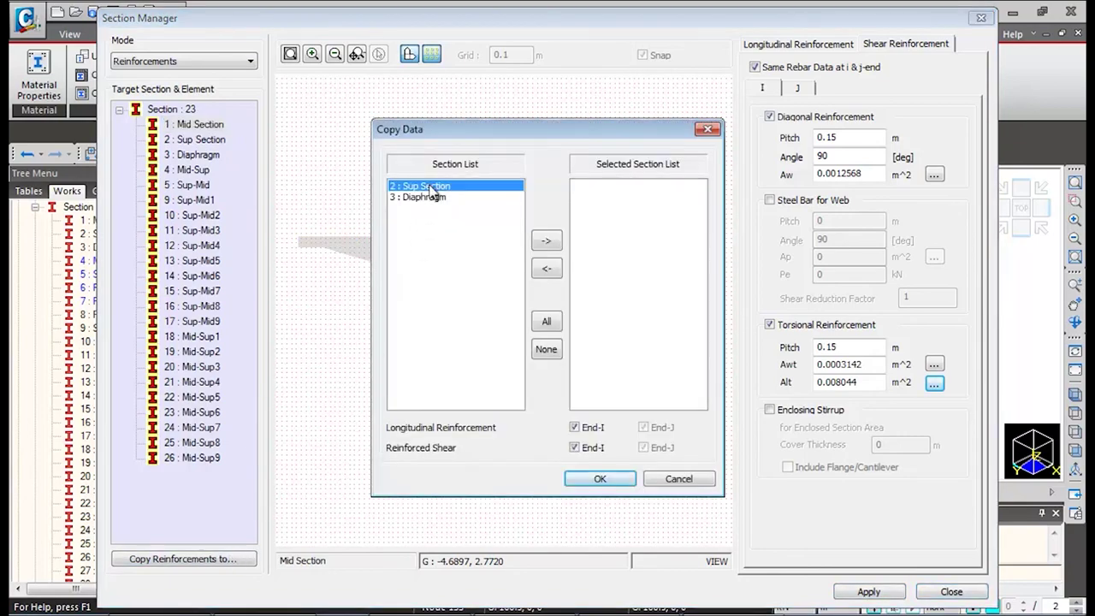
click(546, 240)
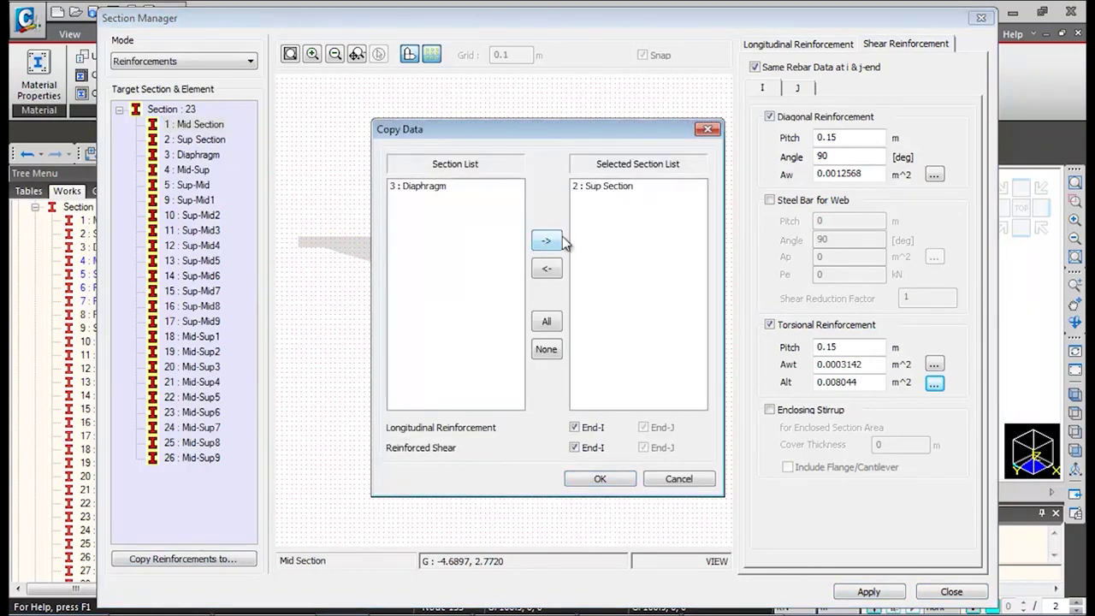
click(602, 479)
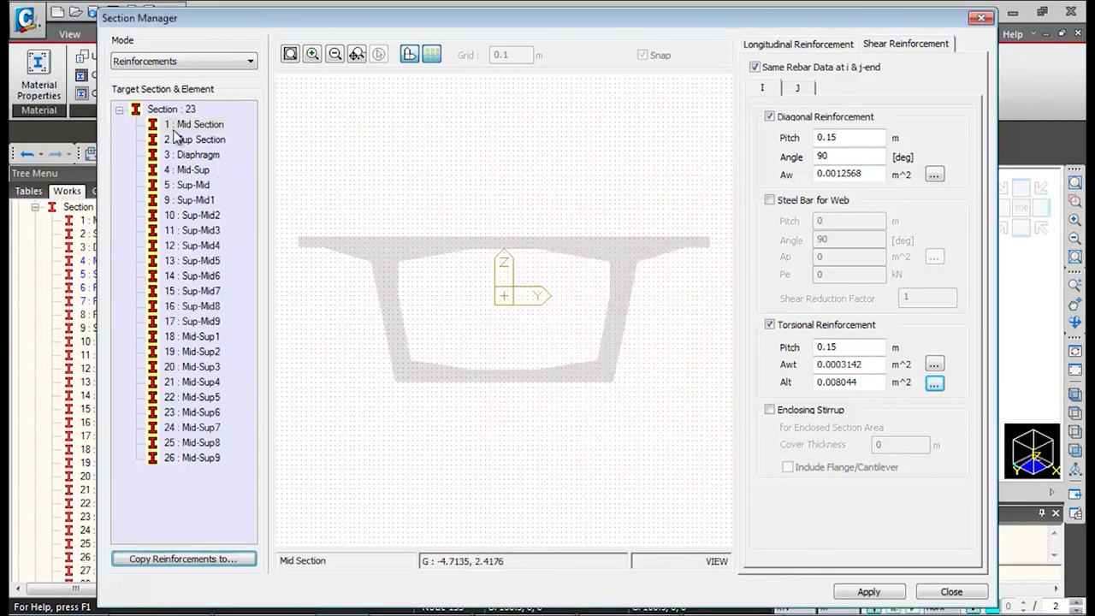
click(189, 140)
click(802, 46)
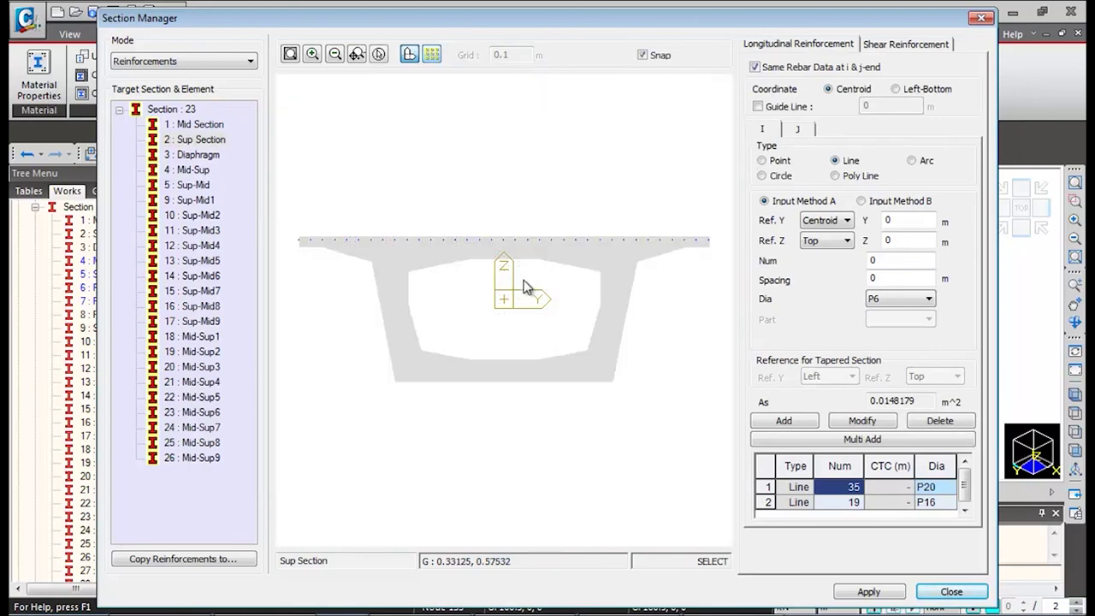
scroll(530, 320, up, 3)
scroll(576, 320, down, 2)
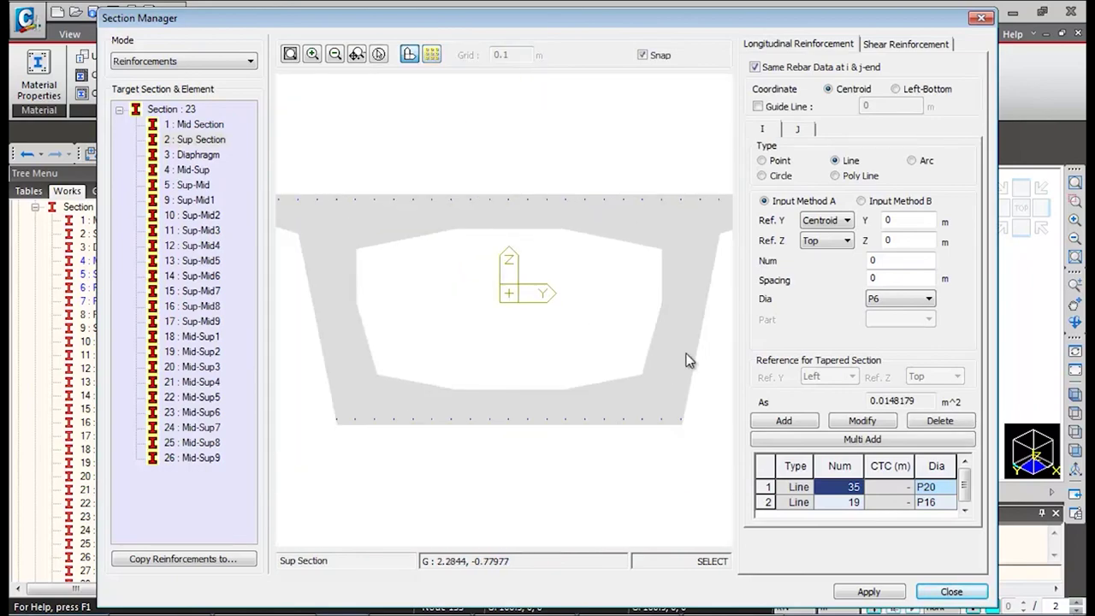
Step: Close the Section Manager and perform the analysis of the bridge model
click(946, 592)
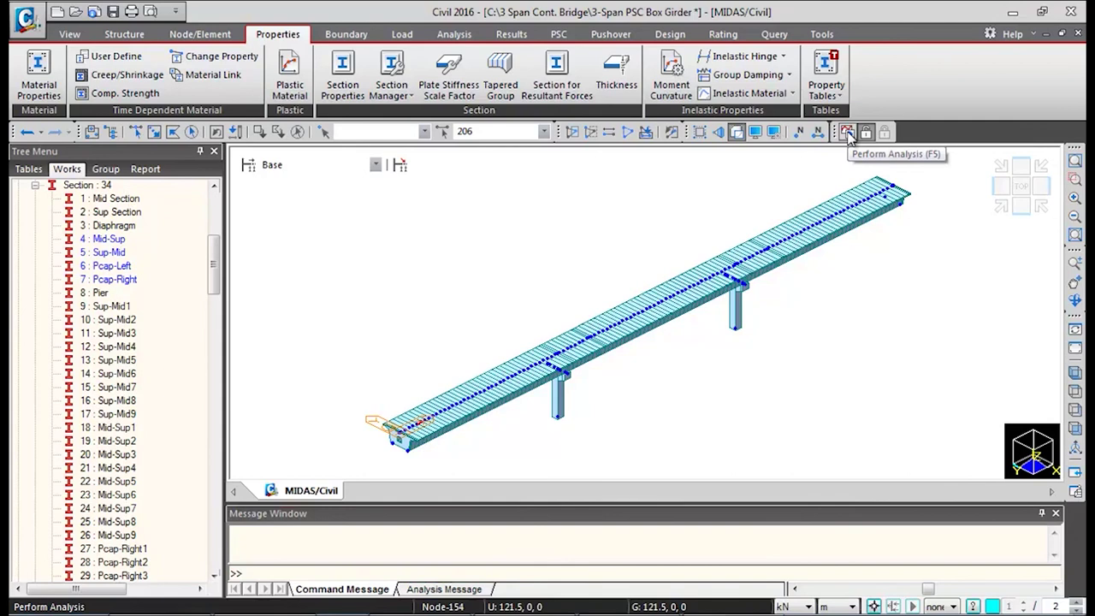
click(847, 132)
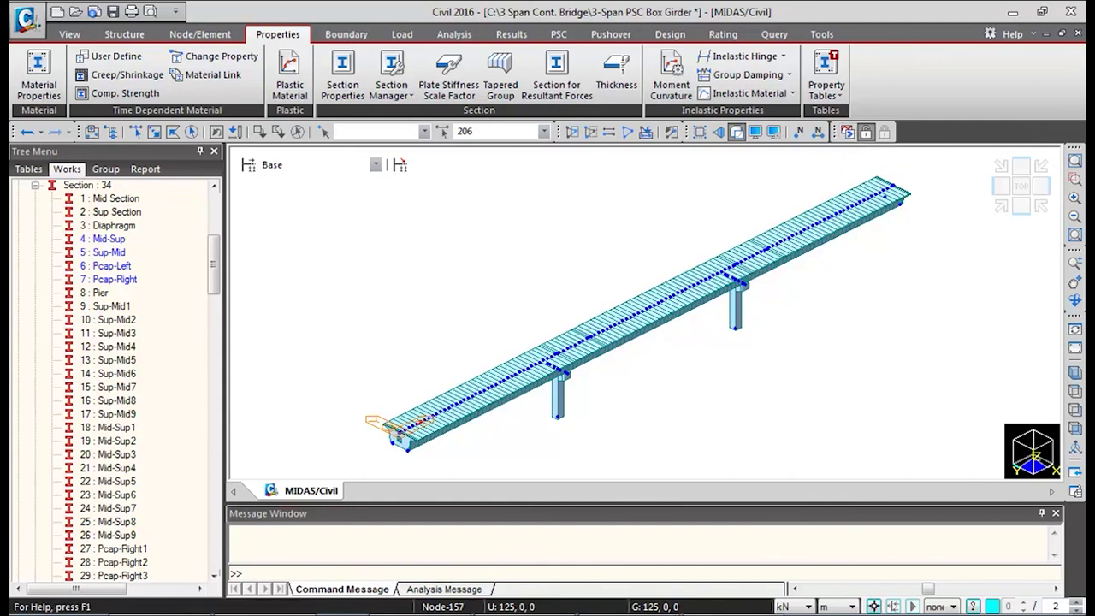